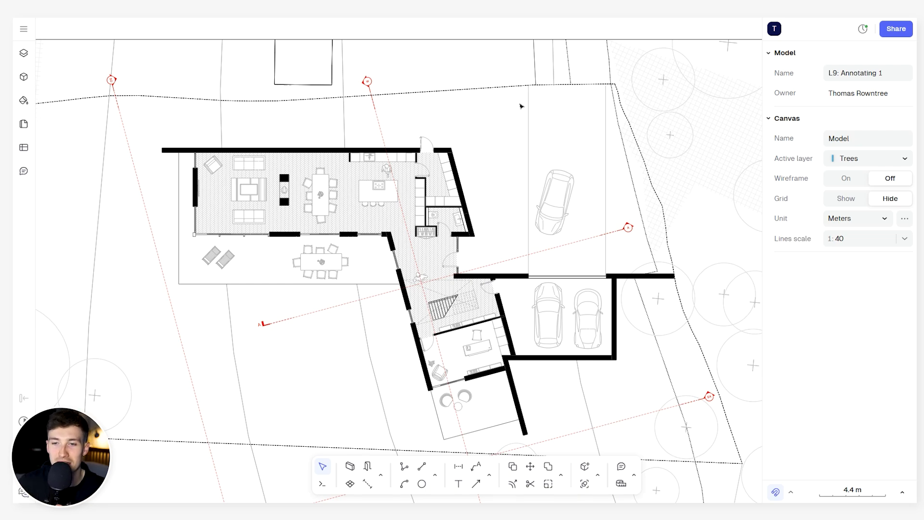
Examine the house floor plan and its surrounding site, from the full drawing down to the individual rooms.
scroll(486, 145, down, 3)
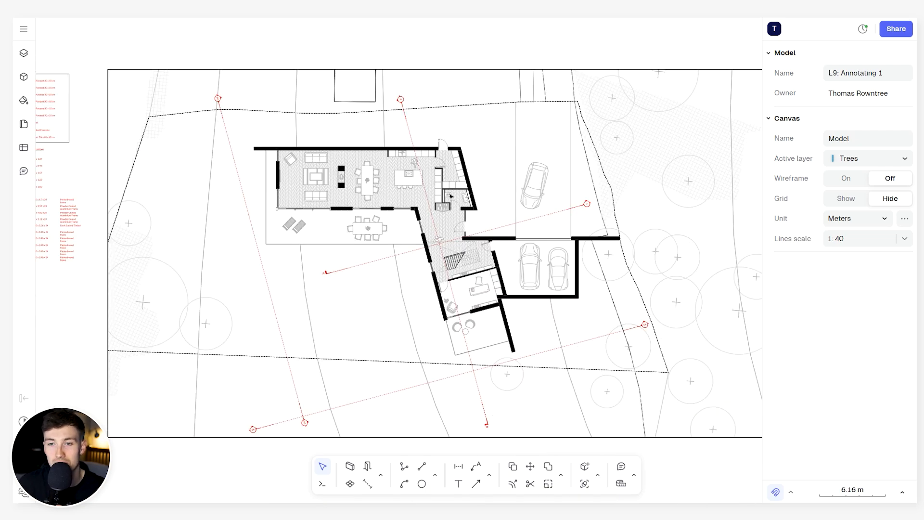
scroll(430, 239, up, 3)
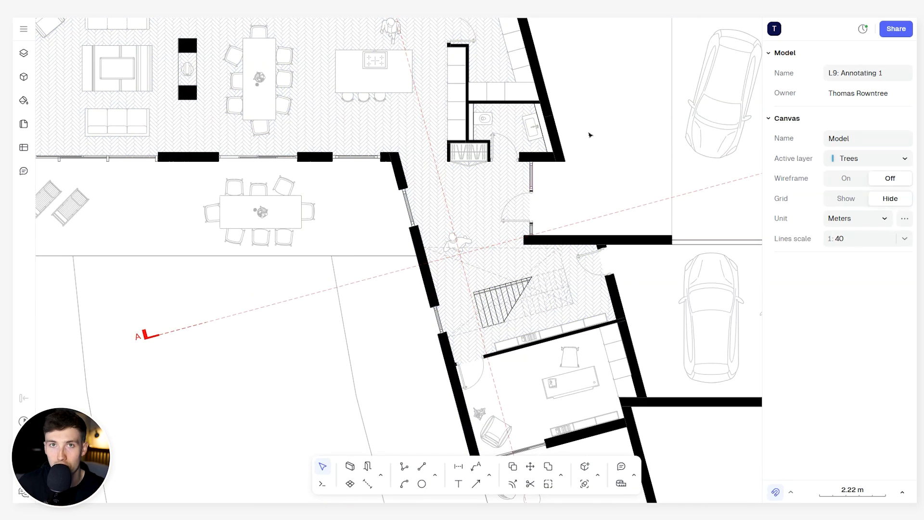
scroll(588, 128, down, 1)
middle_drag(574, 96, 465, 164)
scroll(527, 181, down, 2)
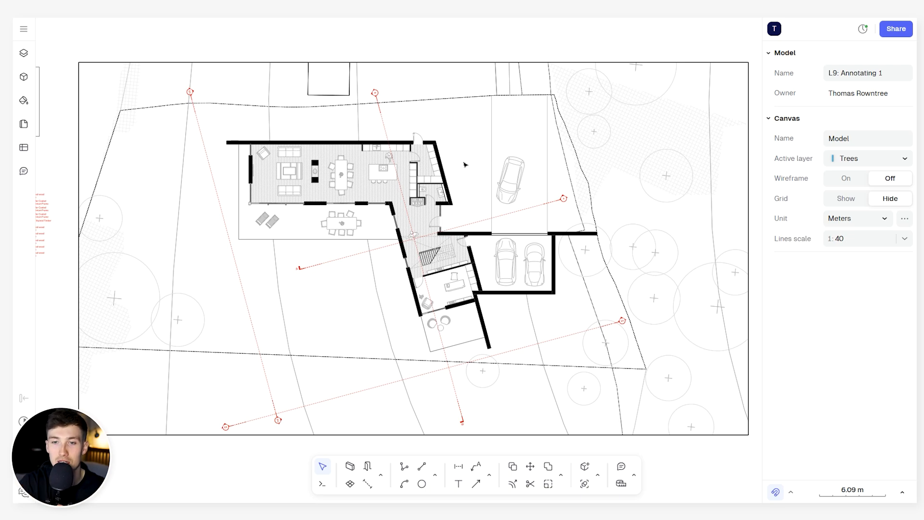
scroll(237, 150, up, 3)
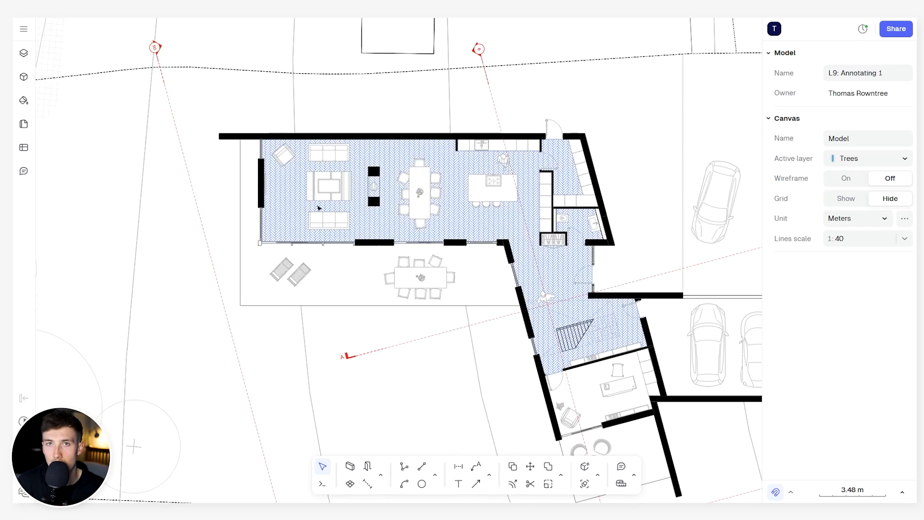
Examine the floor finishes list, the door and window specifications and the symbol key beside the site plan.
scroll(308, 207, down, 4)
middle_drag(308, 206, 610, 206)
scroll(348, 112, up, 5)
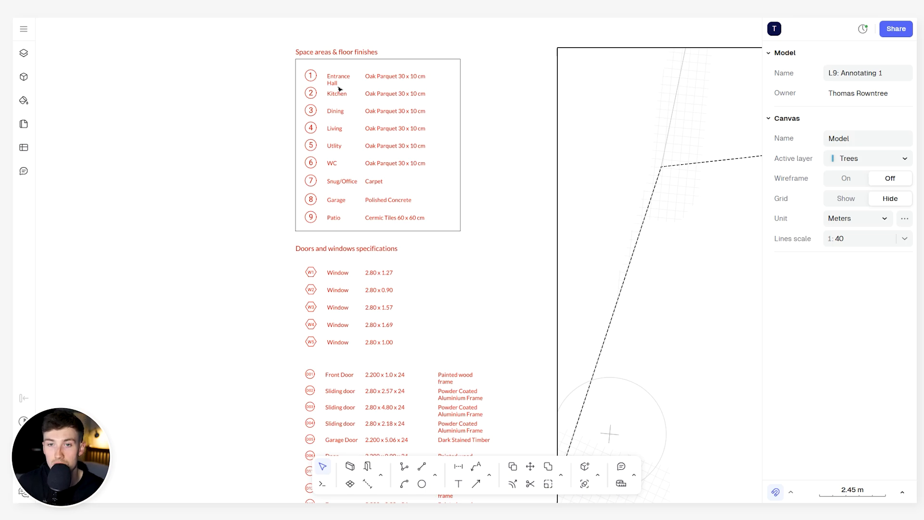
scroll(312, 53, up, 3)
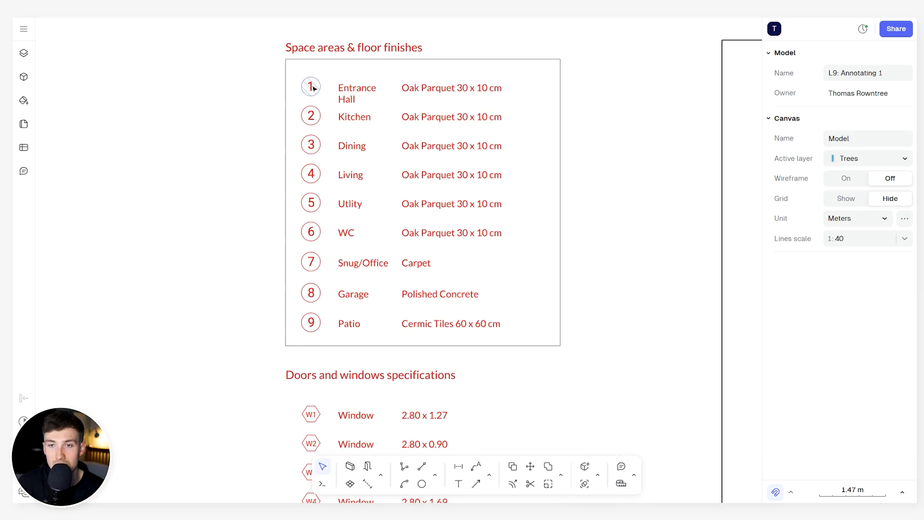
scroll(431, 107, down, 3)
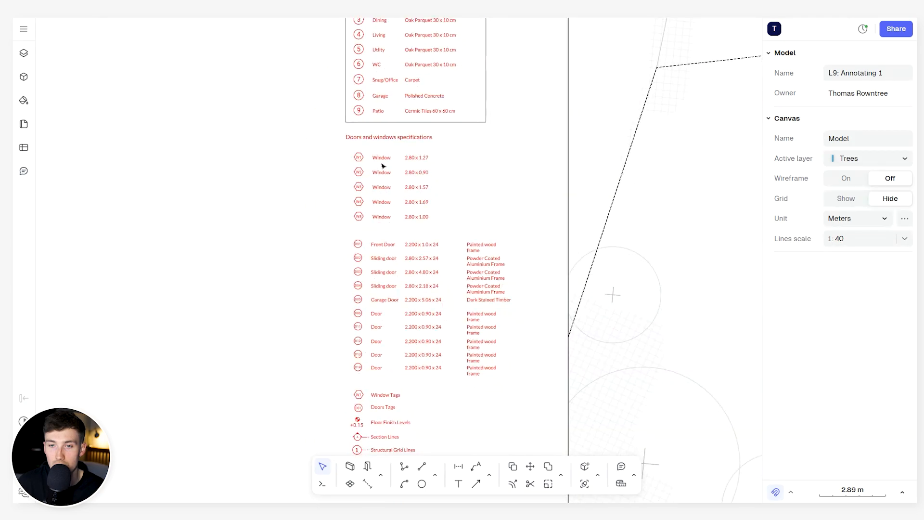
scroll(382, 186, up, 3)
scroll(390, 231, down, 2)
middle_drag(400, 244, 396, 71)
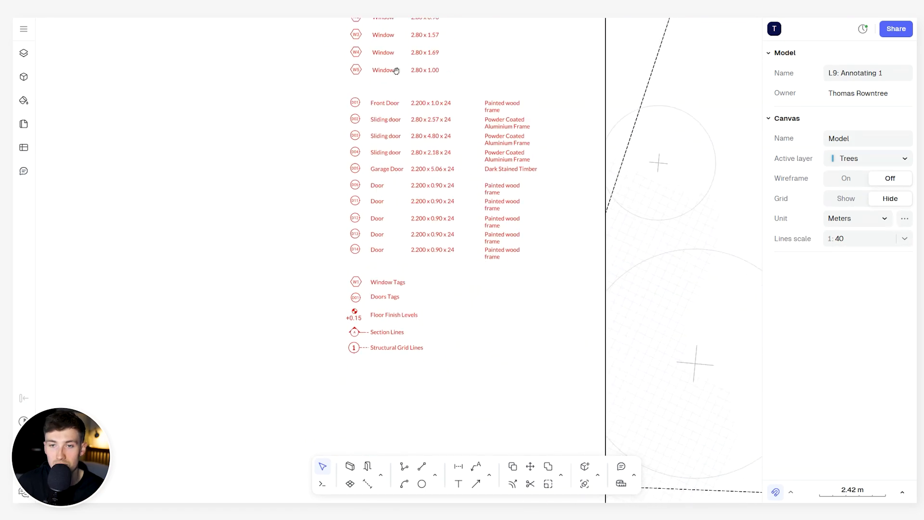
scroll(340, 303, up, 3)
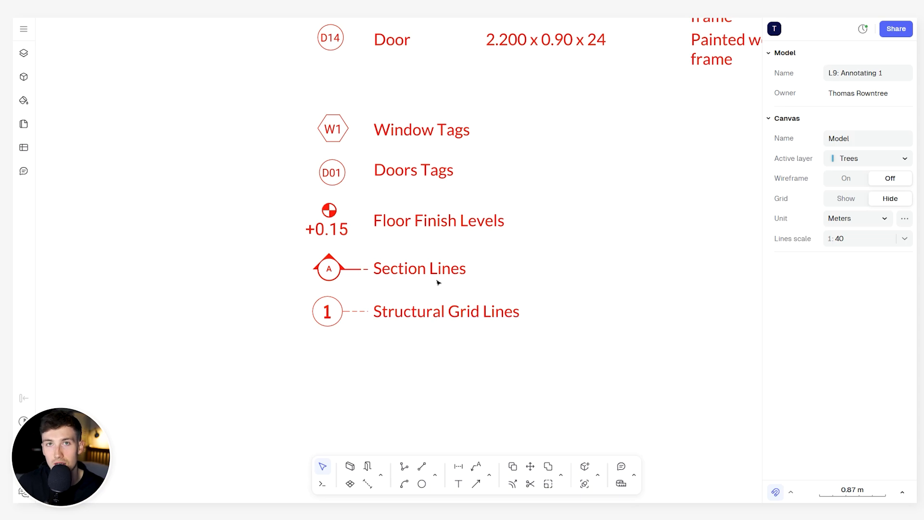
scroll(404, 217, down, 3)
middle_drag(475, 194, 340, 255)
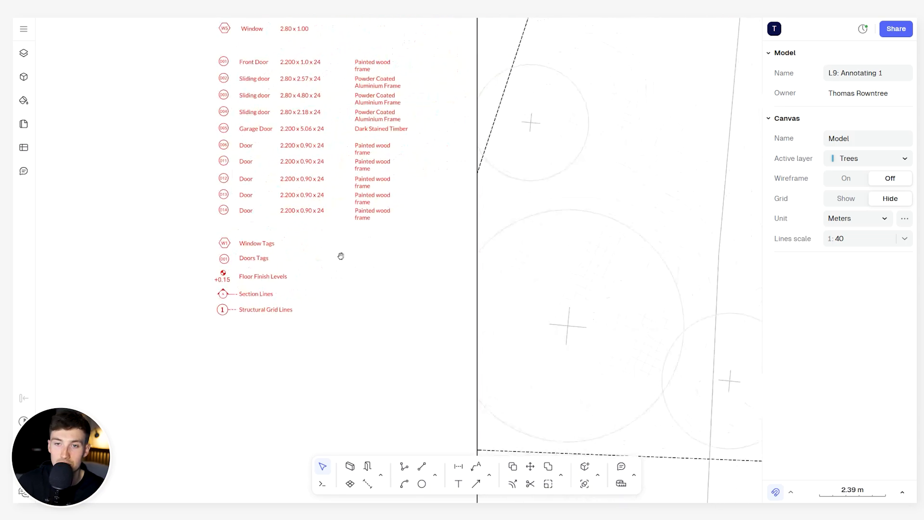
scroll(386, 189, down, 3)
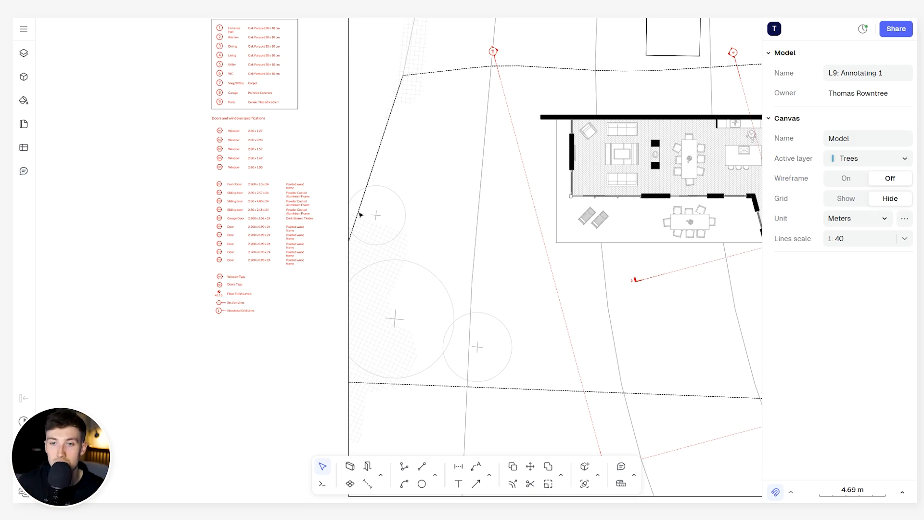
middle_drag(521, 144, 397, 188)
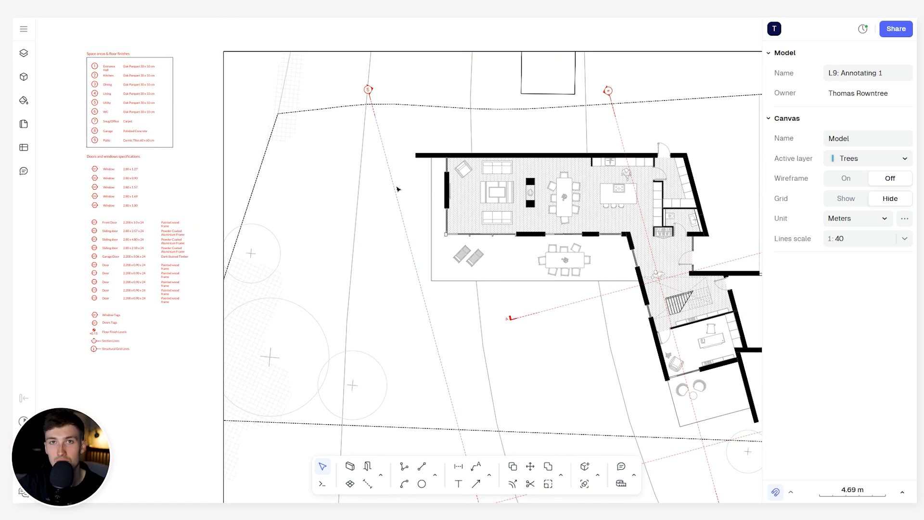
middle_drag(569, 206, 401, 193)
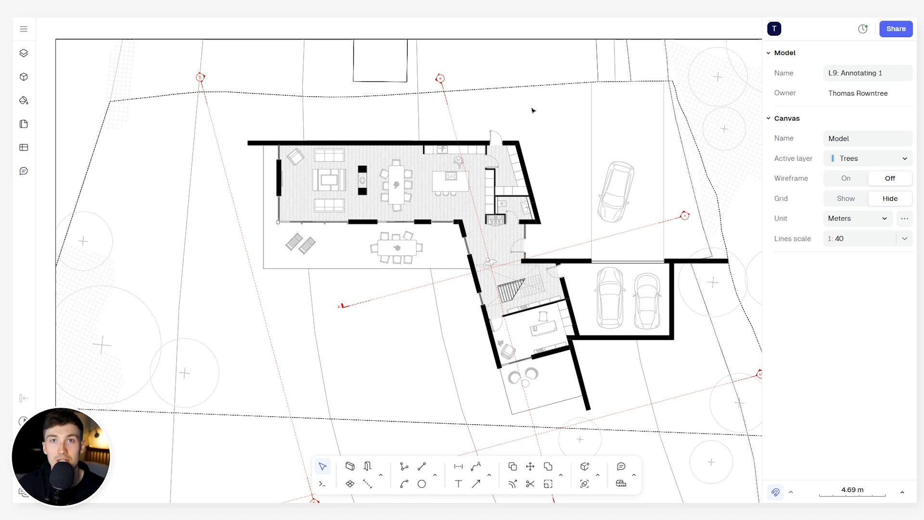
Create a new layer named Dimensions.
scroll(536, 149, up, 5)
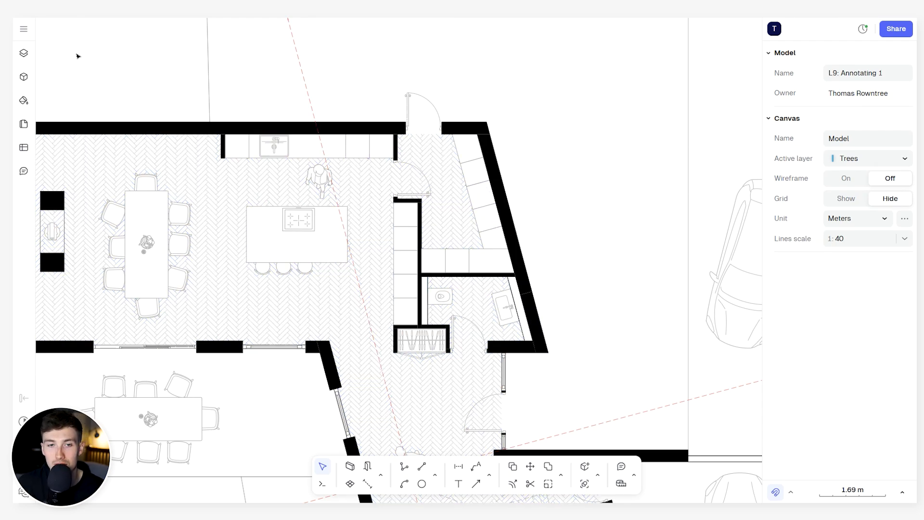
click(23, 53)
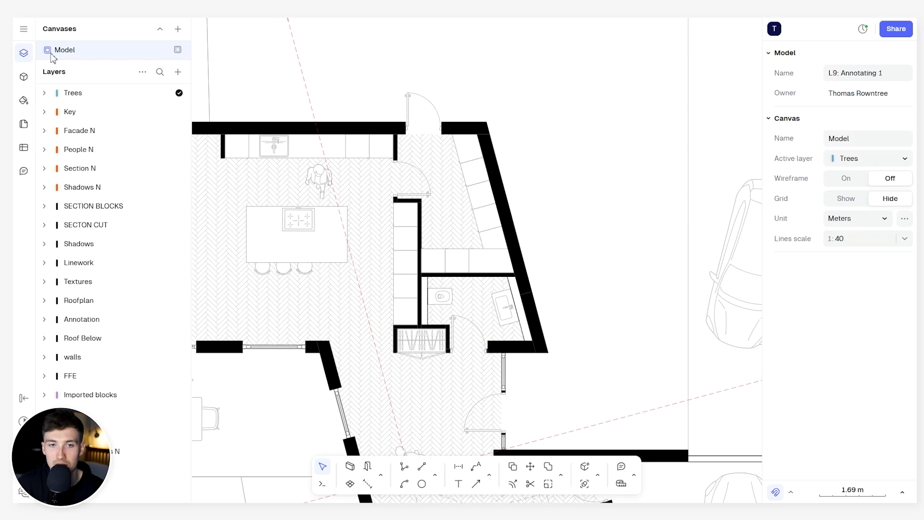
click(178, 72)
click(201, 96)
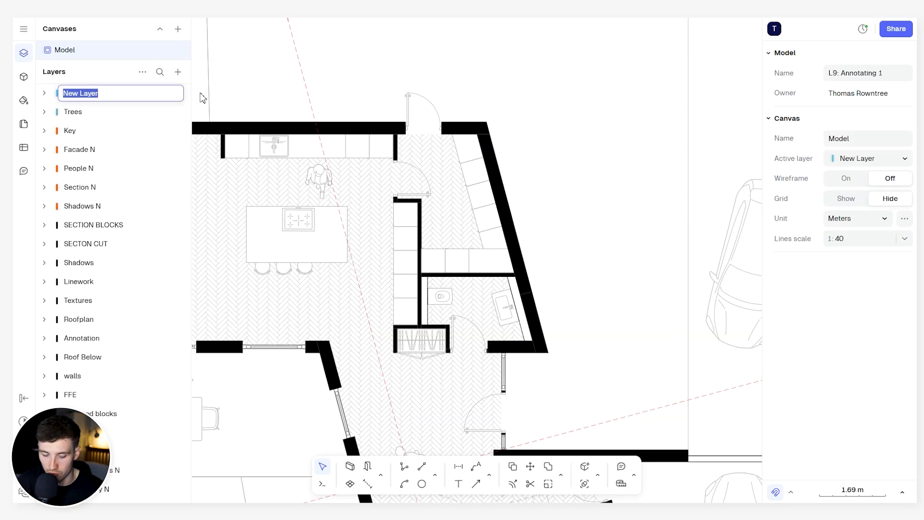
text(Dime)
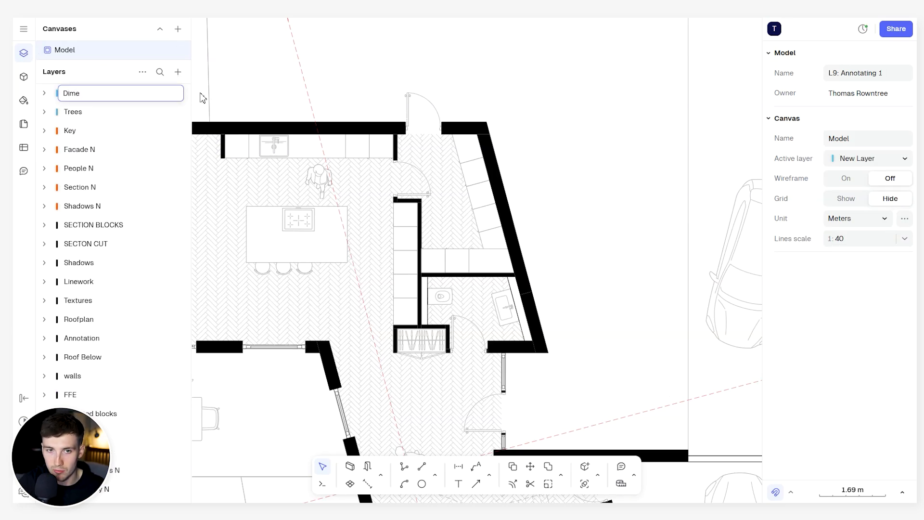
text(nsions)
key(Return)
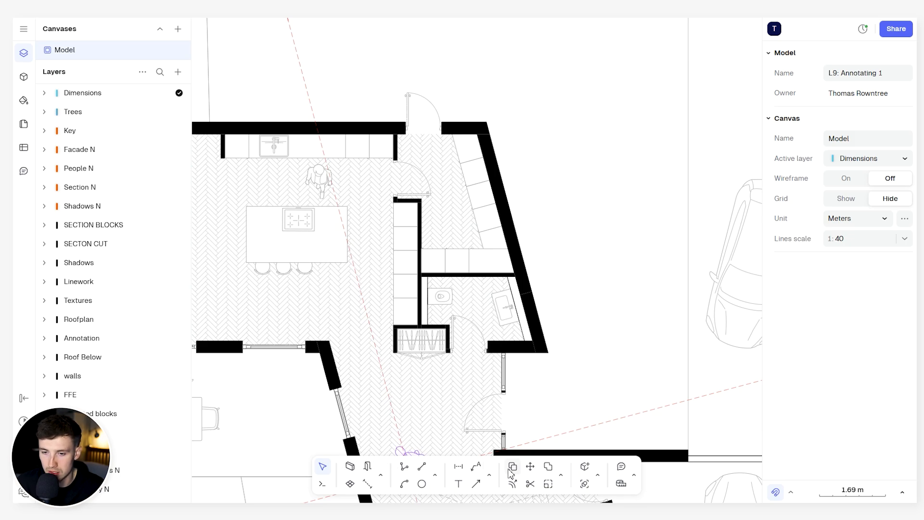
Start a Dimension annotation using the orientation parallel to the measured points.
click(488, 475)
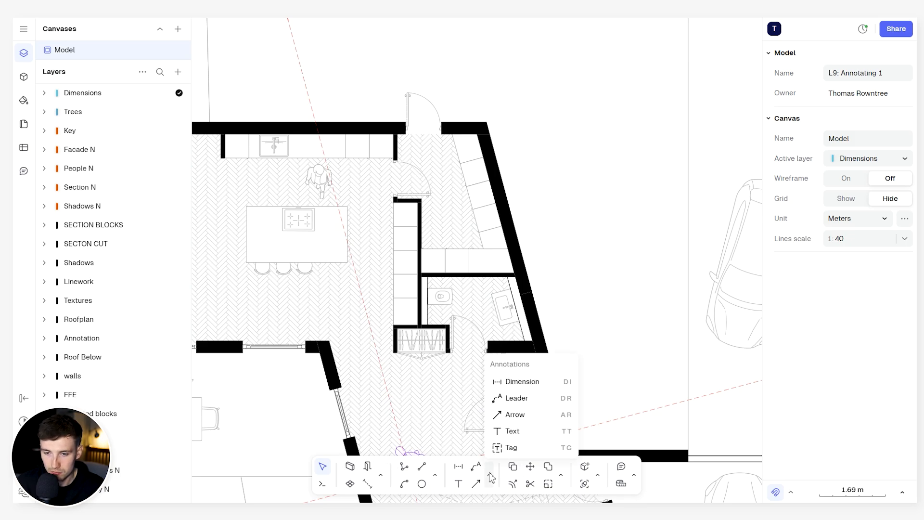
click(536, 384)
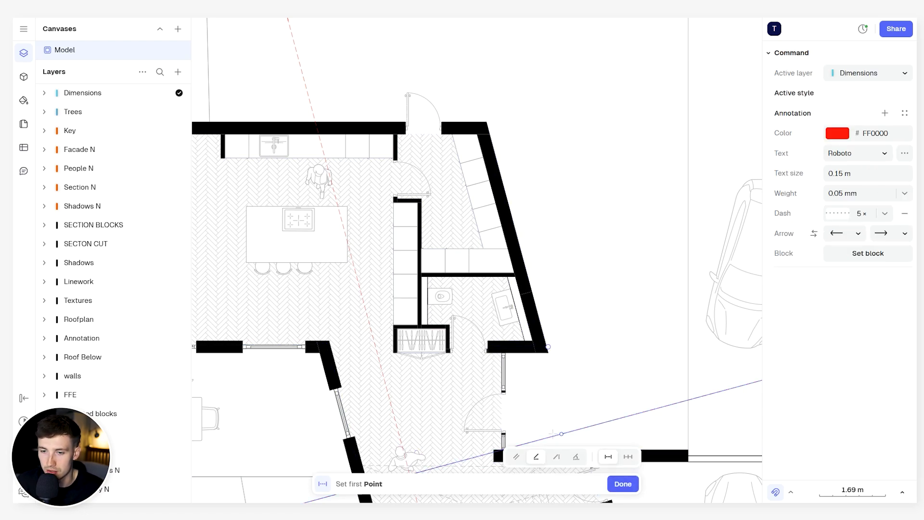
click(516, 458)
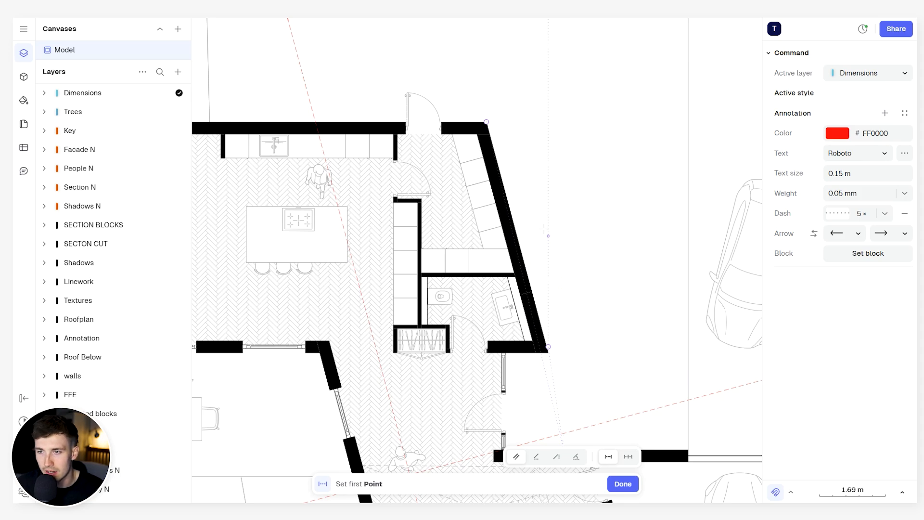
Set the annotation style's red colour to 30% opacity and its text font to Roboto.
click(838, 136)
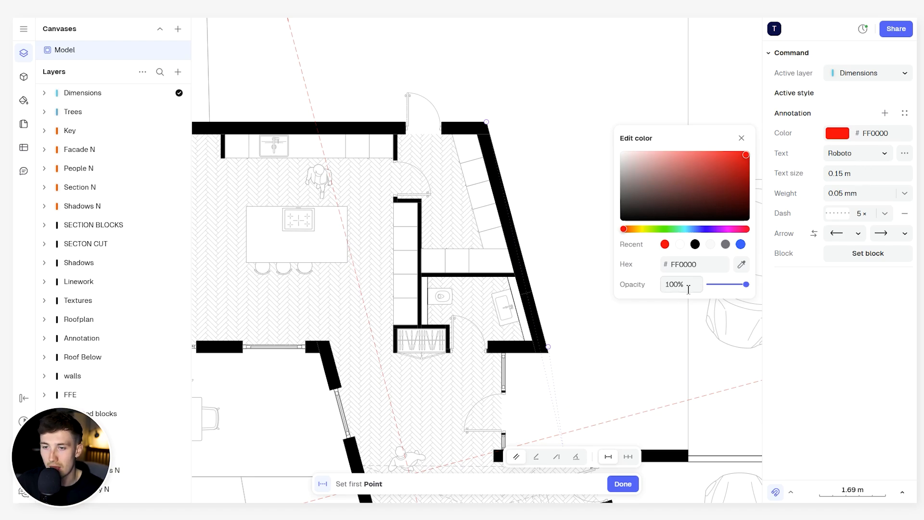
click(689, 287)
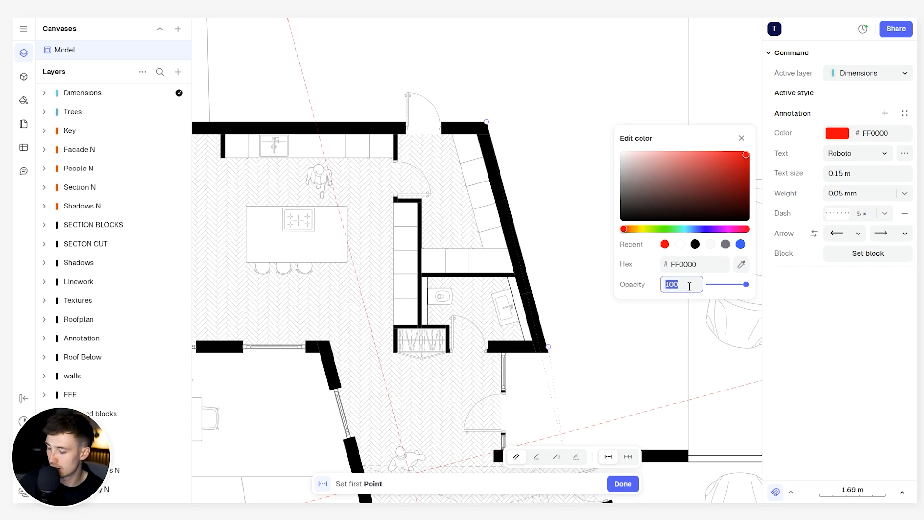
text(30)
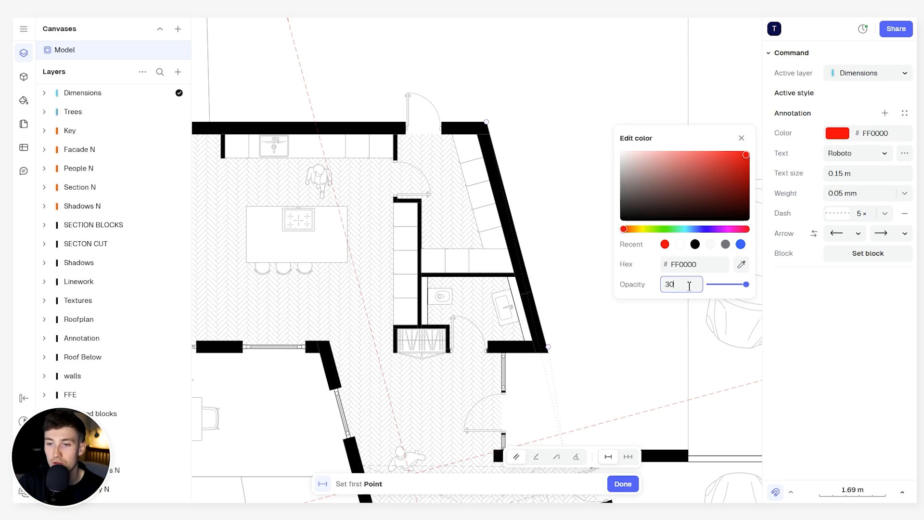
key(Return)
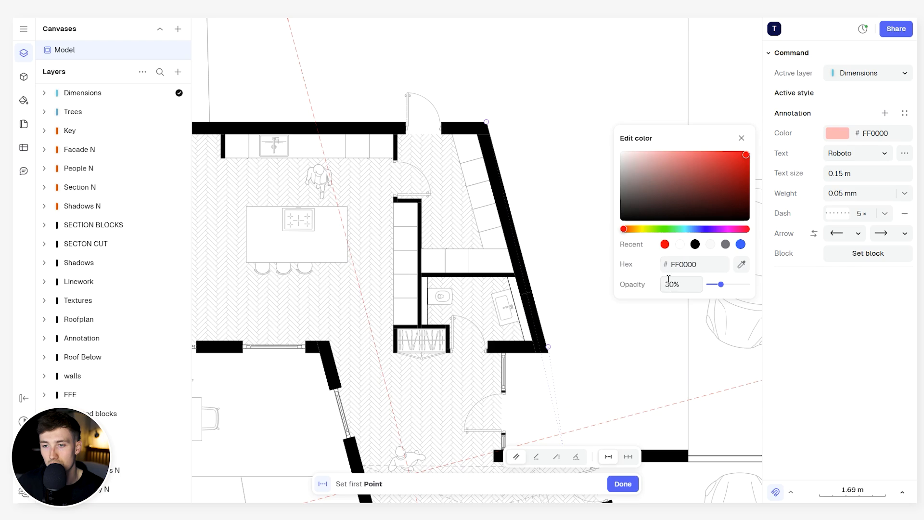
click(741, 138)
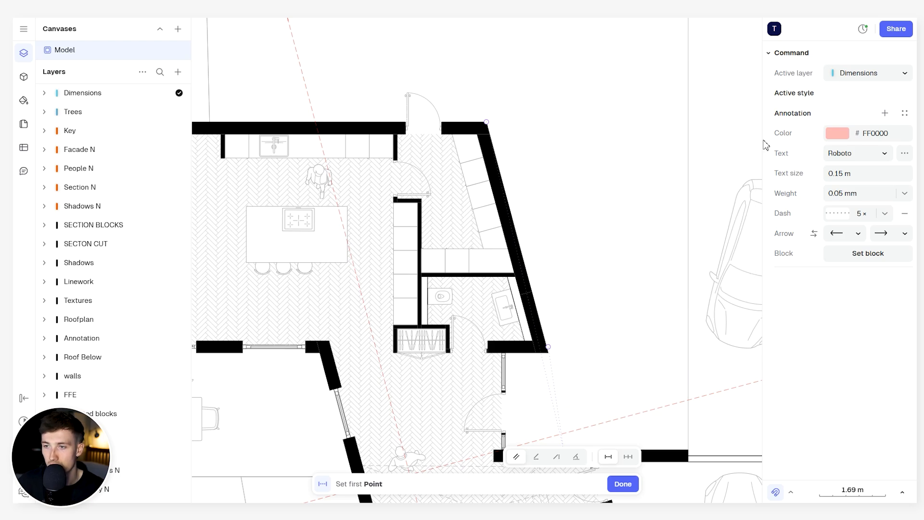
click(869, 157)
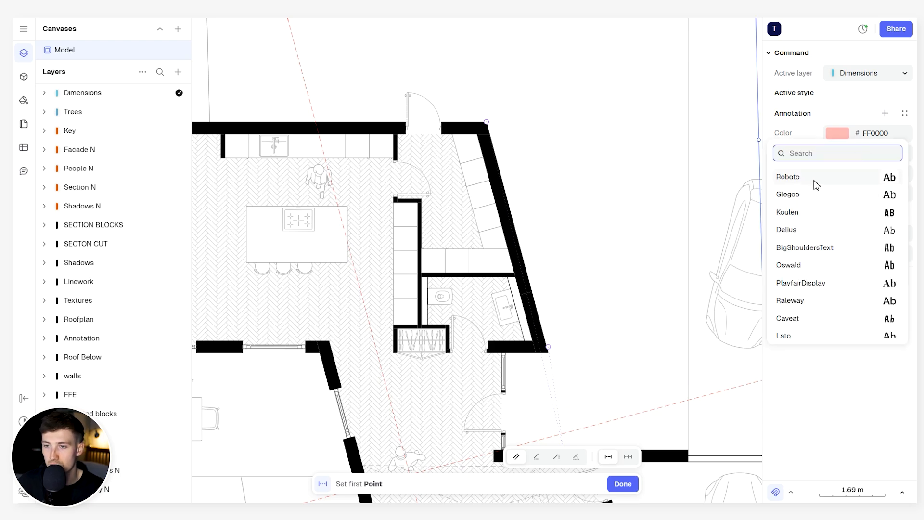
click(816, 182)
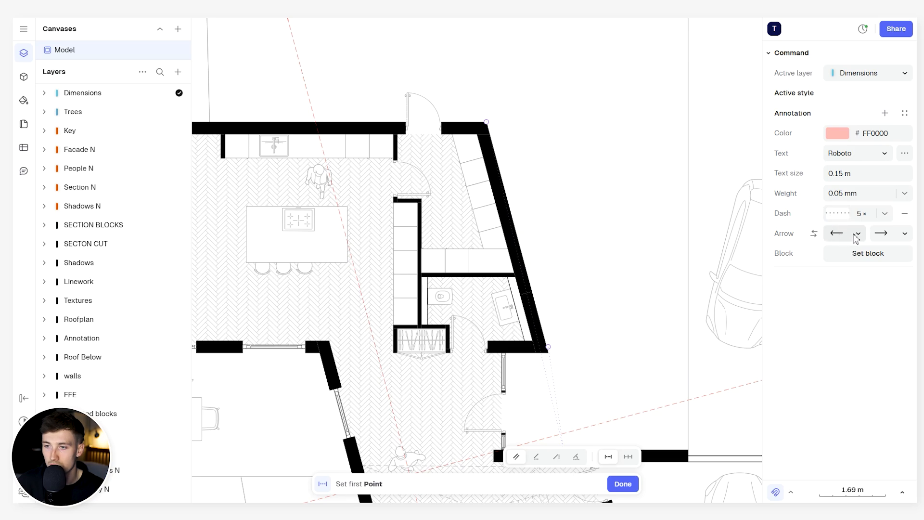
Try the filled arrowhead and the bar end for the dimension's start, then return to the open arrow.
click(856, 236)
click(855, 259)
click(856, 235)
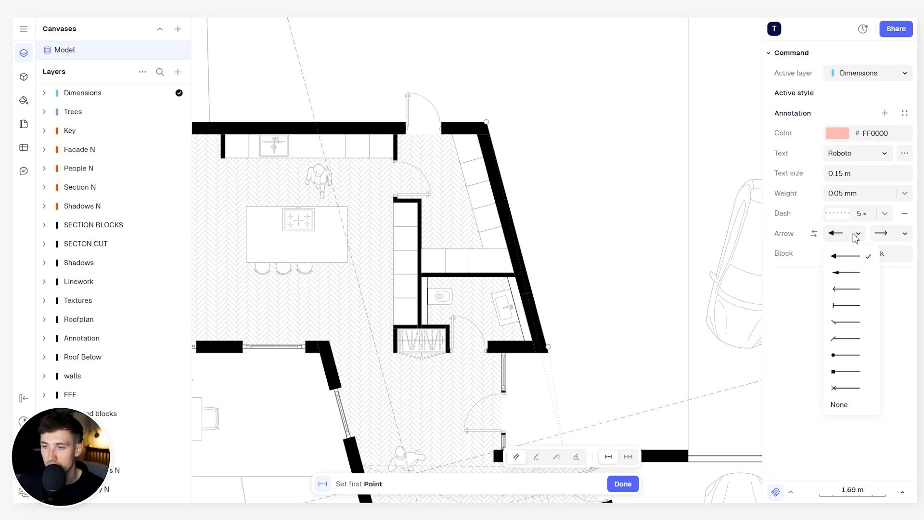
click(847, 306)
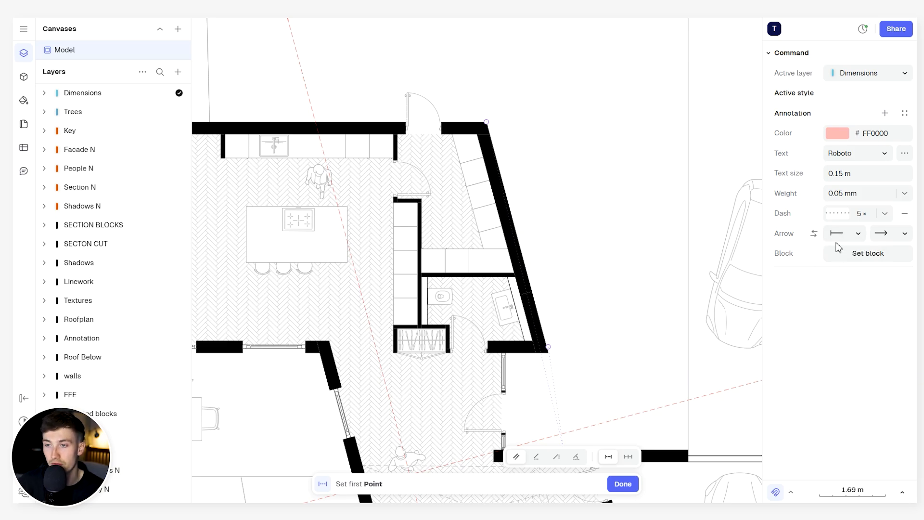
click(840, 237)
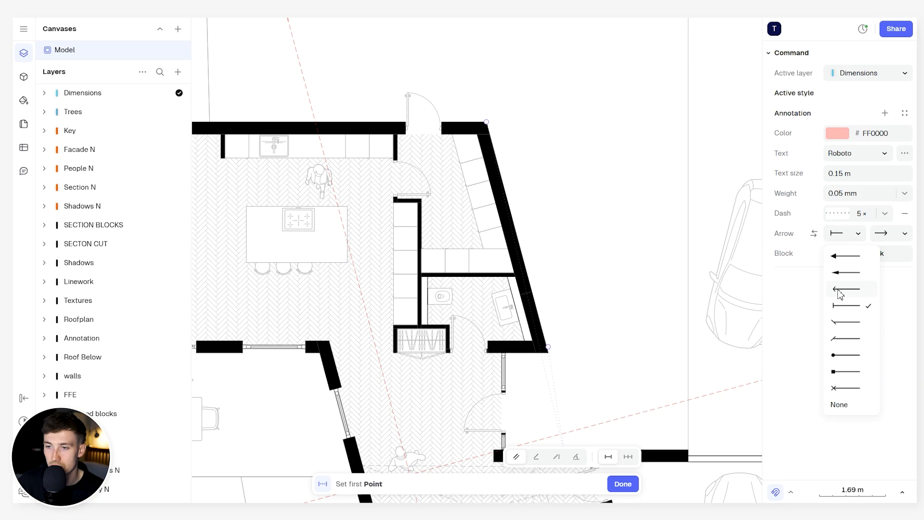
click(839, 290)
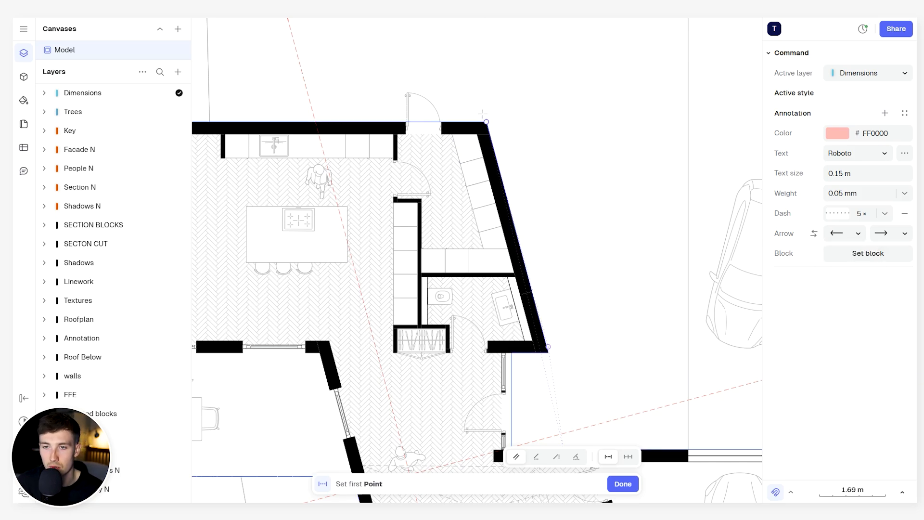
Dimension the slanted exterior wall beside the utility room and WC from corner to corner, placing the dimension line just outside the wall.
click(486, 122)
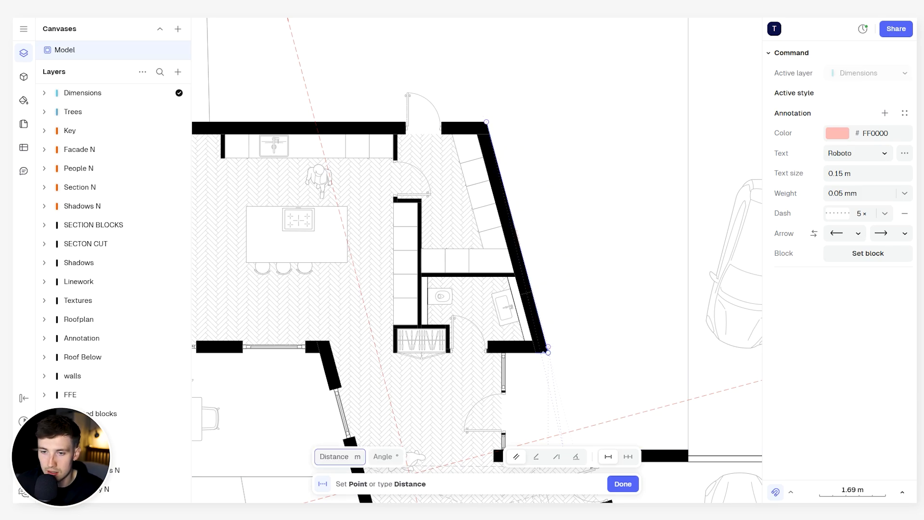
click(547, 347)
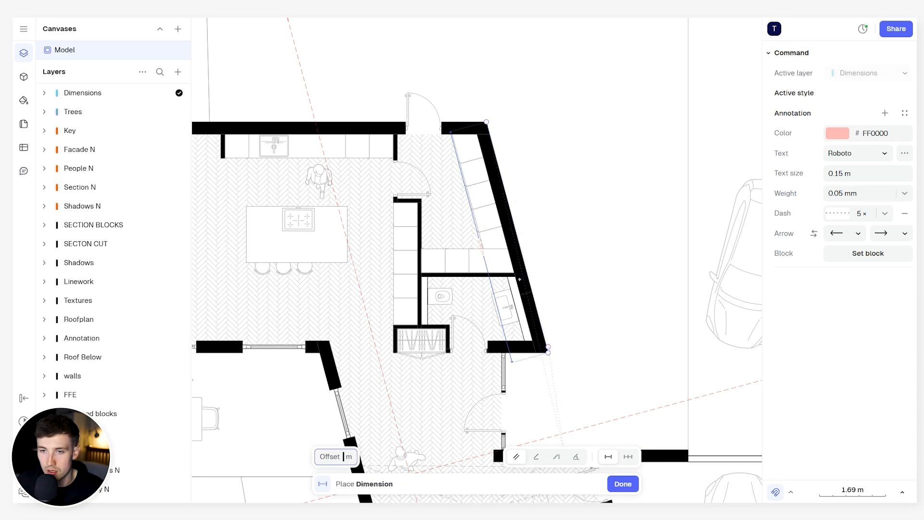
click(530, 232)
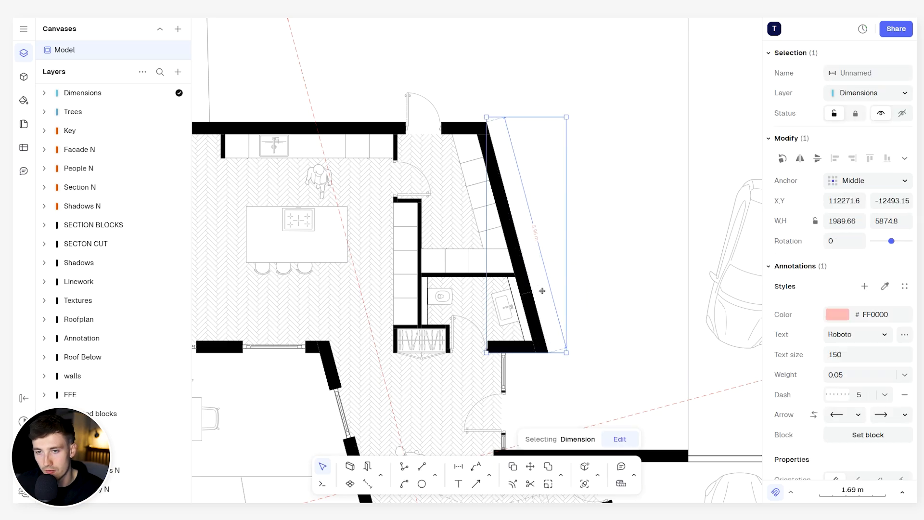
Start continuous dimensions along the kitchen-side exterior wall, measuring from the slanted wall's outer corner to the nearest edge of the entrance opening.
scroll(529, 230, up, 5)
key(Escape)
scroll(530, 231, down, 6)
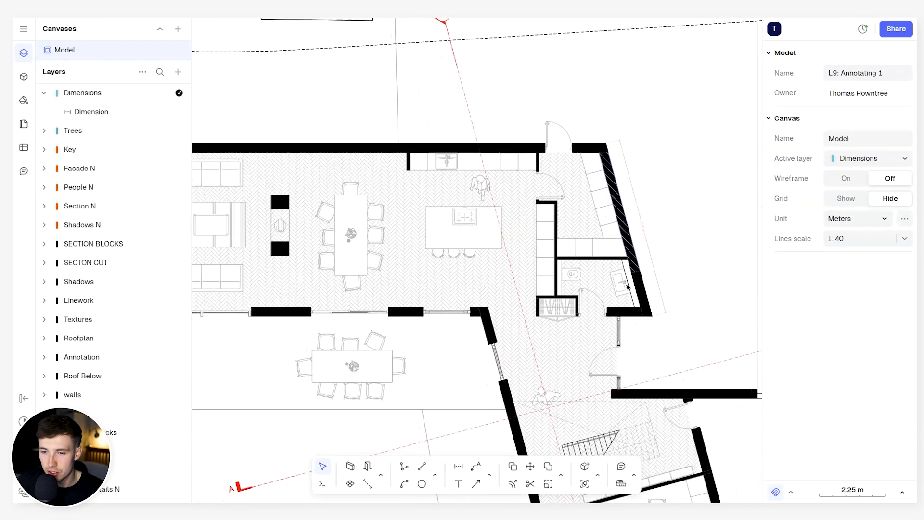
click(490, 477)
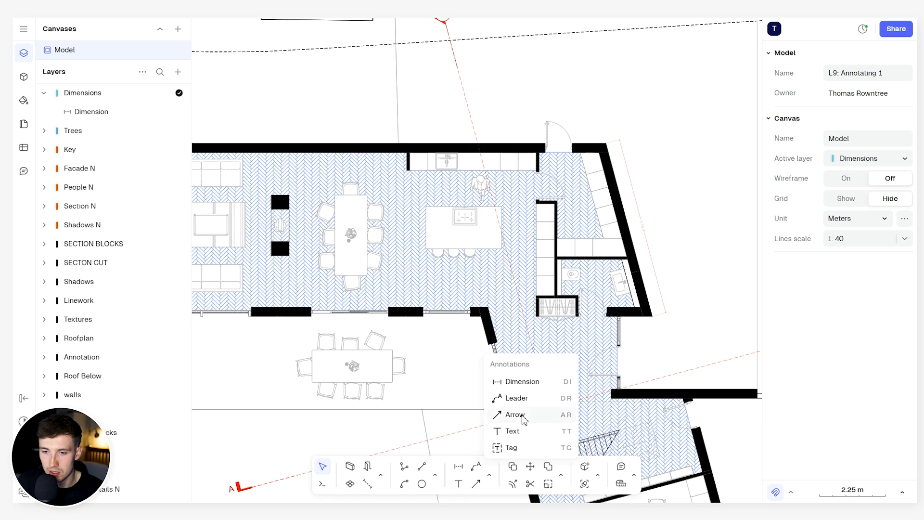
click(531, 385)
click(628, 457)
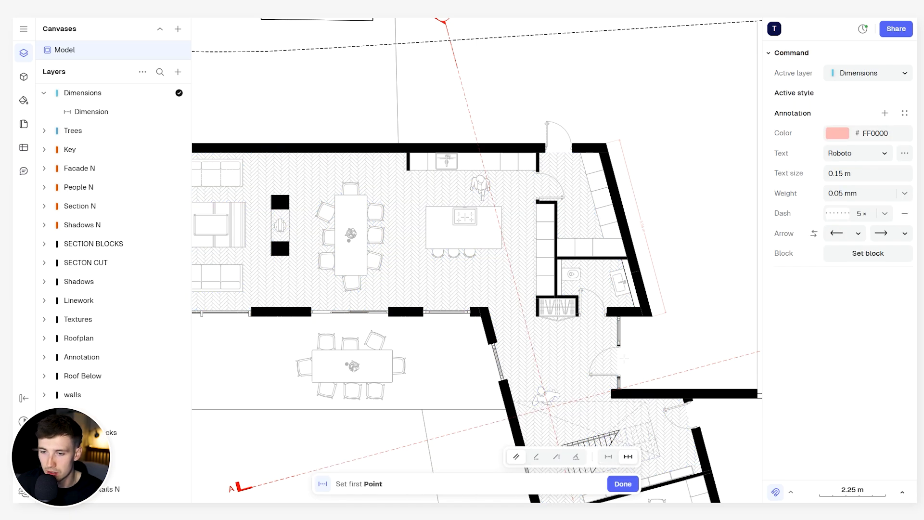
scroll(586, 139, up, 3)
click(620, 146)
scroll(567, 144, up, 5)
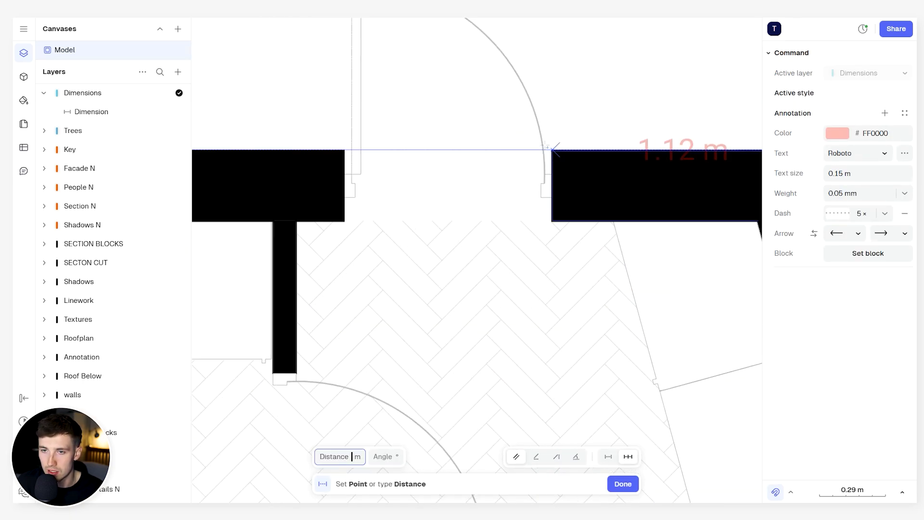
click(549, 148)
scroll(527, 212, down, 3)
click(427, 180)
scroll(409, 153, down, 3)
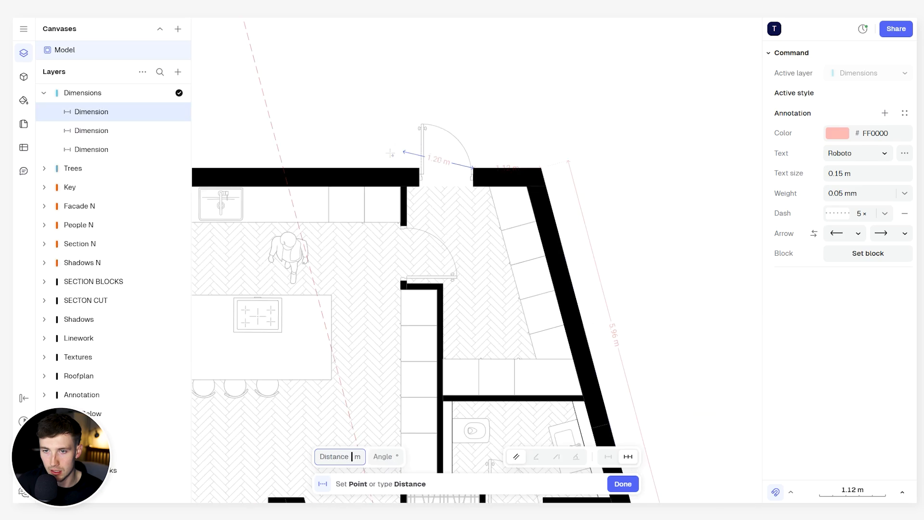
Continue the dimension chain to the far living-room end of the exterior wall, placing the dimension line just outside the wall.
middle_drag(392, 177, 701, 187)
scroll(528, 187, down, 3)
middle_drag(288, 187, 675, 206)
scroll(528, 206, up, 3)
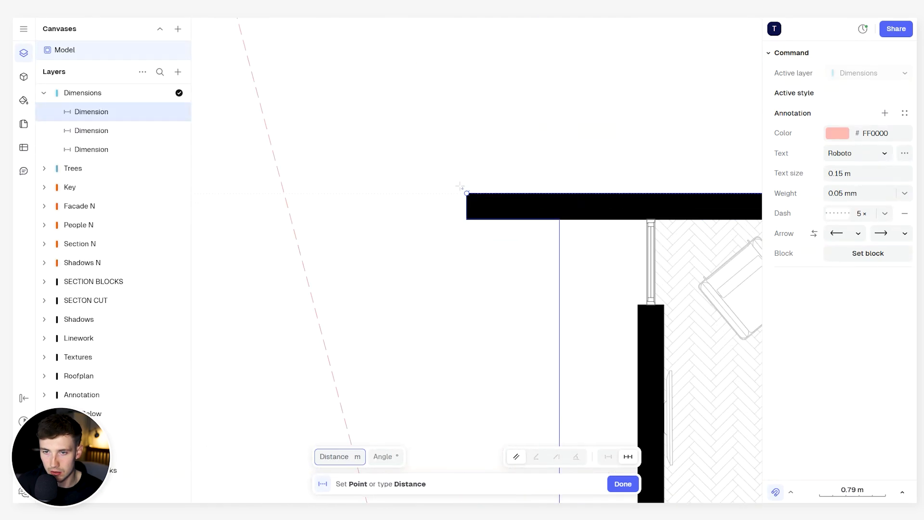
click(465, 191)
scroll(478, 141, down, 2)
middle_drag(539, 139, 349, 151)
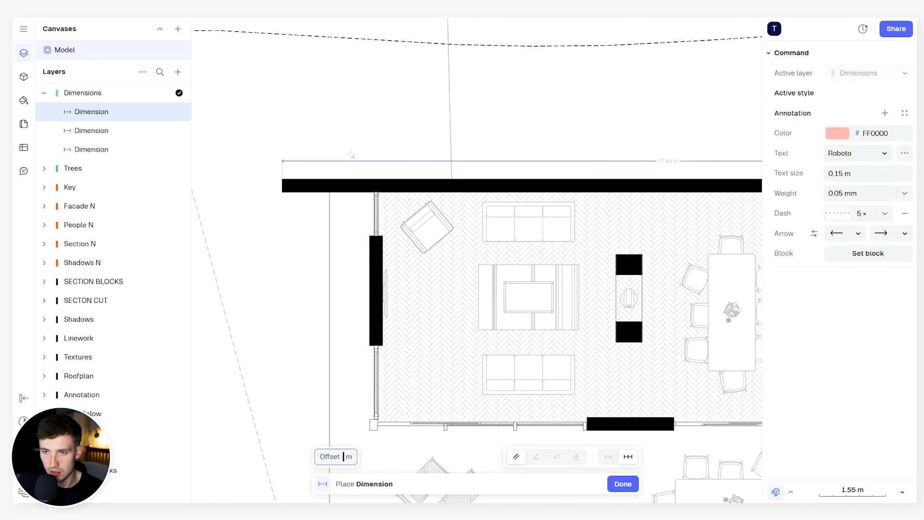
click(351, 158)
middle_drag(616, 160, 360, 174)
key(Escape)
middle_drag(445, 174, 680, 133)
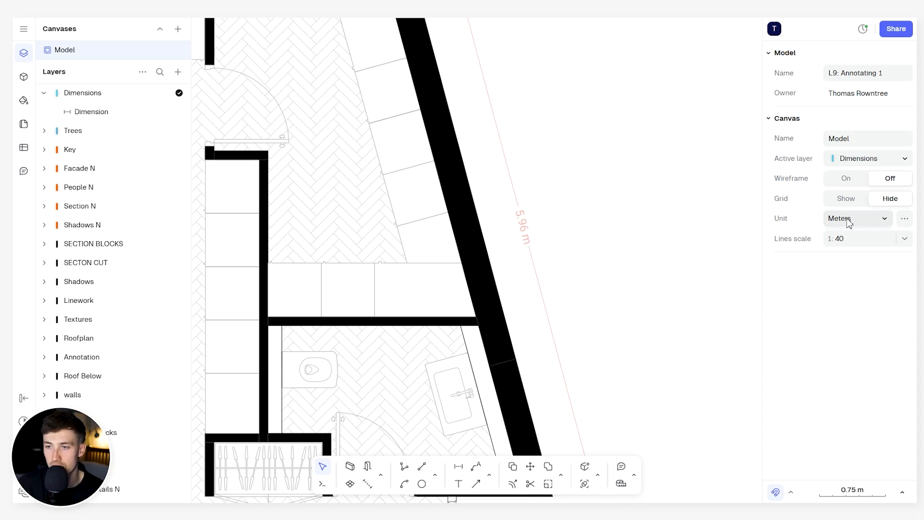
Try Millimeters and Inches as the canvas unit, then return to Meters.
click(862, 222)
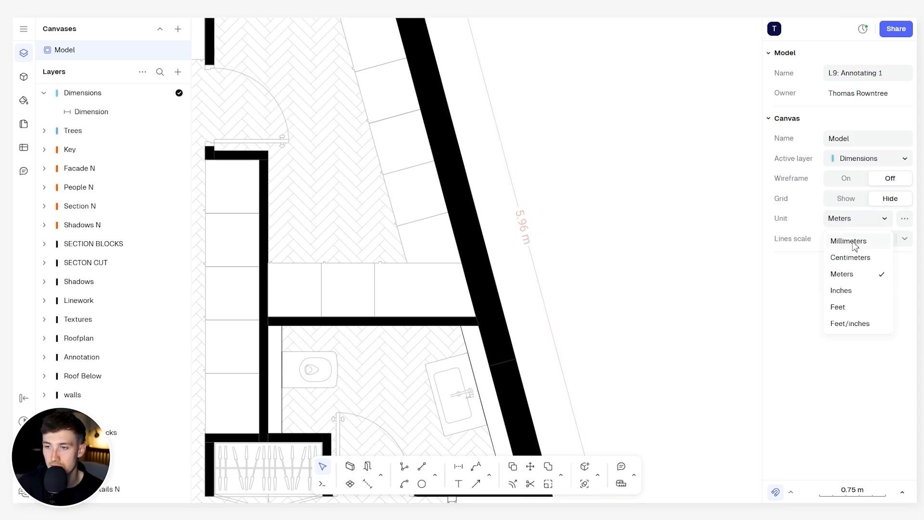
click(857, 242)
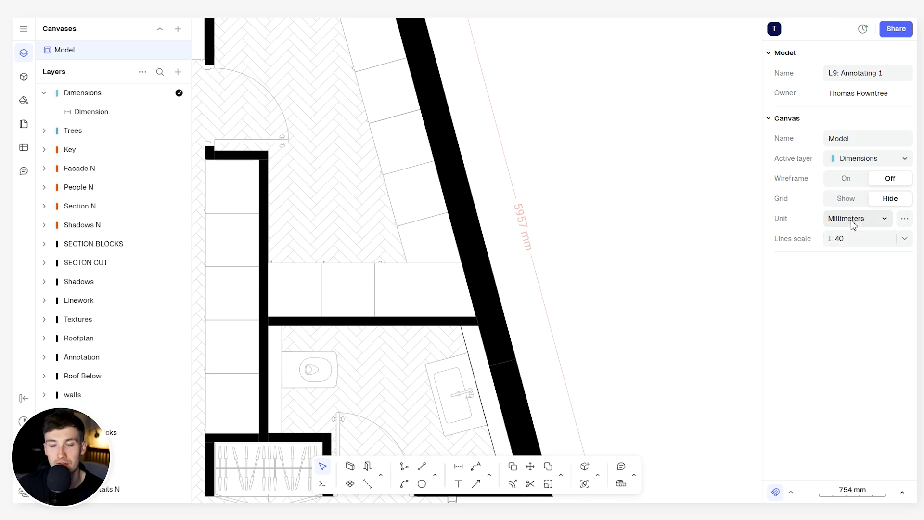
click(853, 225)
click(848, 293)
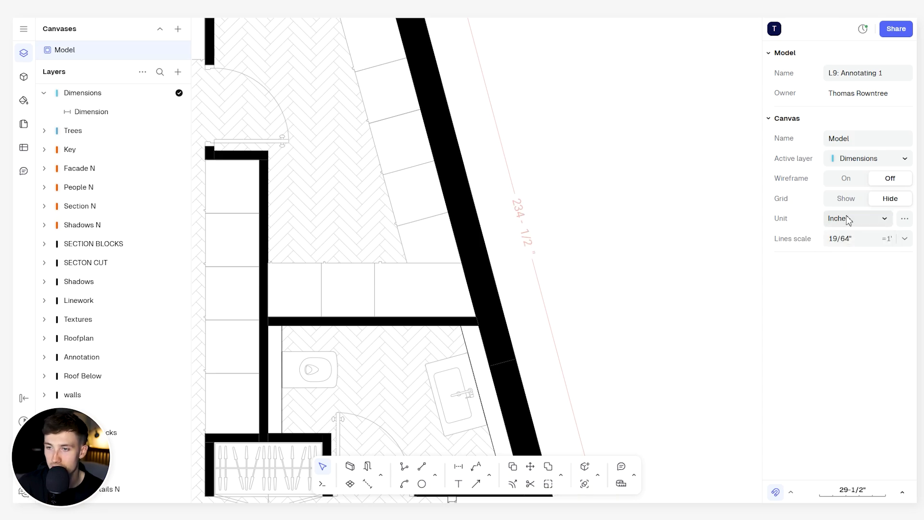
click(851, 228)
click(851, 277)
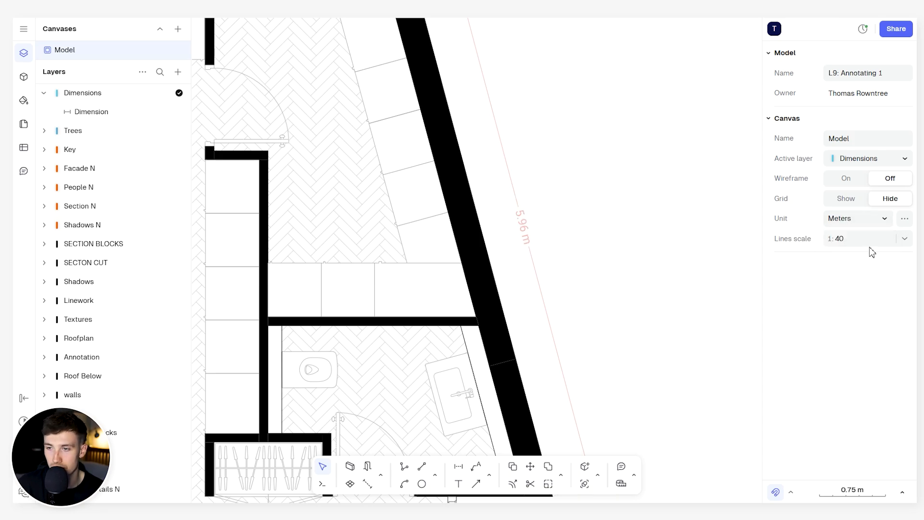
Try the 0.000 length precision and no length suffix, then restore 0.00 and the m suffix and look through the area units.
click(905, 219)
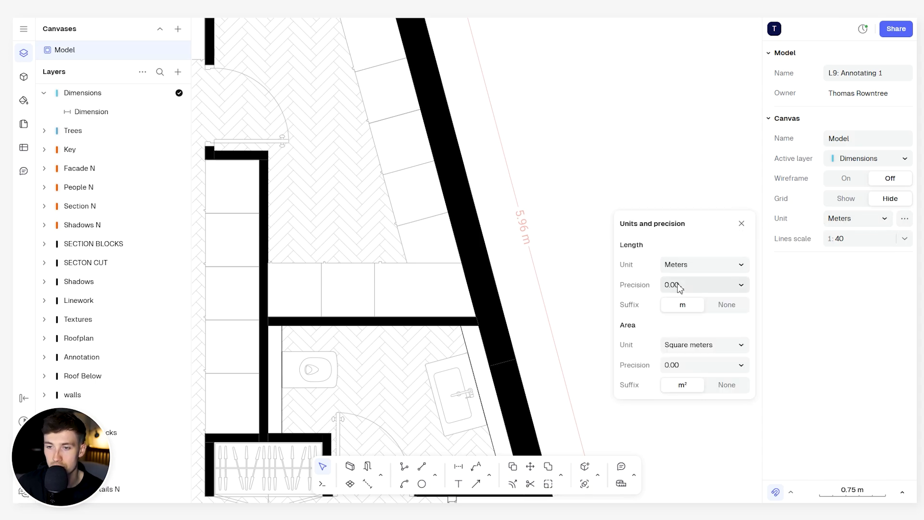
click(697, 286)
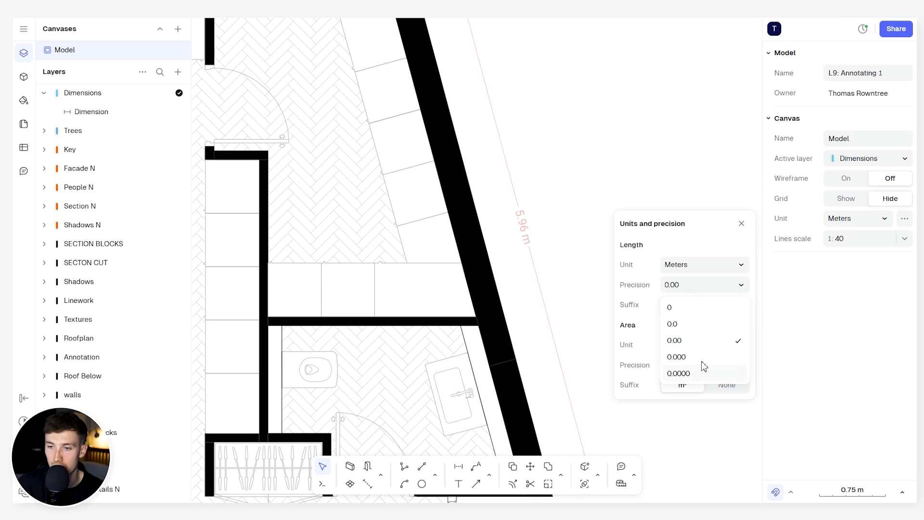
click(702, 358)
click(695, 285)
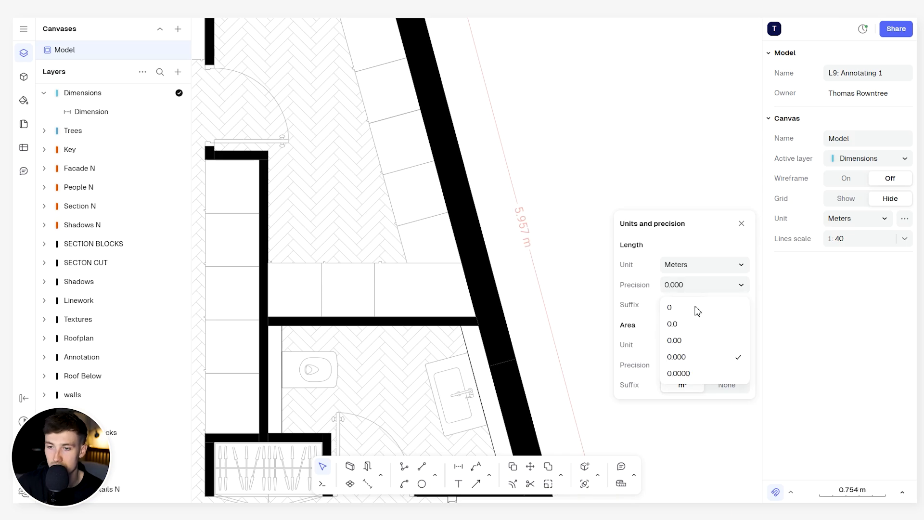
click(693, 340)
click(725, 304)
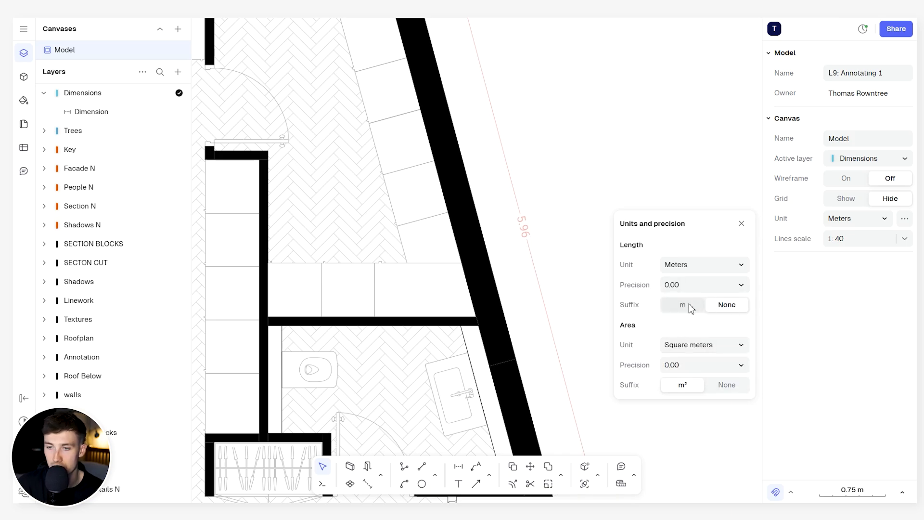
click(680, 308)
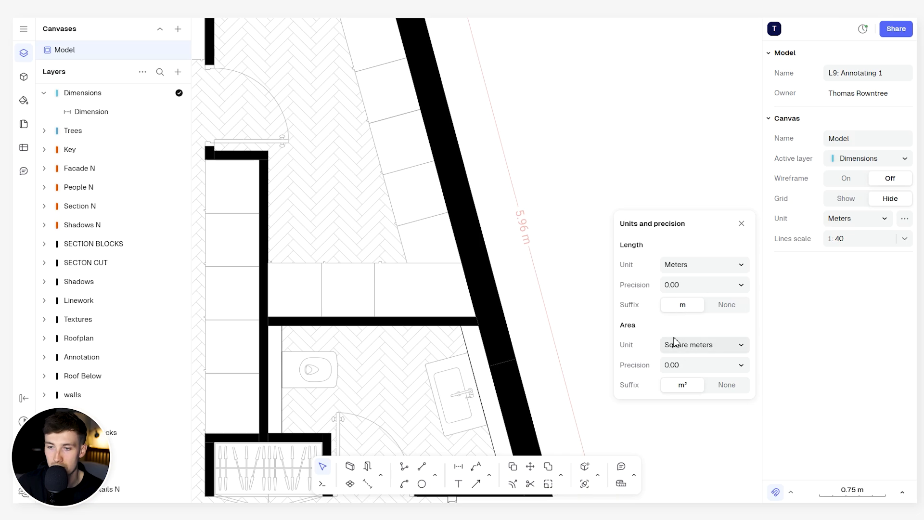
click(688, 346)
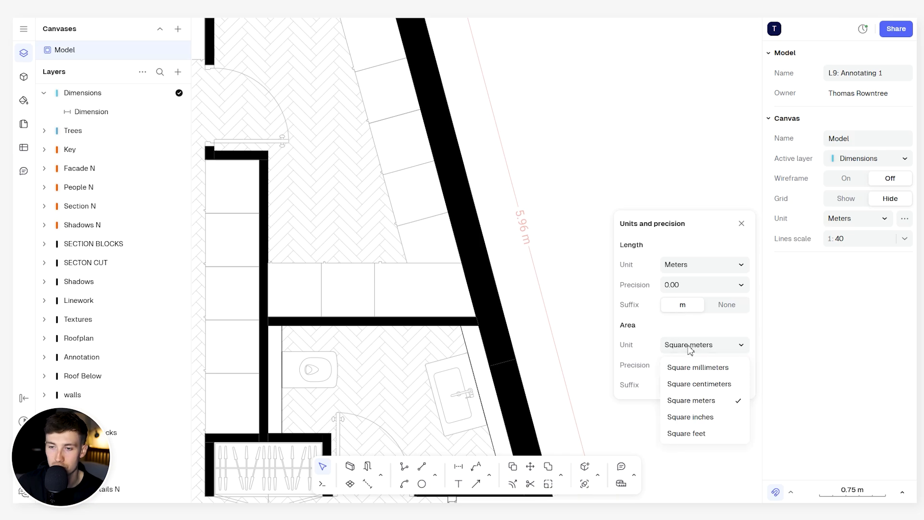
click(712, 346)
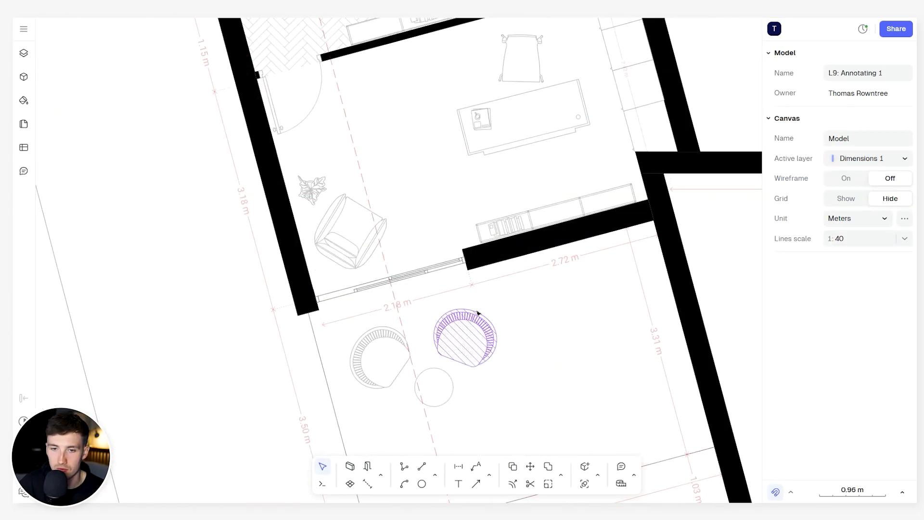
Examine the completed dimensions on the ground-floor plan around the study, terrace and garage.
scroll(481, 312, down, 5)
middle_drag(491, 314, 510, 235)
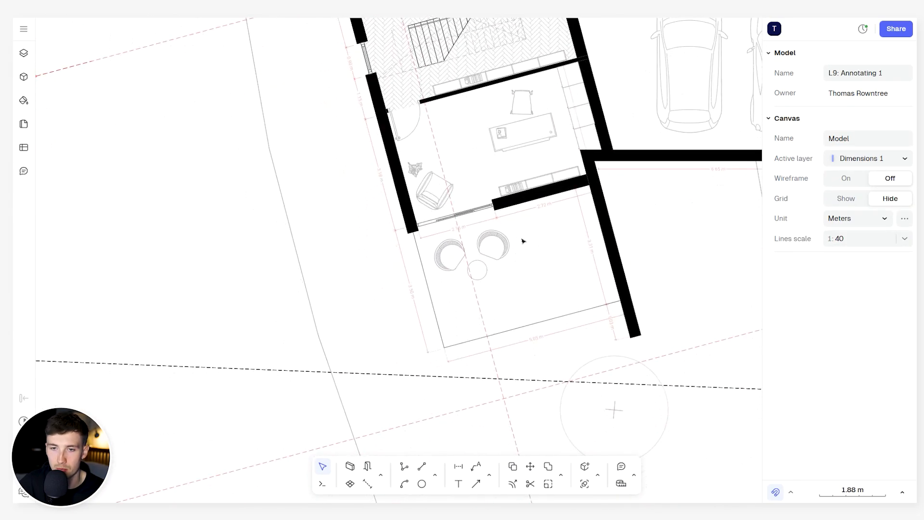
scroll(565, 251, up, 4)
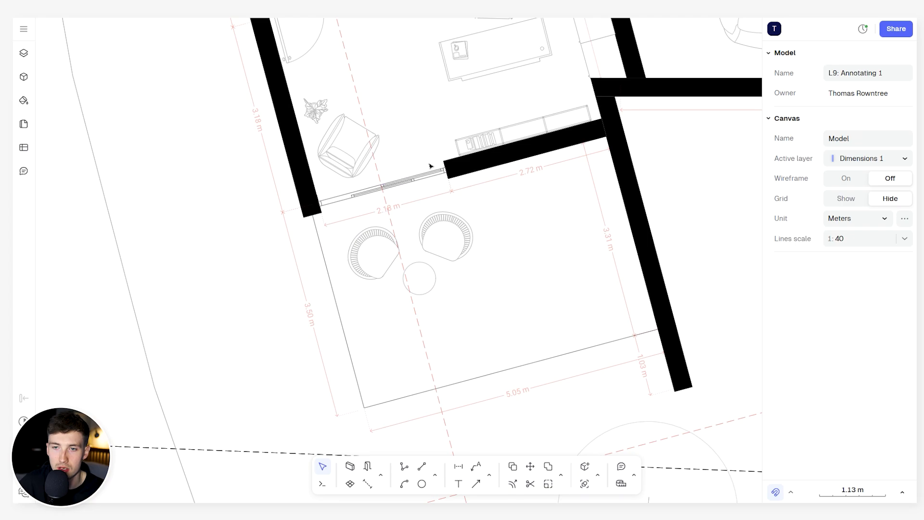
scroll(463, 187, down, 5)
middle_drag(514, 72, 398, 264)
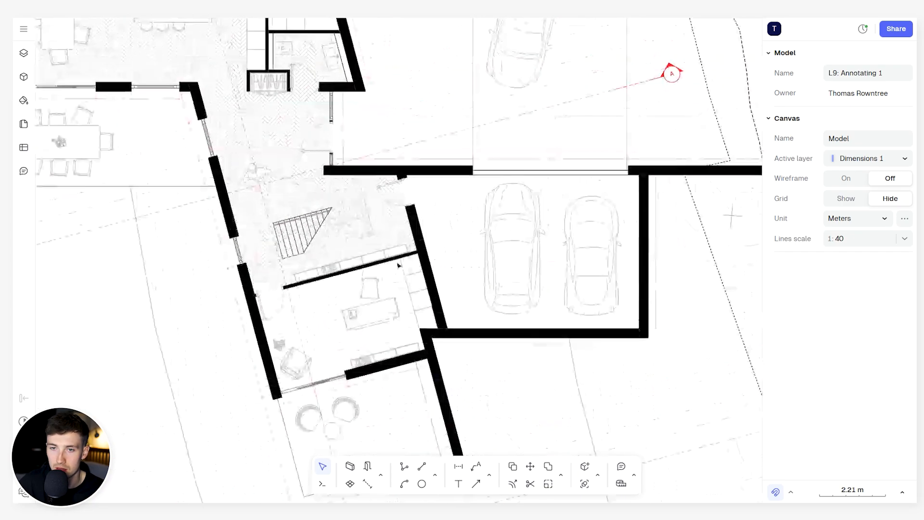
middle_drag(619, 169, 455, 183)
middle_drag(367, 262, 631, 378)
scroll(447, 254, up, 7)
Examine how the upper-floor plan and the roof plan are dimensioned along their exterior edges.
scroll(430, 260, down, 10)
middle_drag(365, 362, 391, 70)
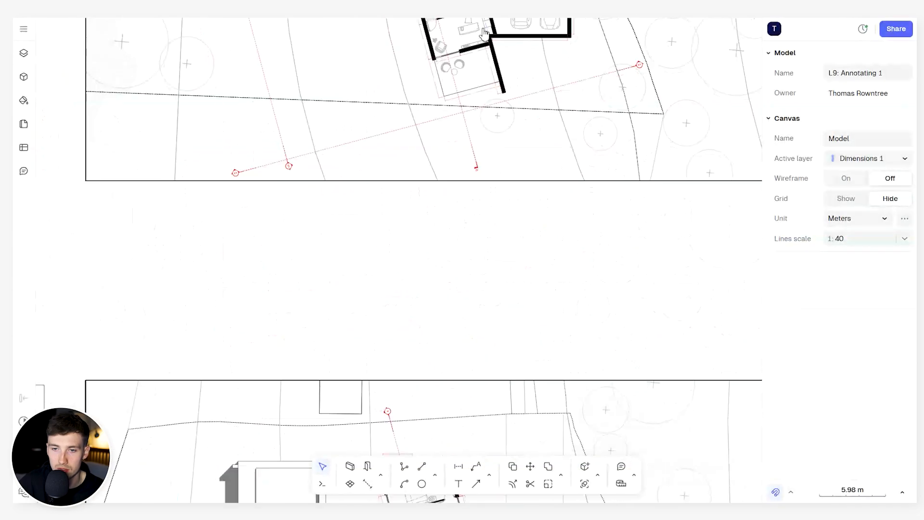
scroll(390, 70, down, 5)
middle_drag(405, 284, 398, 135)
scroll(400, 125, up, 8)
scroll(409, 119, up, 3)
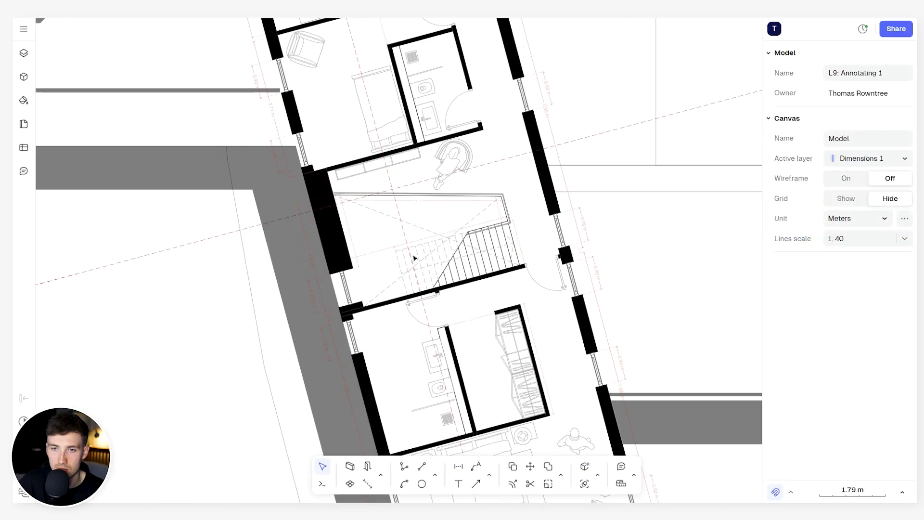
scroll(416, 283, down, 7)
middle_drag(413, 438, 419, 265)
middle_drag(421, 418, 423, 130)
scroll(403, 205, up, 3)
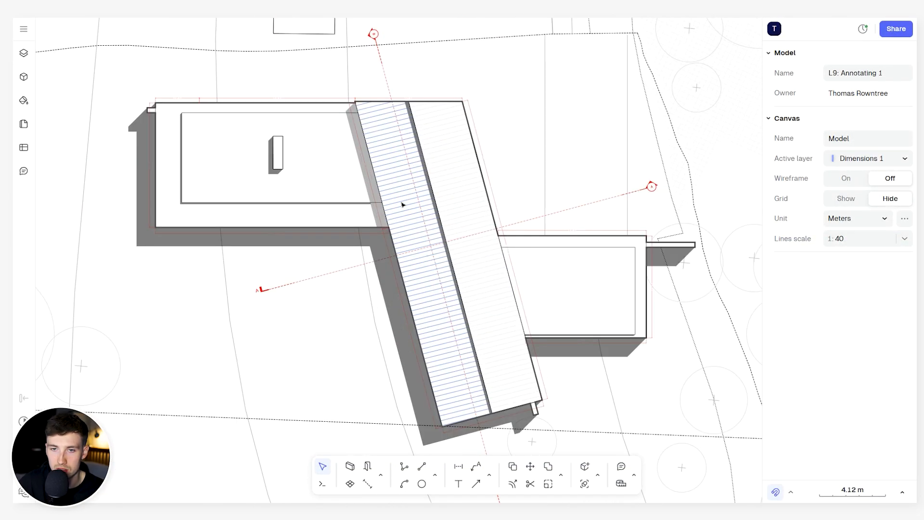
middle_drag(316, 152, 355, 155)
Examine the overall and partial dimension chains below the ground line of the section with the pitched roof and staircase.
scroll(395, 199, down, 7)
scroll(427, 262, down, 3)
middle_drag(427, 262, 449, 115)
scroll(445, 173, up, 8)
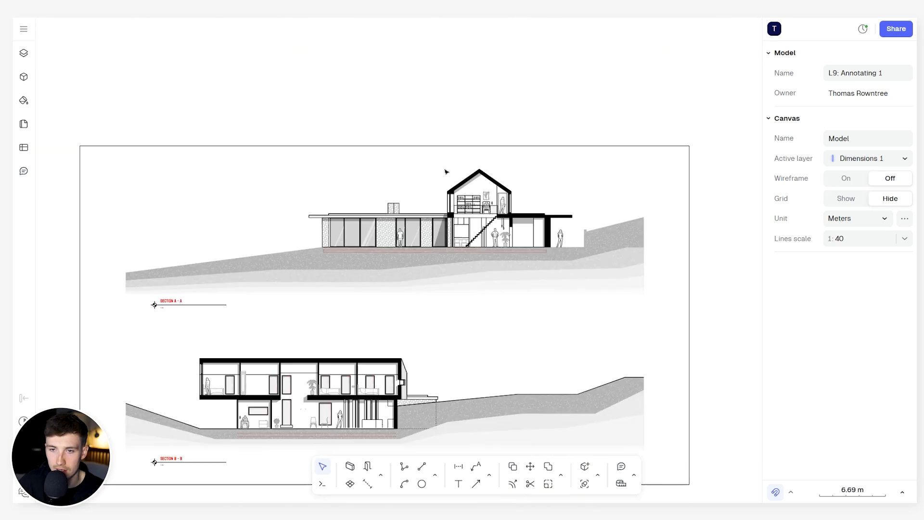
scroll(408, 276, up, 2)
middle_drag(409, 276, 472, 253)
scroll(304, 248, up, 6)
scroll(307, 243, up, 3)
middle_drag(307, 243, 450, 223)
scroll(320, 217, down, 6)
middle_drag(363, 207, 307, 196)
scroll(499, 206, up, 7)
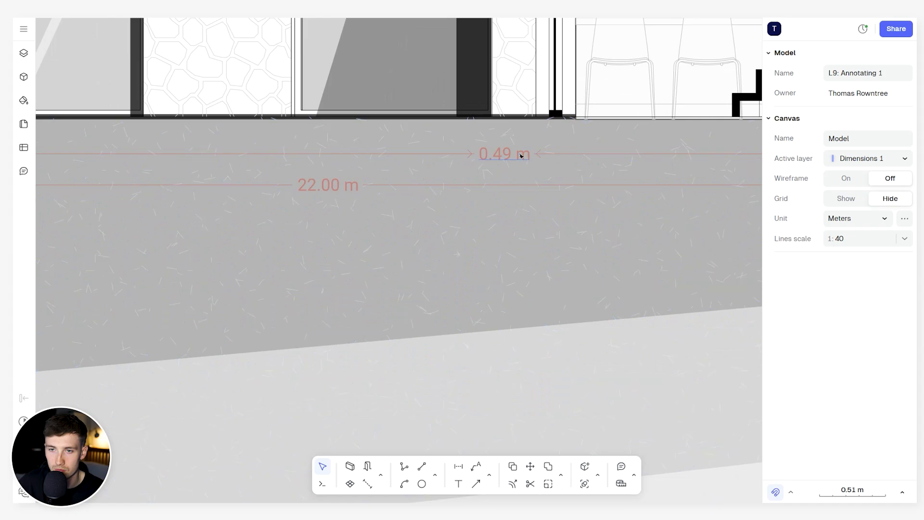
scroll(486, 167, down, 5)
middle_drag(462, 164, 371, 323)
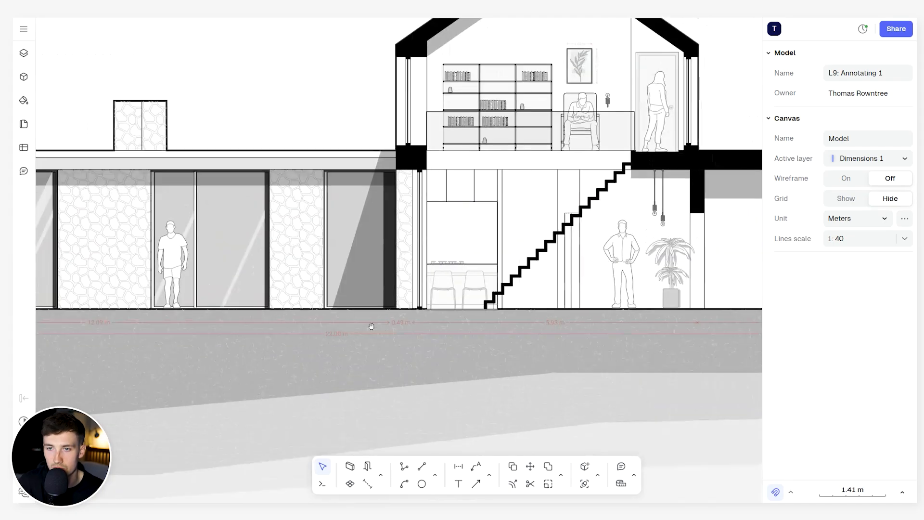
scroll(441, 288, down, 2)
middle_drag(563, 276, 423, 252)
scroll(513, 258, up, 4)
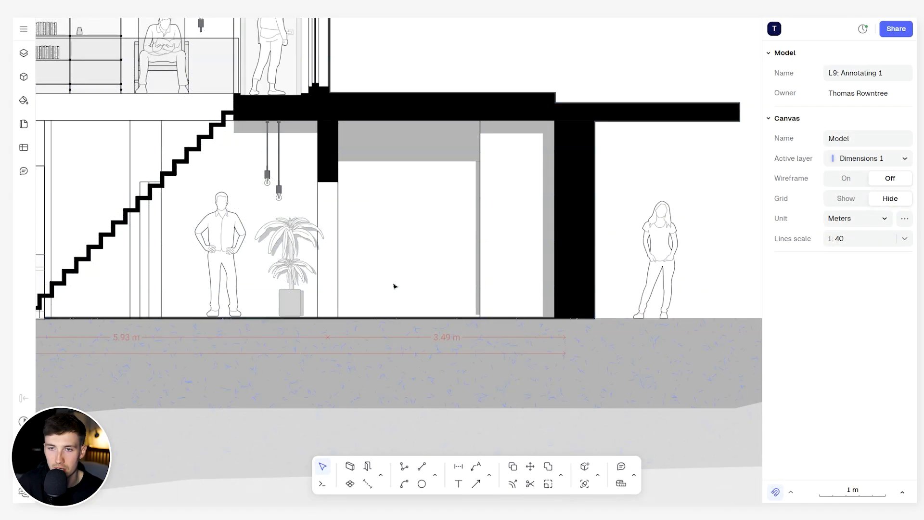
Return to the ground-floor site plan and review its dimensions and section lines.
scroll(343, 191, down, 5)
scroll(343, 191, down, 4)
middle_drag(343, 191, 511, 65)
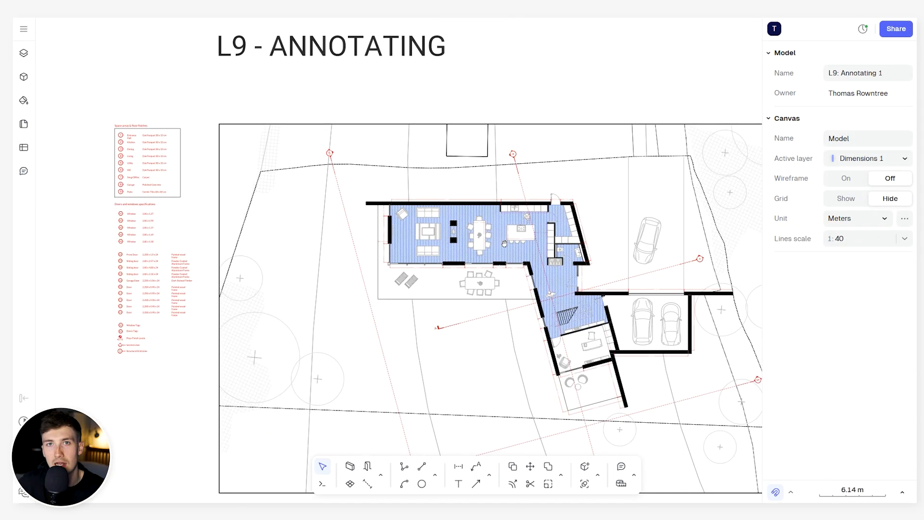
middle_drag(513, 246, 477, 226)
scroll(447, 173, up, 4)
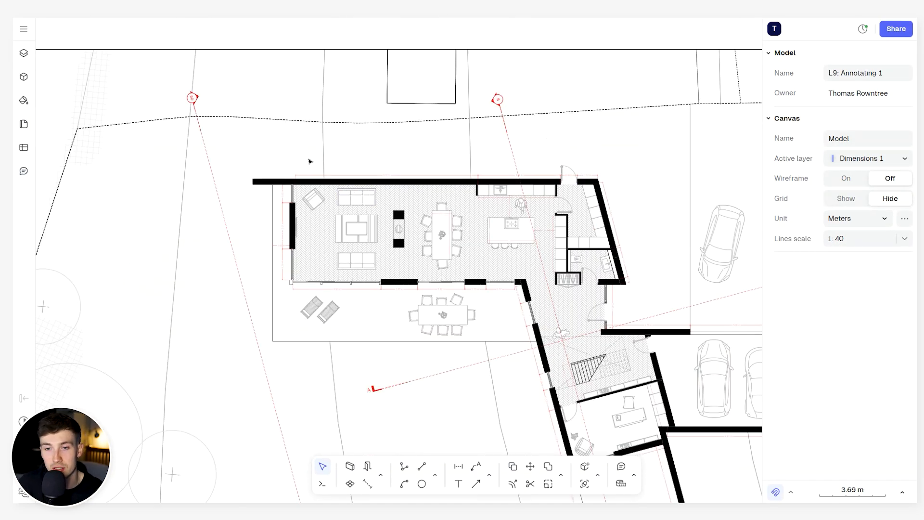
middle_drag(334, 177, 390, 168)
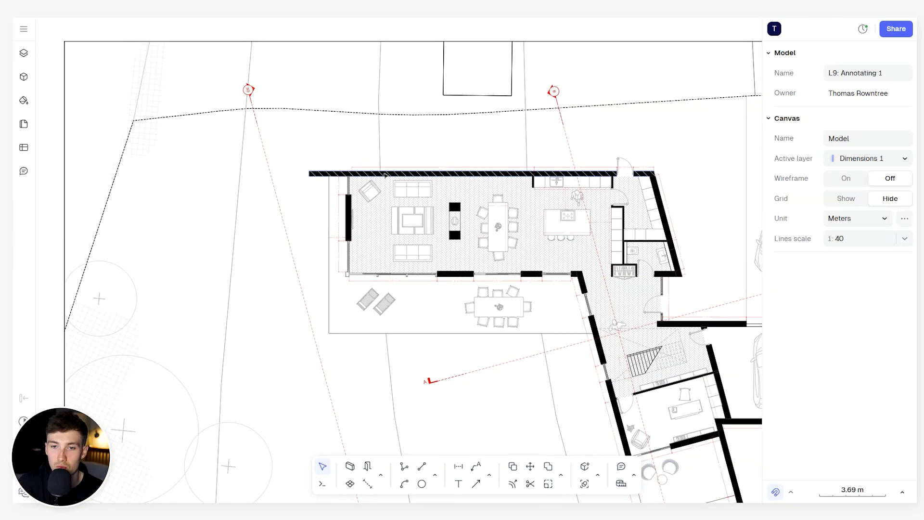
scroll(385, 175, down, 5)
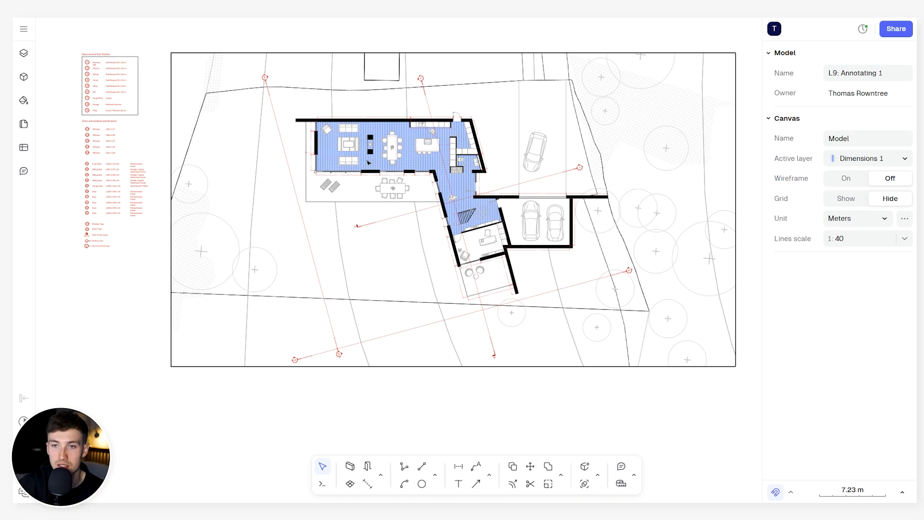
Copy the Structural Grid Lines symbol from the annotation key onto the ground-floor site plan.
scroll(369, 162, up, 4)
middle_drag(365, 165, 624, 203)
middle_drag(388, 283, 643, 162)
scroll(435, 216, up, 10)
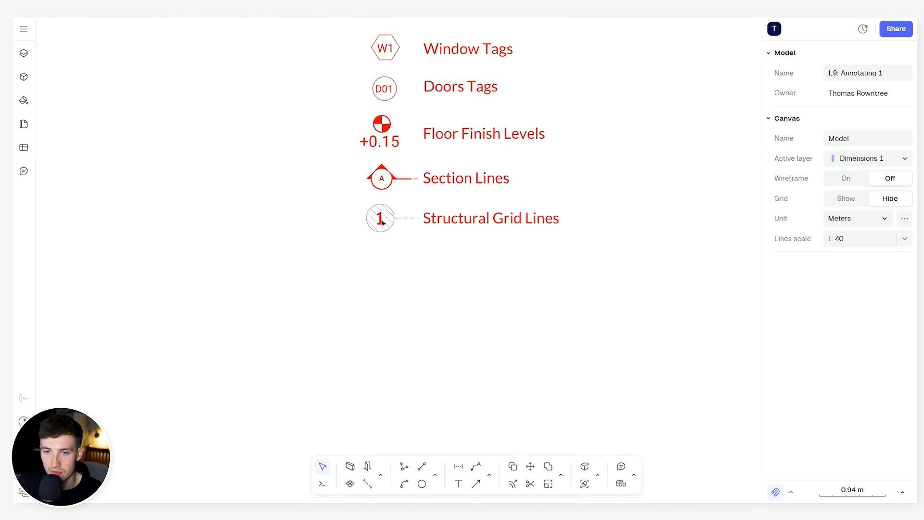
click(385, 221)
scroll(378, 221, down, 6)
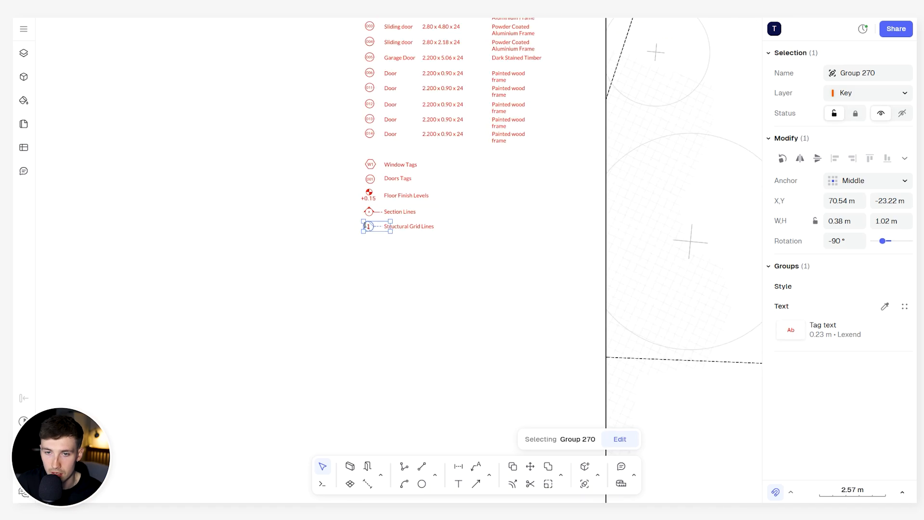
drag(370, 222, 723, 112)
middle_drag(436, 181, 418, 319)
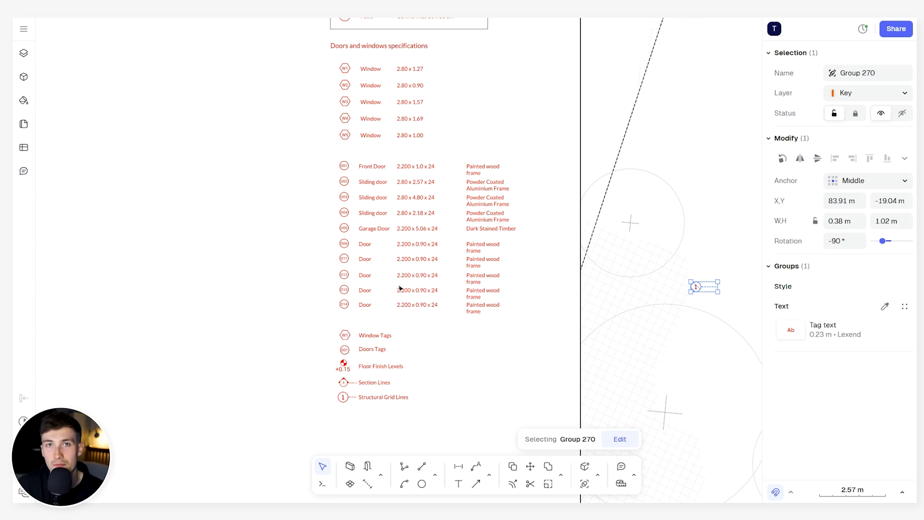
Browse the Title blocks & annotations library for ready-made annotation symbols.
scroll(452, 137, up, 5)
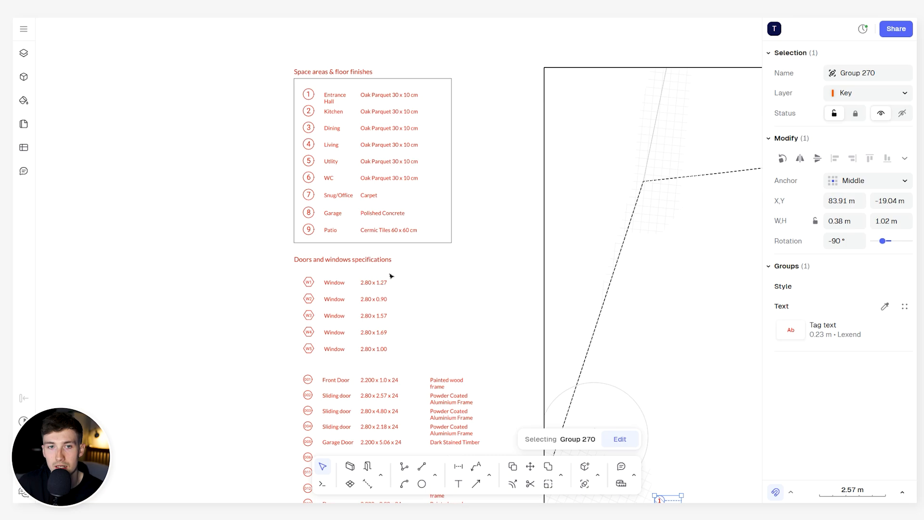
click(25, 54)
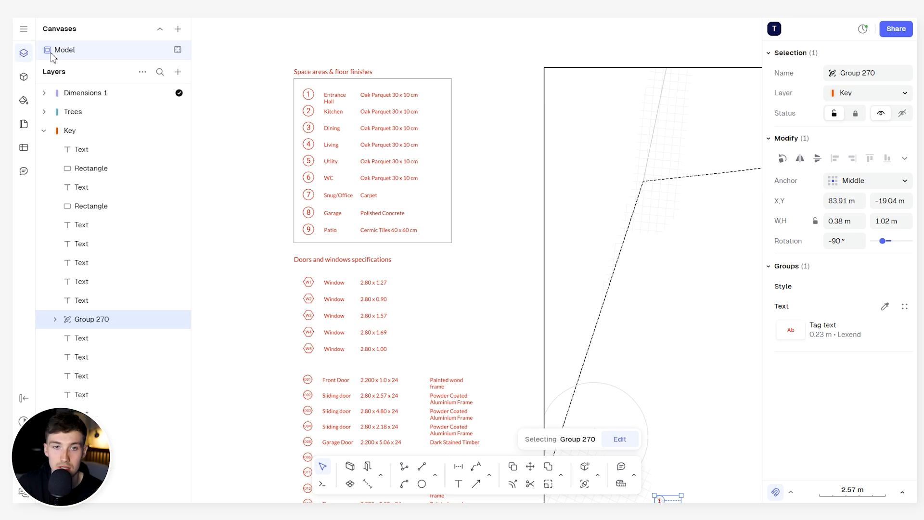
click(24, 78)
click(156, 35)
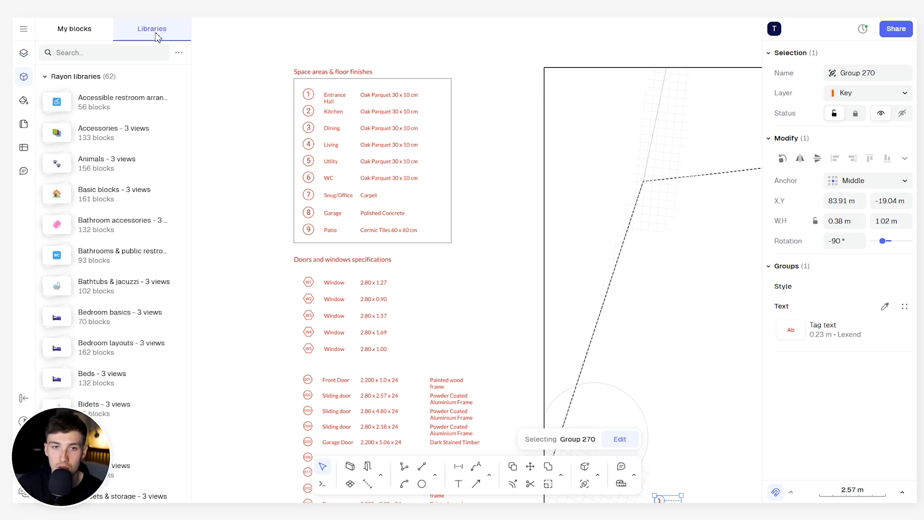
scroll(102, 251, down, 6)
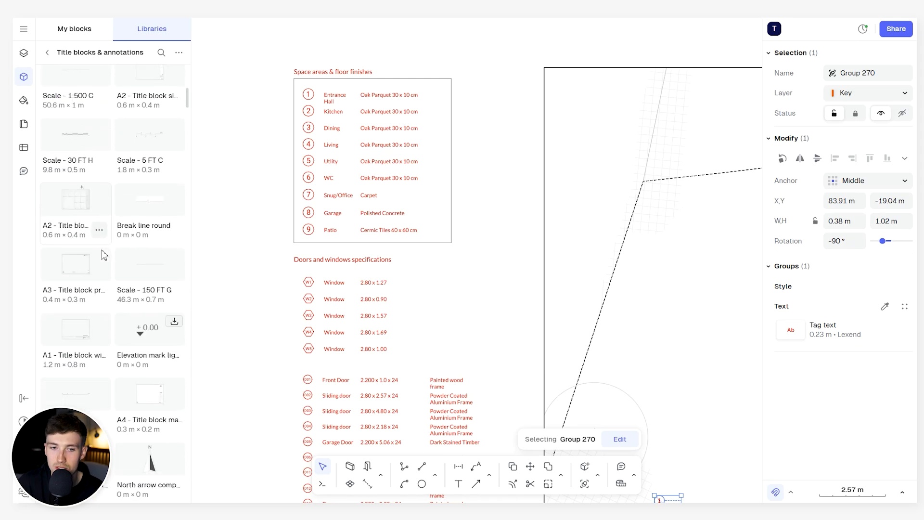
scroll(104, 255, down, 10)
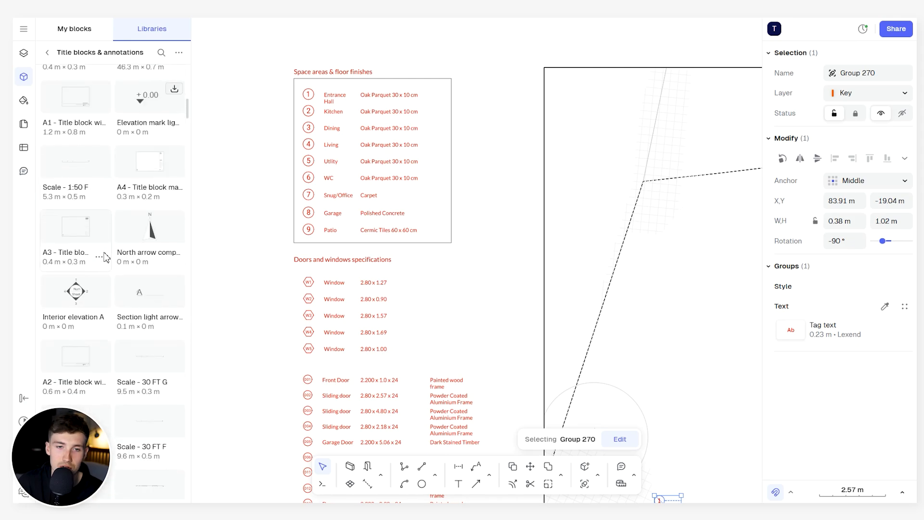
scroll(121, 201, down, 10)
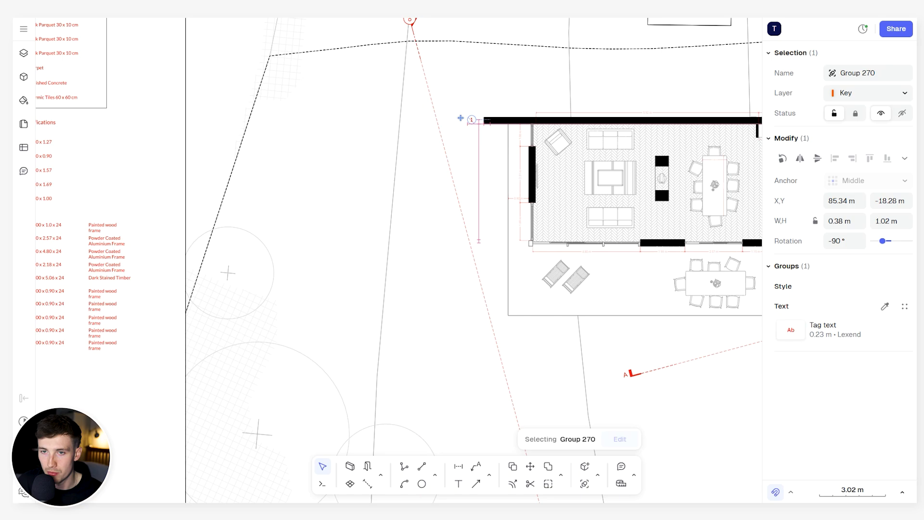
Place the structural grid symbol at the outer end of the living area's long upper wall, centred on the wall.
drag(462, 119, 465, 115)
scroll(465, 115, up, 5)
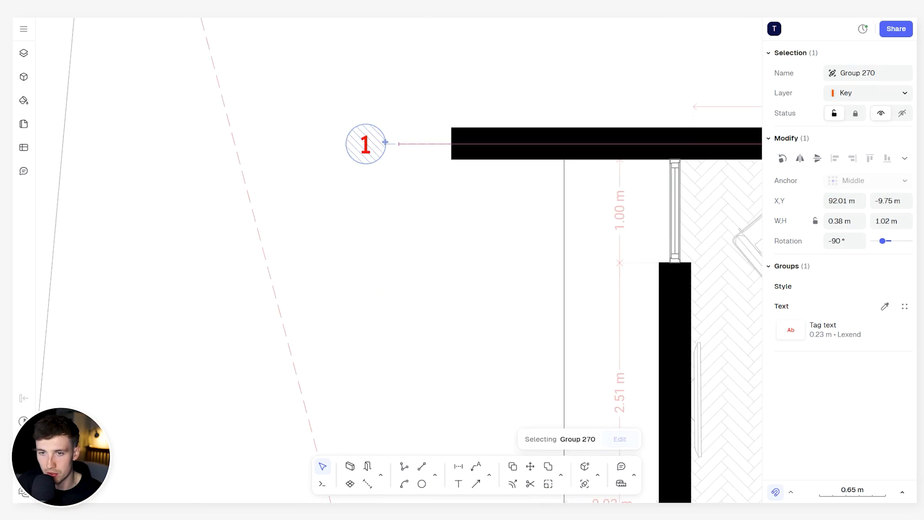
drag(385, 142, 380, 142)
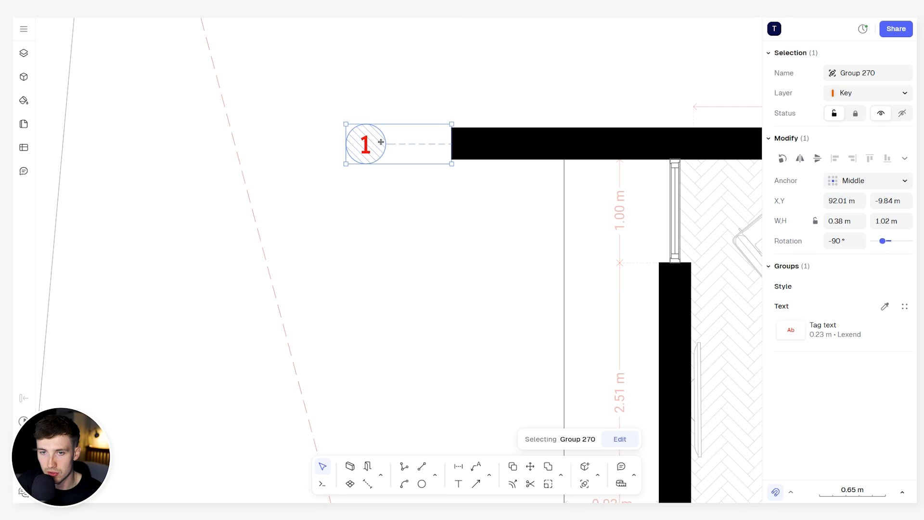
key(Escape)
scroll(380, 143, down, 8)
middle_drag(397, 140, 346, 139)
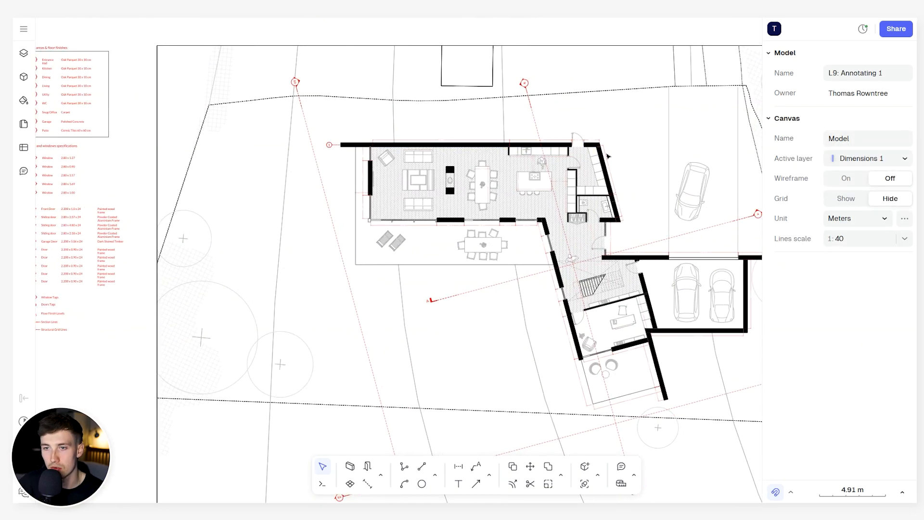
Draw a horizontal line about 23.35 m long through the living area's terrace-side wall, extending past both ends.
scroll(571, 147, right, 3)
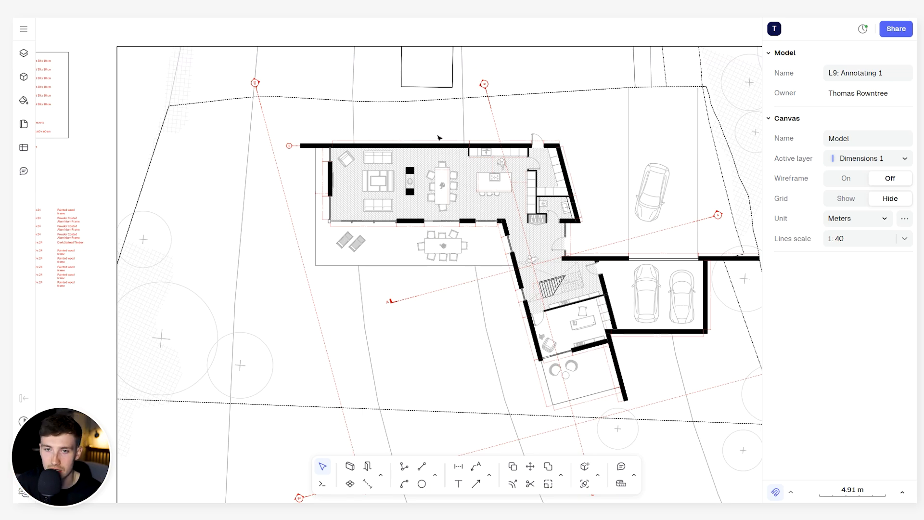
scroll(338, 158, up, 3)
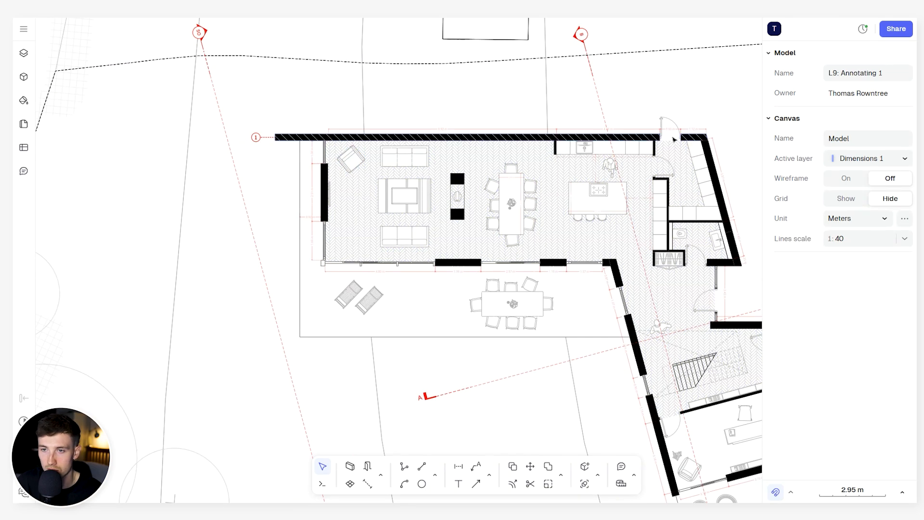
scroll(577, 133, down, 4)
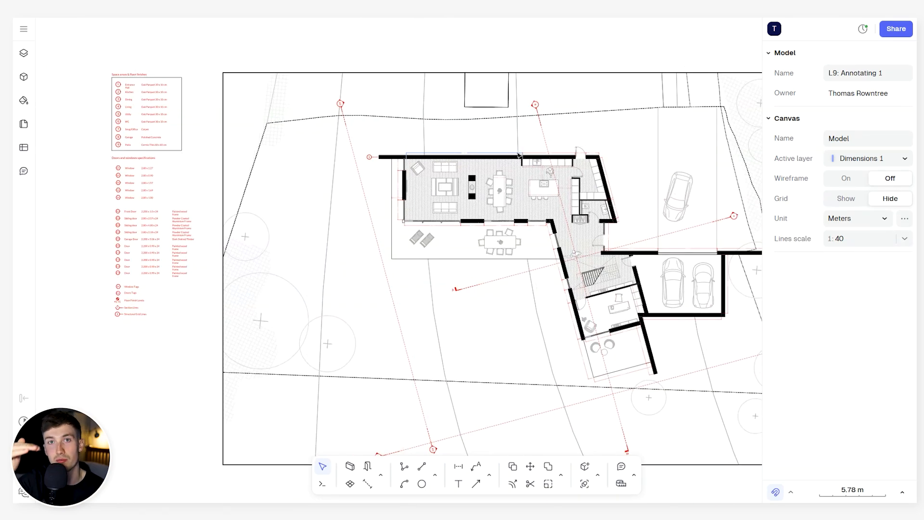
scroll(519, 155, up, 3)
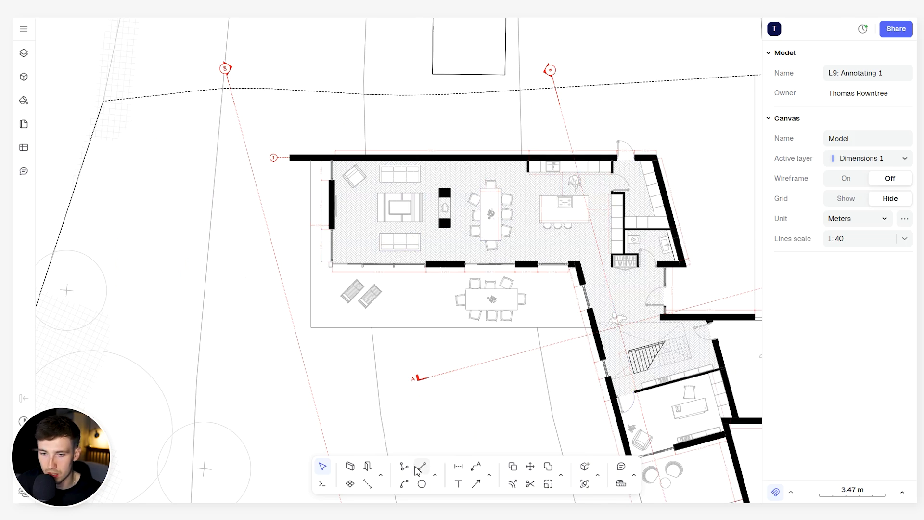
click(404, 466)
click(276, 257)
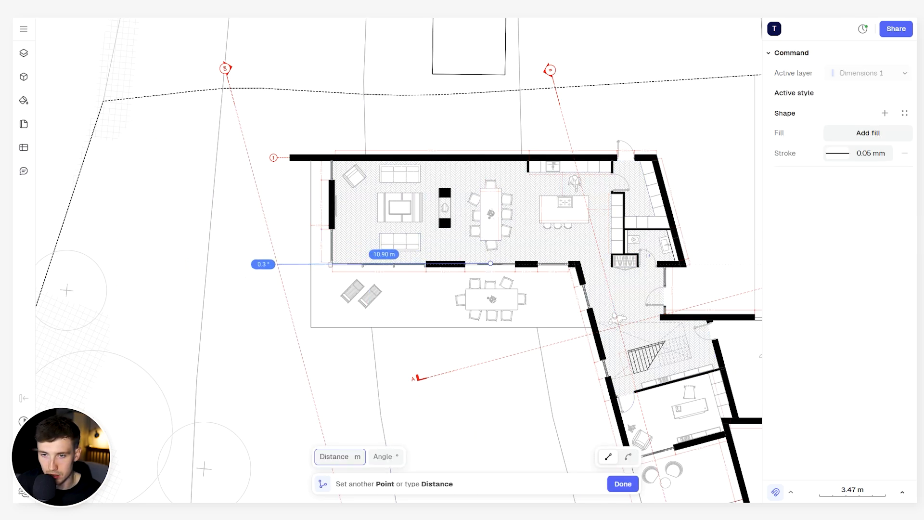
click(724, 253)
key(Return)
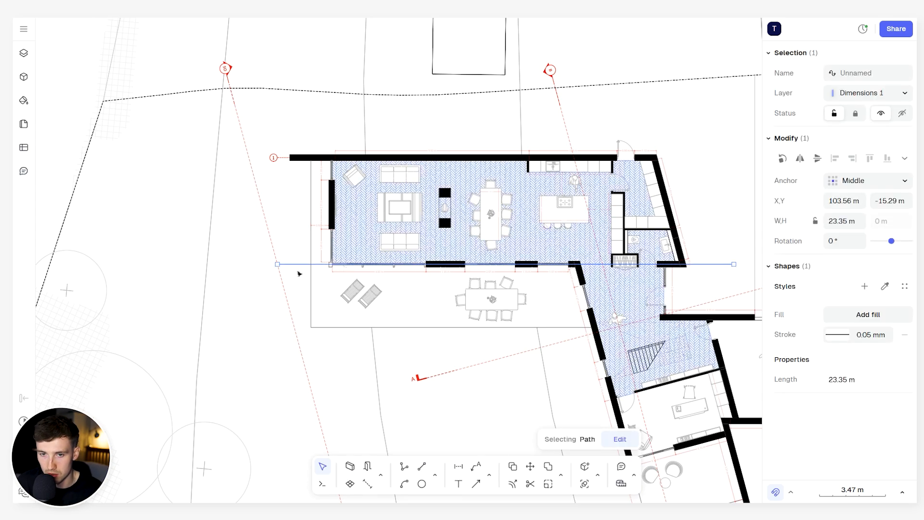
Nudge the horizontal line to centre it on the terrace-side wall.
scroll(300, 270, up, 5)
drag(404, 241, 406, 240)
scroll(406, 240, down, 8)
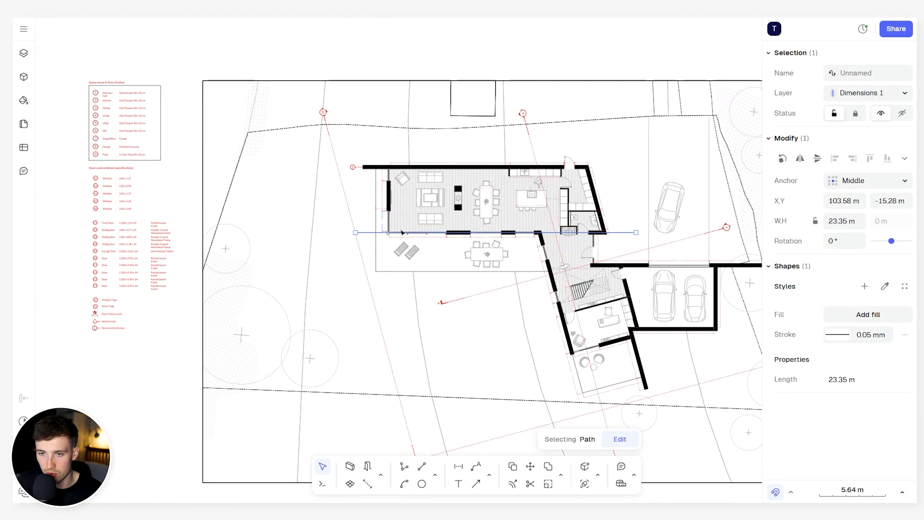
scroll(512, 264, up, 3)
middle_drag(513, 265, 471, 240)
scroll(310, 177, down, 2)
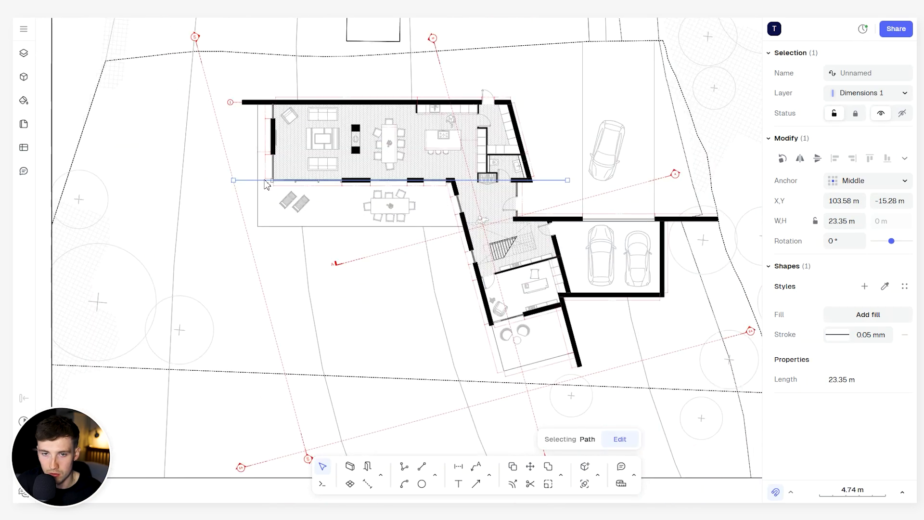
Copy the horizontal grid line onto the garage's two long walls and add a vertical line about 8.83 m long through the living area's end wall.
drag(297, 175, 492, 288)
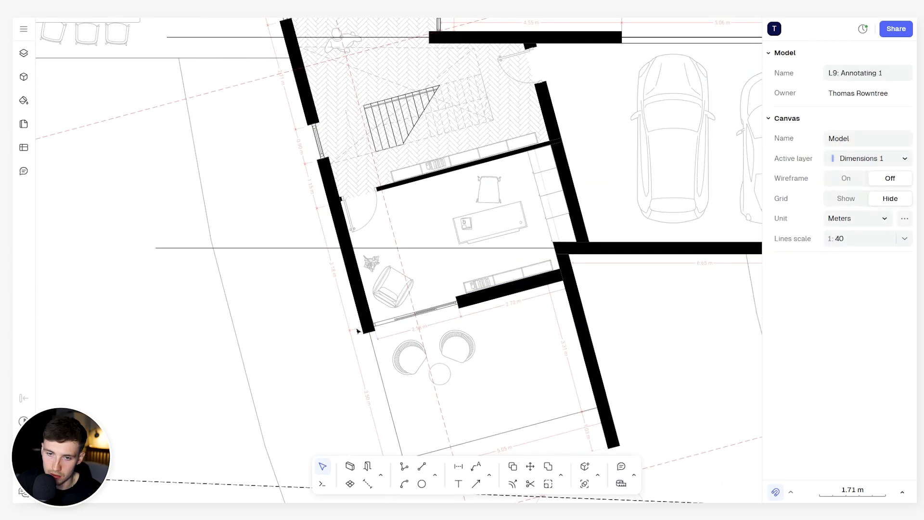
scroll(385, 330, down, 5)
middle_drag(371, 277, 478, 289)
scroll(317, 159, up, 4)
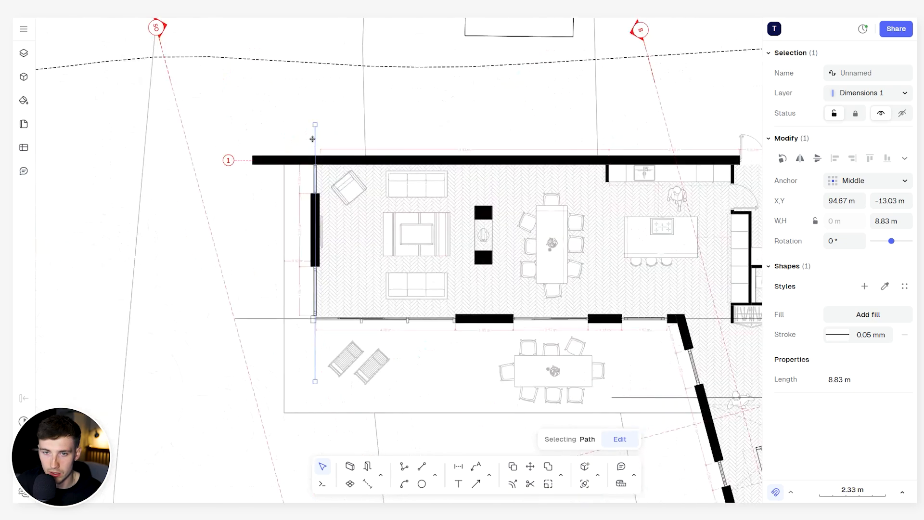
Copy the 17.15 m angled grid line onto the parallel walls of the study wing and add a vertical line through the garage's end wall.
scroll(314, 139, down, 3)
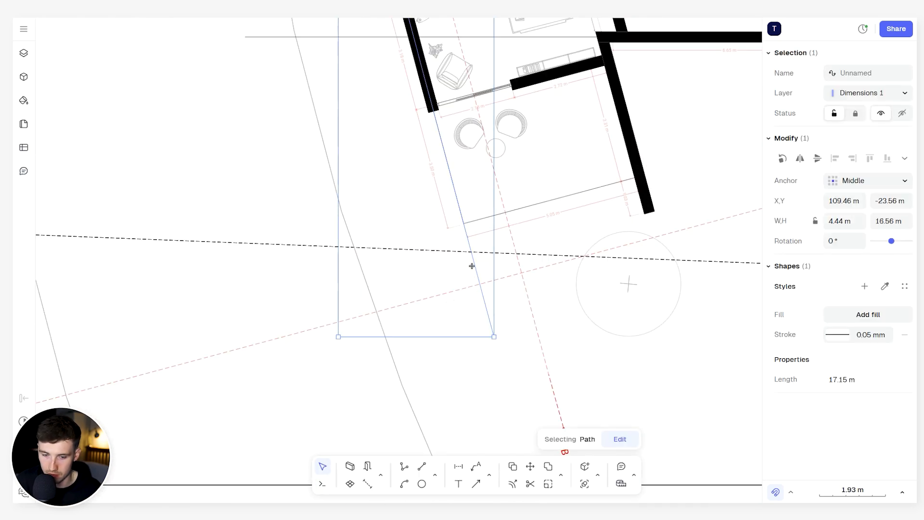
alt+drag(472, 266, 647, 218)
alt+drag(558, 389, 550, 308)
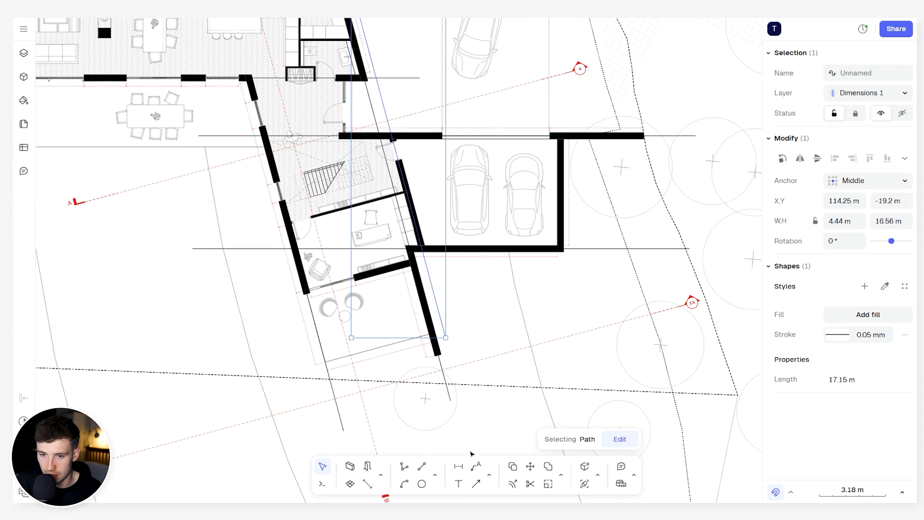
click(404, 466)
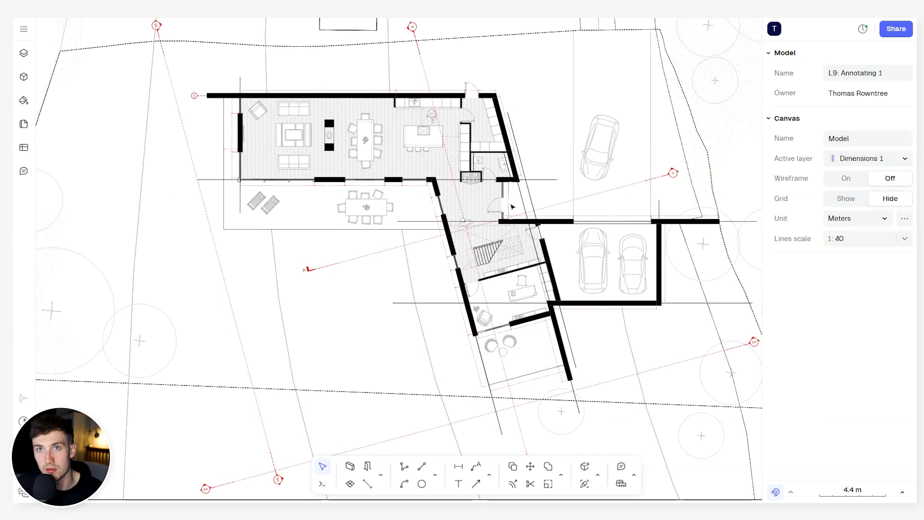
click(512, 206)
middle_drag(494, 196, 593, 213)
scroll(321, 148, down, 5)
middle_drag(418, 330, 452, 155)
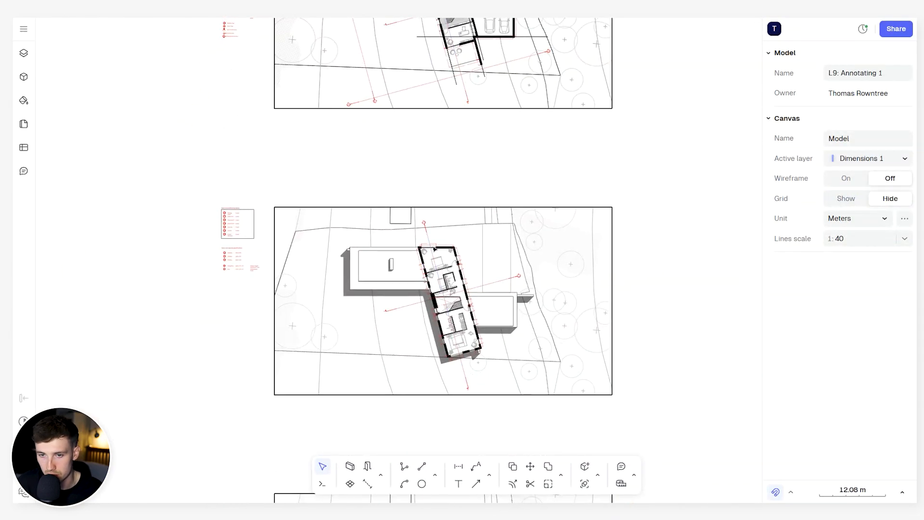
middle_drag(429, 21, 468, 247)
scroll(357, 204, up, 5)
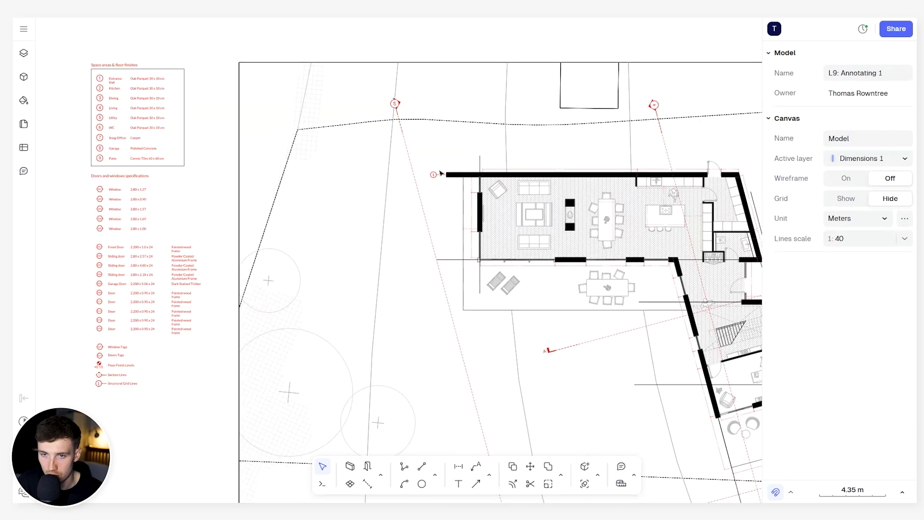
Apply a dashed stroke to the horizontal grid line along the living area's terrace side.
scroll(437, 246, up, 5)
click(476, 277)
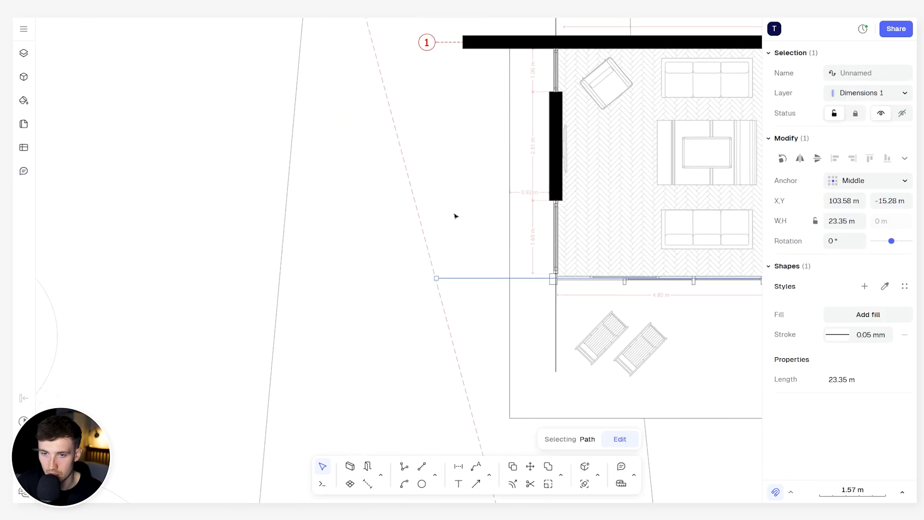
click(837, 334)
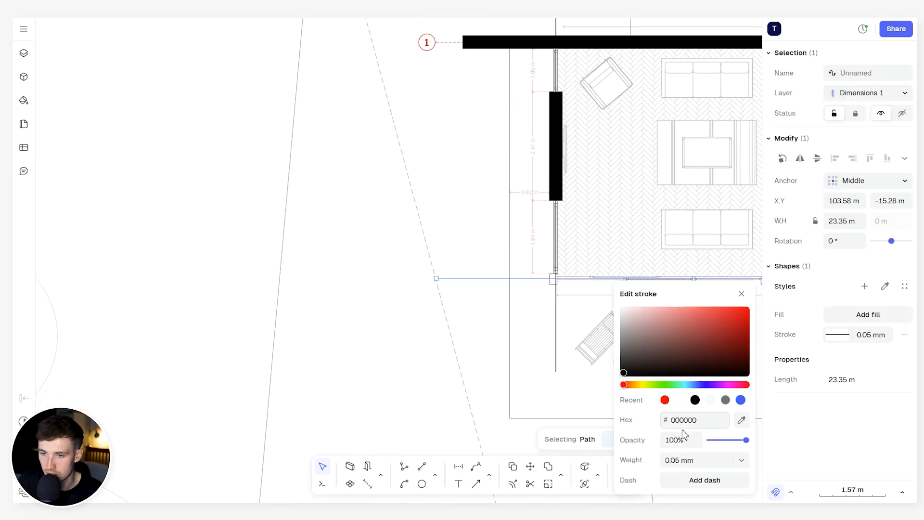
click(697, 485)
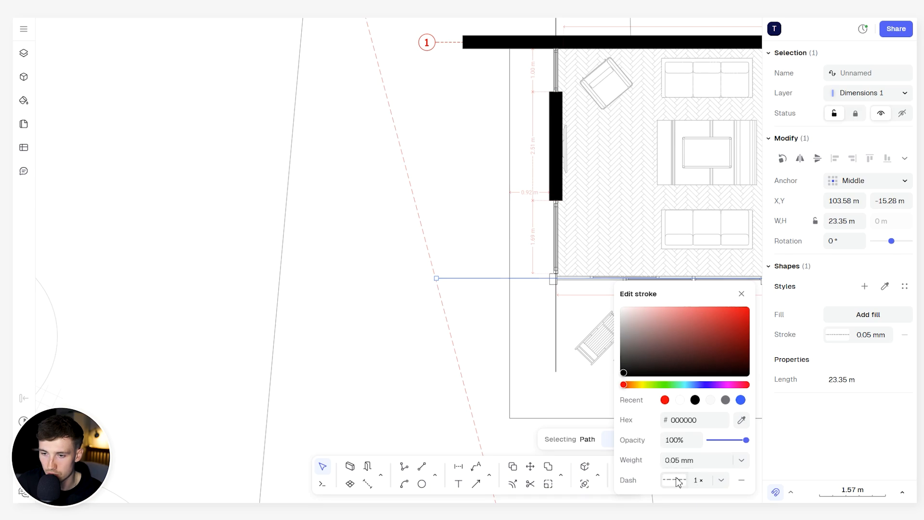
click(676, 480)
click(702, 238)
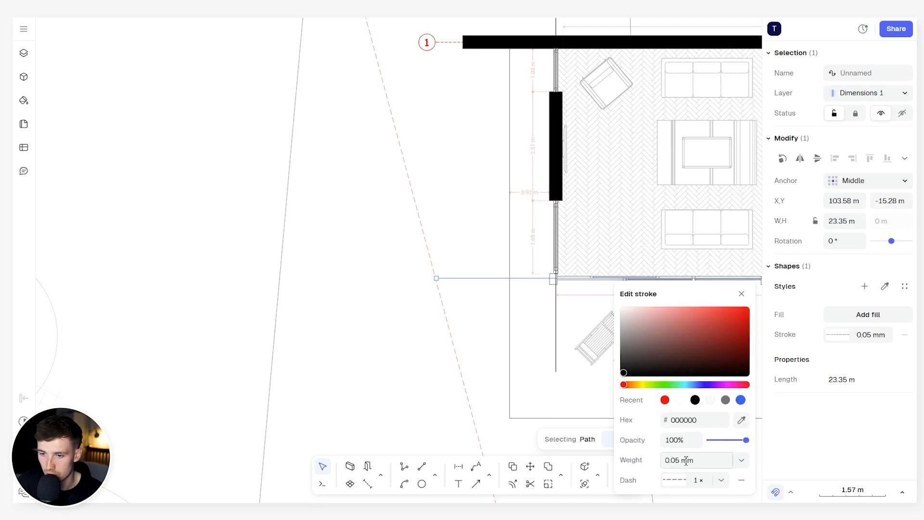
Set the terrace-side grid line's dash scale to 5 and its stroke colour to red FF0000.
click(698, 481)
text(5)
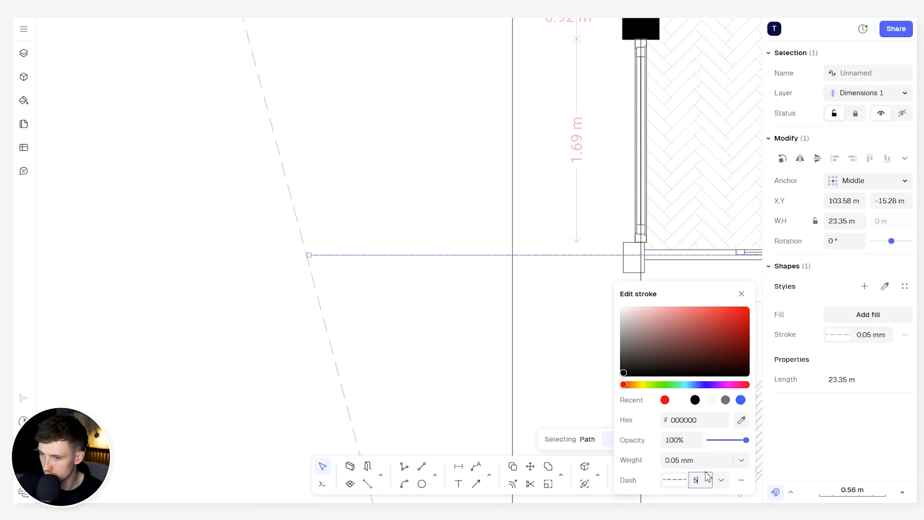
drag(681, 347, 844, 249)
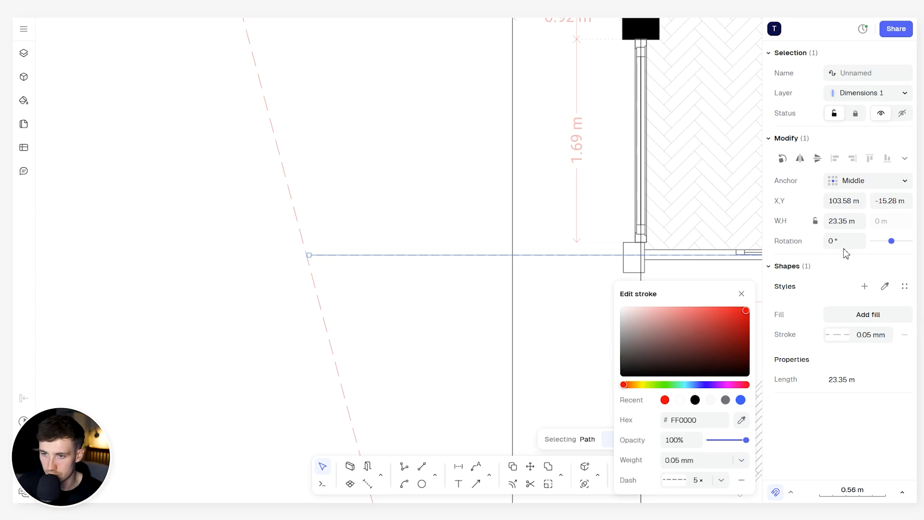
click(405, 192)
Copy the structural grid symbol 1 straight down onto the red dashed terrace-side grid line.
scroll(416, 172, down, 5)
middle_drag(416, 161, 451, 367)
scroll(381, 72, up, 3)
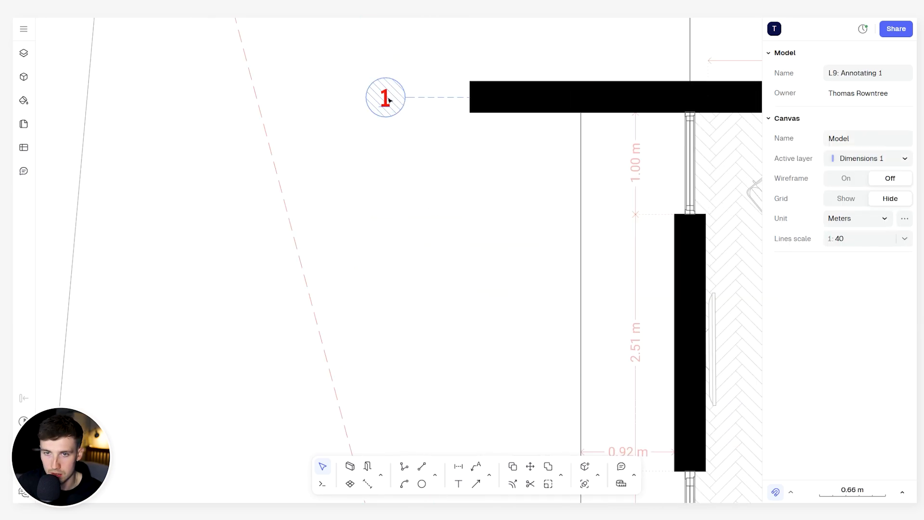
scroll(391, 97, down, 3)
click(387, 96)
alt+drag(387, 97, 395, 379)
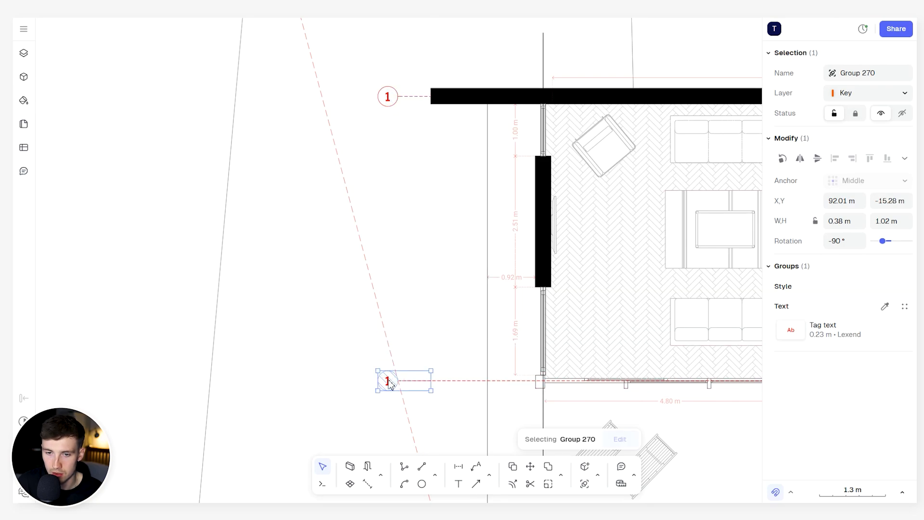
Change the label of the copied grid symbol on the terrace-side grid line to 2.
double_click(387, 383)
scroll(387, 383, up, 3)
double_click(388, 383)
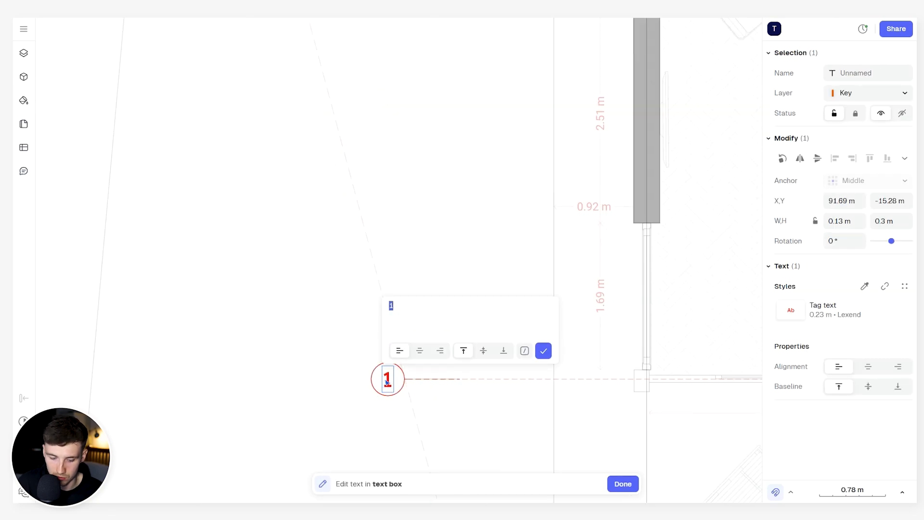
text(2)
key(Escape)
key(Escape)
Examine the grid lines and tags around the study wing and garage, and on the bedroom floor plan.
scroll(330, 122, down, 3)
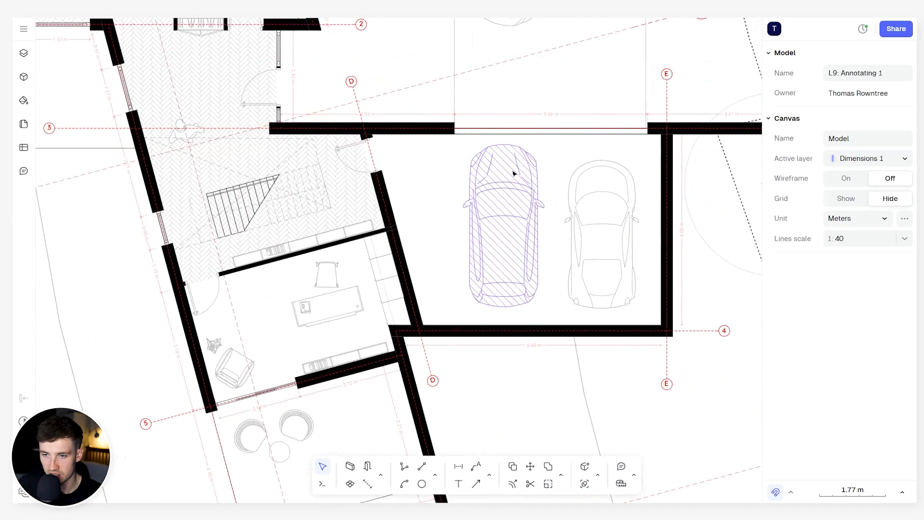
scroll(530, 192, down, 4)
middle_drag(354, 364, 421, 331)
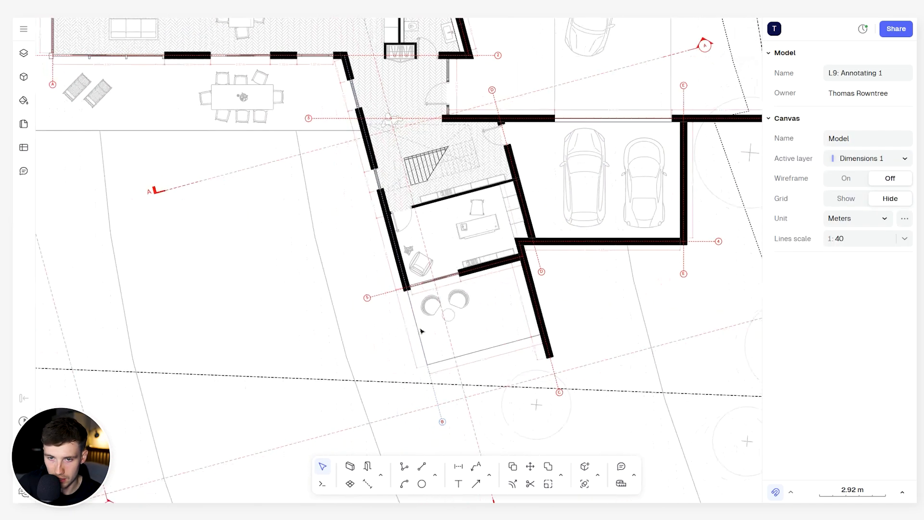
scroll(414, 332, down, 7)
middle_drag(404, 370, 446, 197)
middle_drag(442, 425, 464, 237)
scroll(443, 255, up, 7)
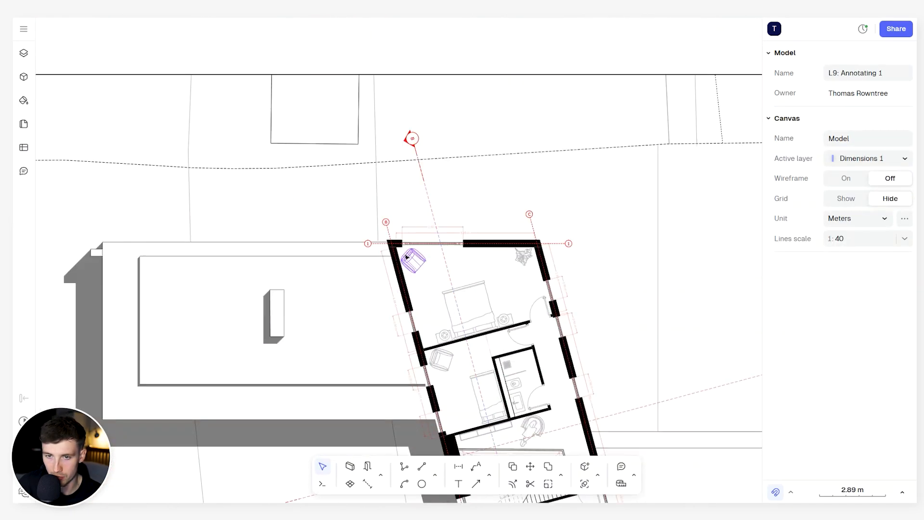
scroll(407, 257, up, 3)
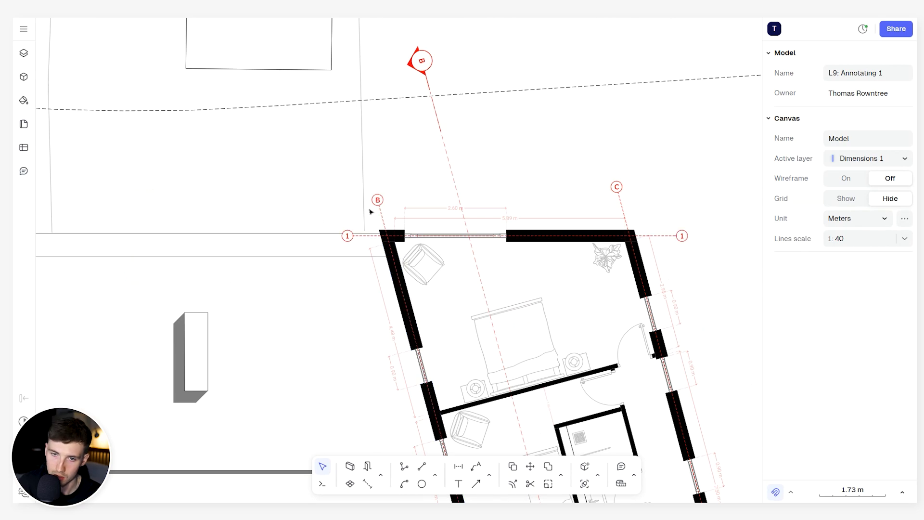
scroll(380, 220, down, 4)
middle_drag(385, 221, 351, 104)
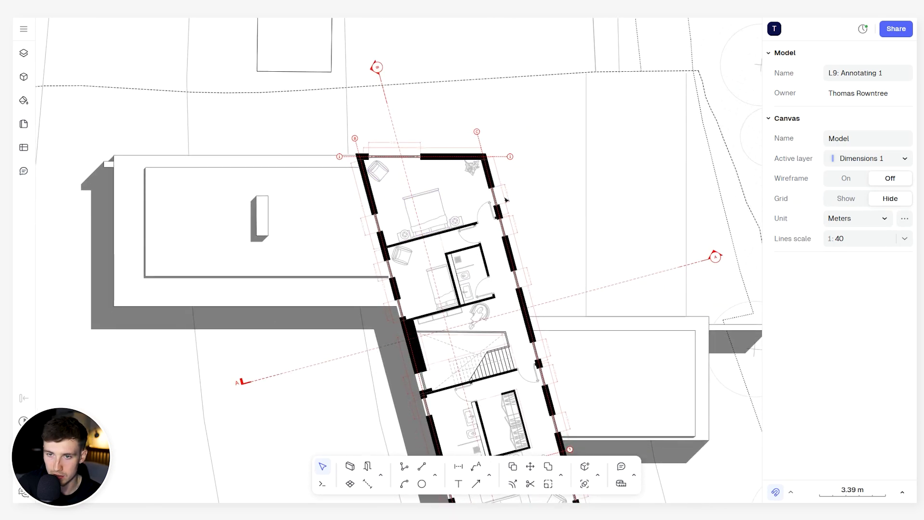
scroll(551, 234, down, 2)
middle_drag(542, 213, 492, 161)
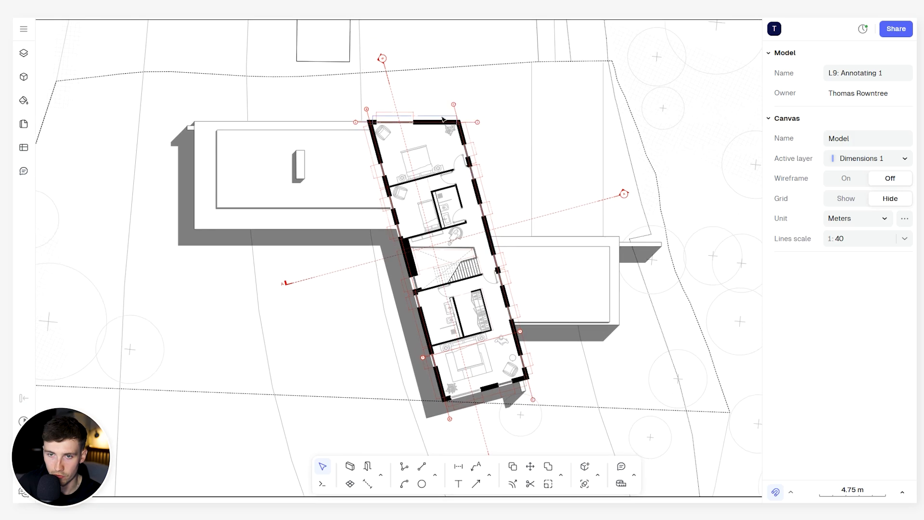
scroll(442, 119, up, 3)
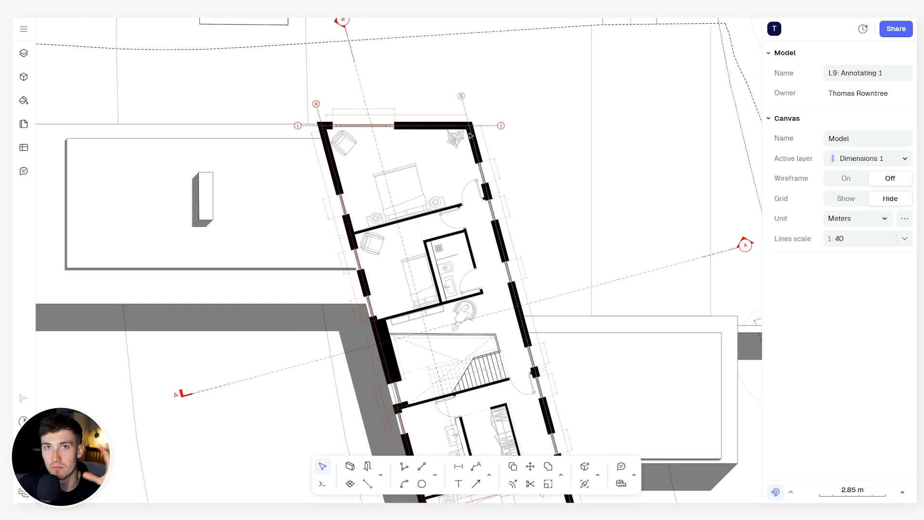
scroll(471, 137, up, 1)
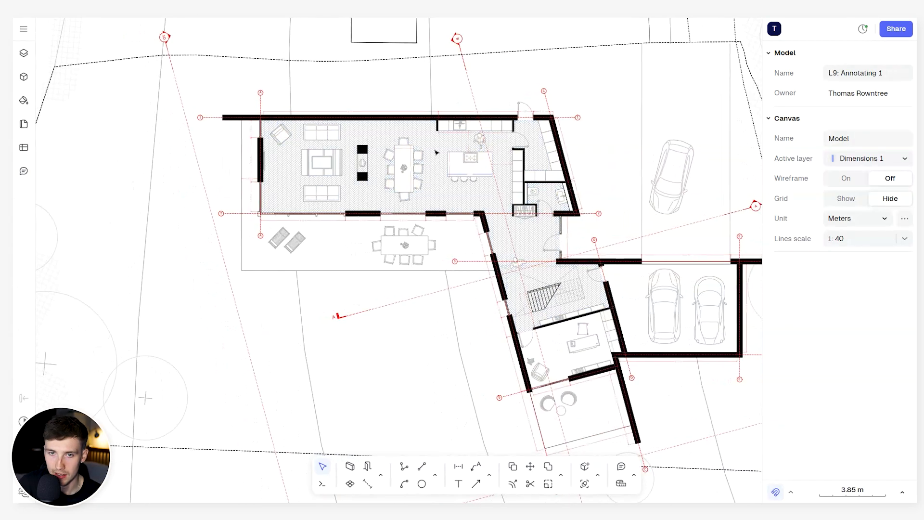
Examine the grid lines and tags along the living area and across the whole ground floor plan.
middle_drag(374, 119, 465, 147)
scroll(317, 126, up, 5)
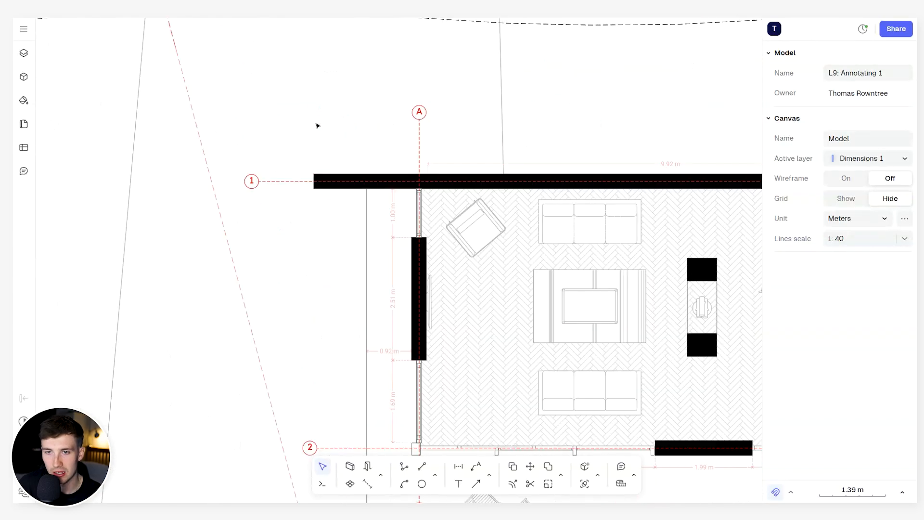
middle_drag(338, 134, 437, 161)
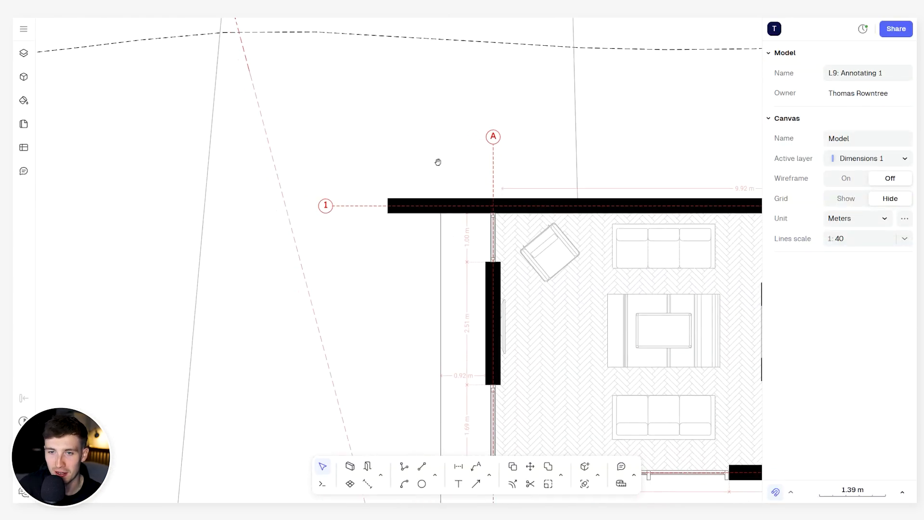
scroll(380, 188, down, 7)
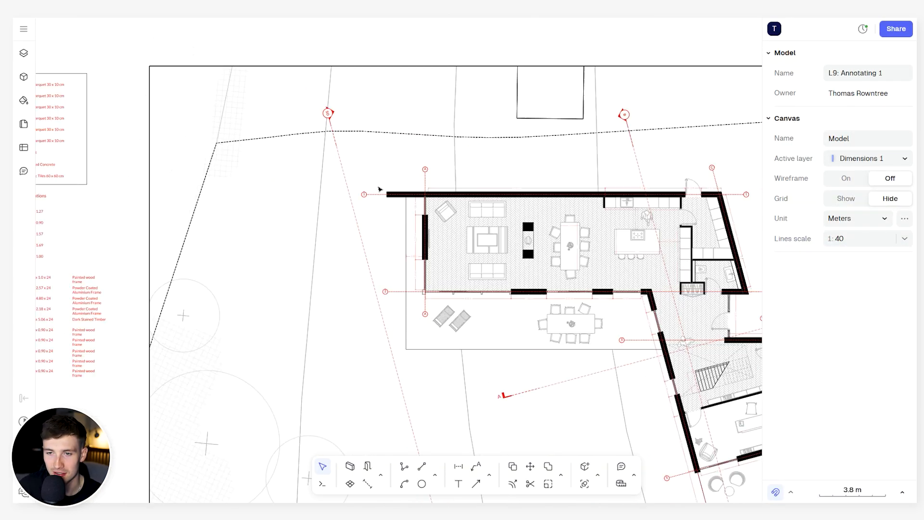
middle_drag(619, 160, 577, 162)
scroll(577, 162, up, 5)
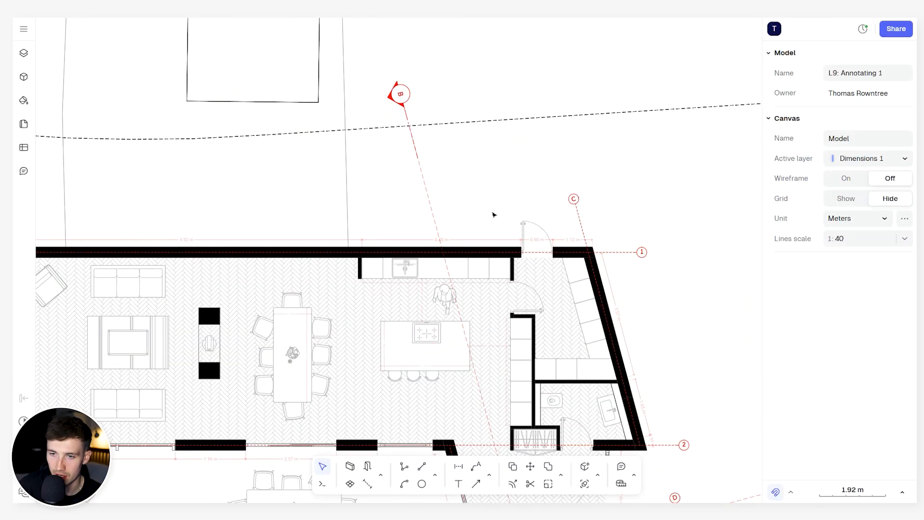
scroll(493, 212, down, 5)
scroll(495, 234, down, 2)
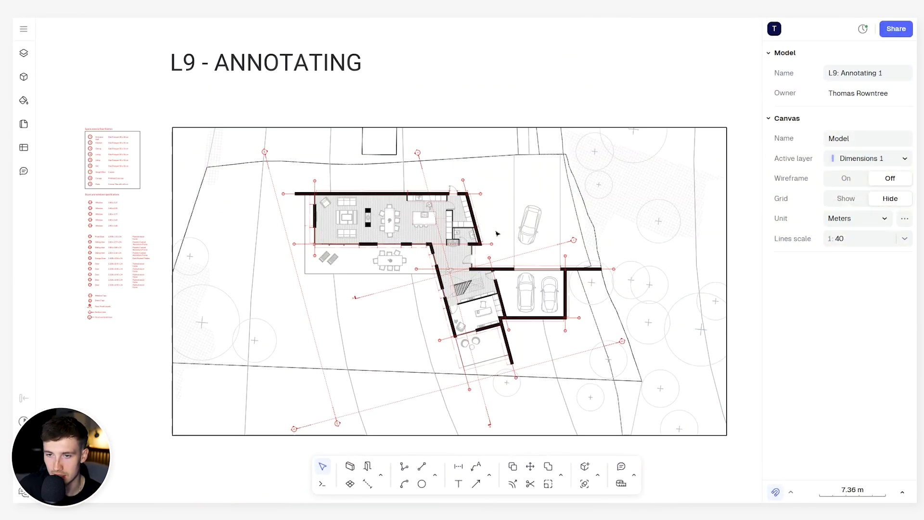
scroll(500, 233, up, 5)
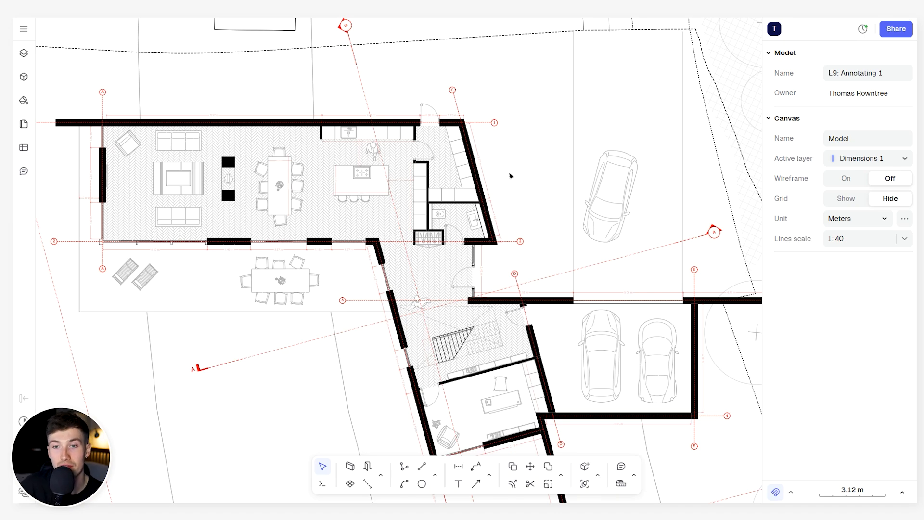
scroll(511, 176, down, 2)
scroll(361, 179, up, 3)
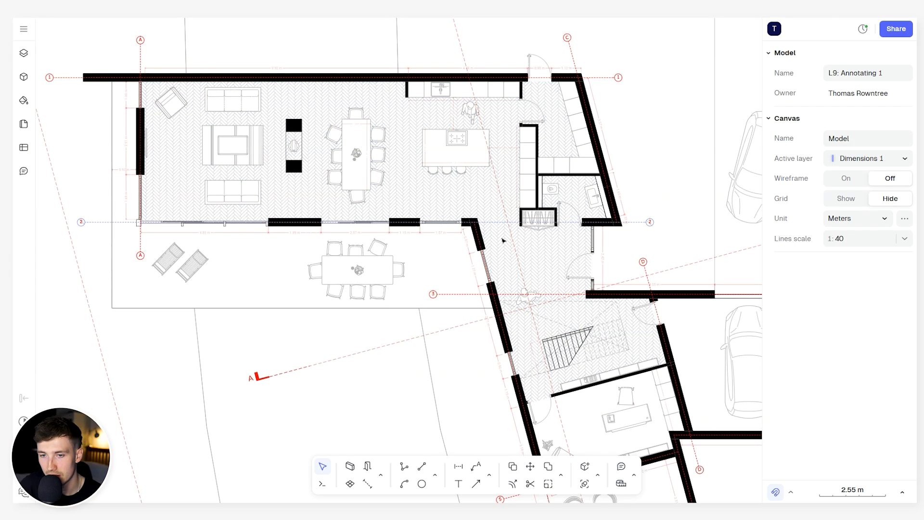
scroll(503, 240, left, 3)
scroll(503, 240, down, 1)
scroll(417, 253, down, 3)
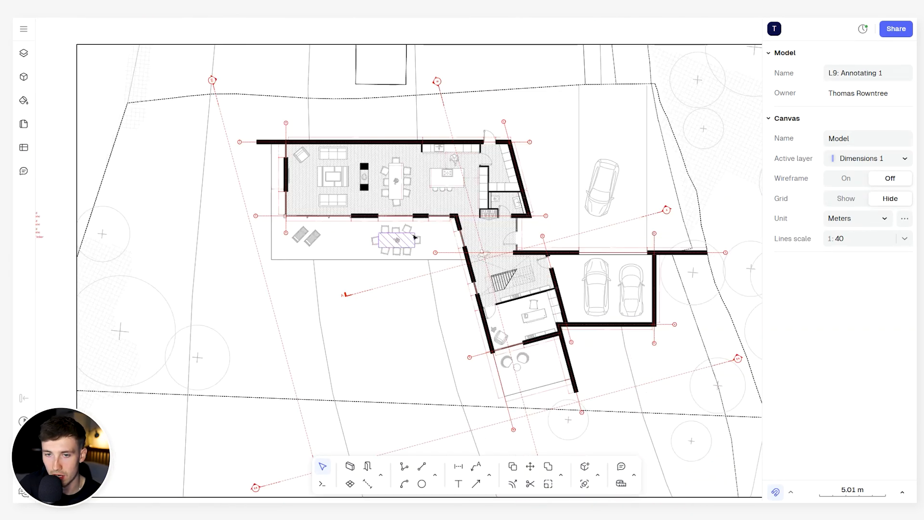
scroll(580, 96, up, 4)
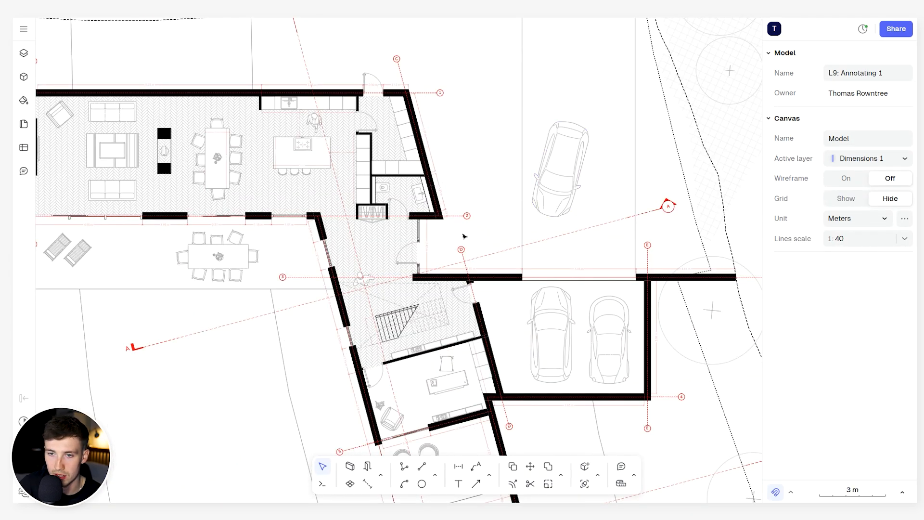
scroll(544, 178, down, 2)
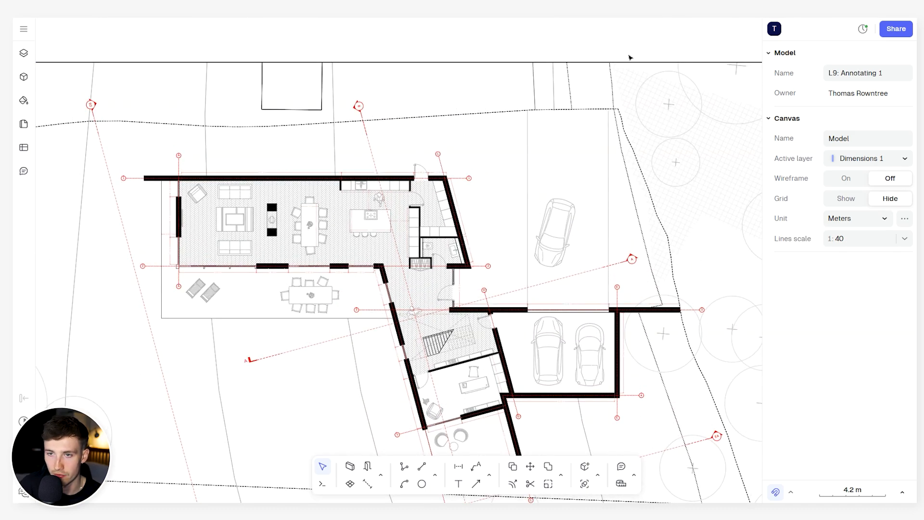
scroll(549, 204, down, 4)
scroll(550, 203, left, 2)
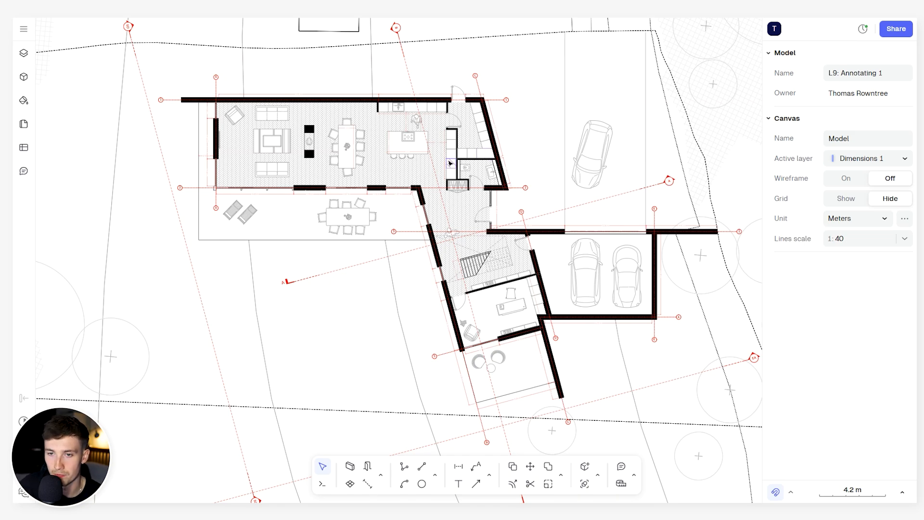
Copy the floor finish level symbol together with its +0.15 text from the annotation key.
scroll(372, 282, down, 3)
middle_drag(372, 282, 626, 239)
scroll(439, 265, down, 3)
scroll(377, 261, up, 10)
scroll(408, 232, up, 4)
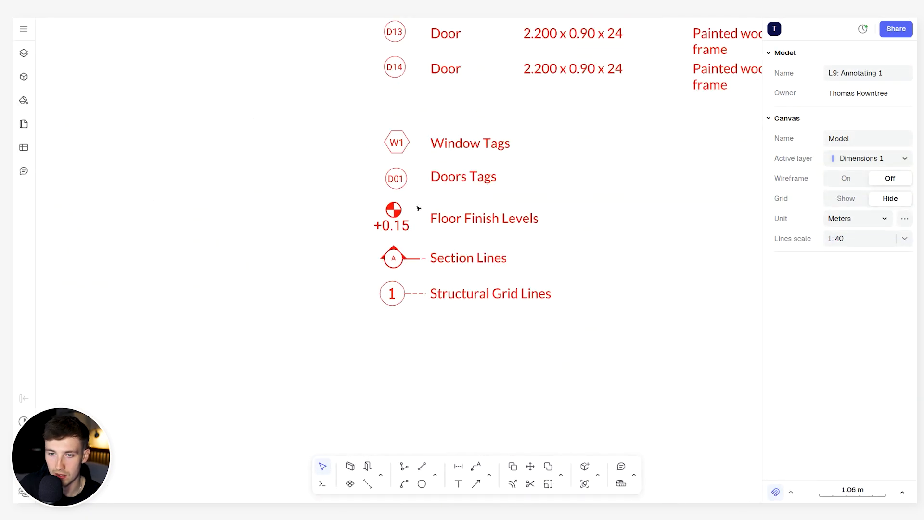
click(397, 210)
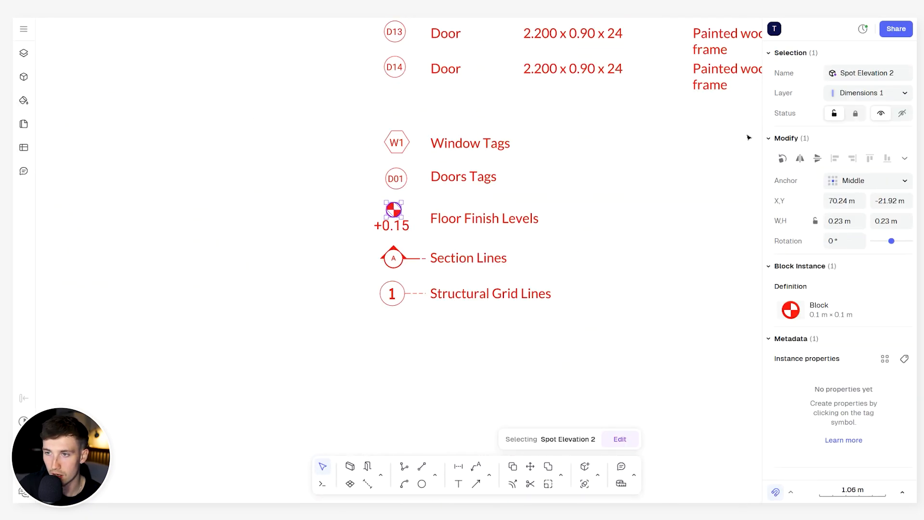
scroll(451, 221, up, 1)
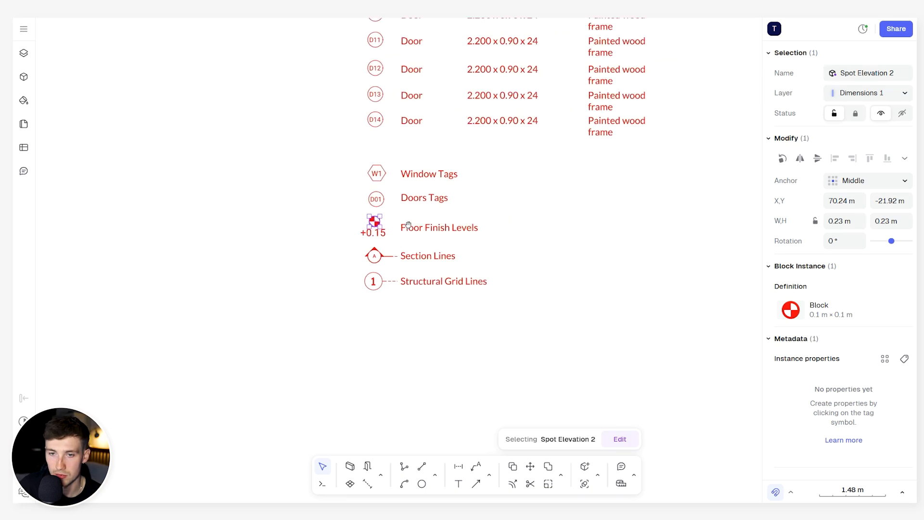
click(388, 224)
click(340, 238)
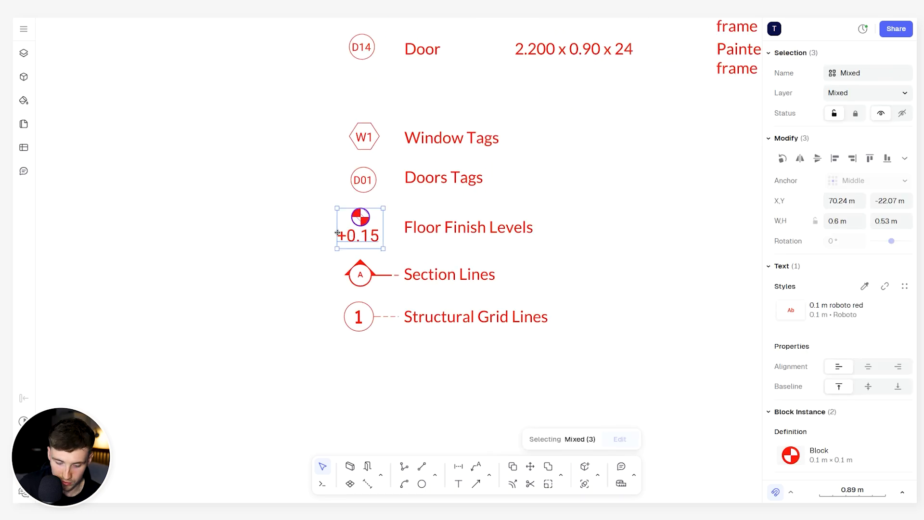
Paste the floor finish level symbol into the ground floor hall, between the wardrobe and the entrance door.
scroll(340, 237, down, 3)
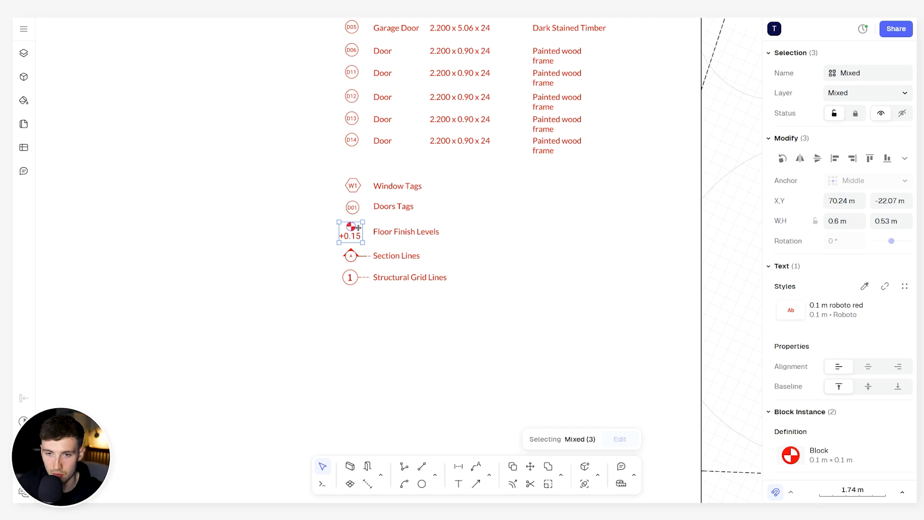
scroll(358, 227, down, 3)
middle_drag(534, 237, 316, 239)
scroll(695, 228, down, 5)
middle_drag(706, 204, 381, 236)
scroll(450, 210, up, 7)
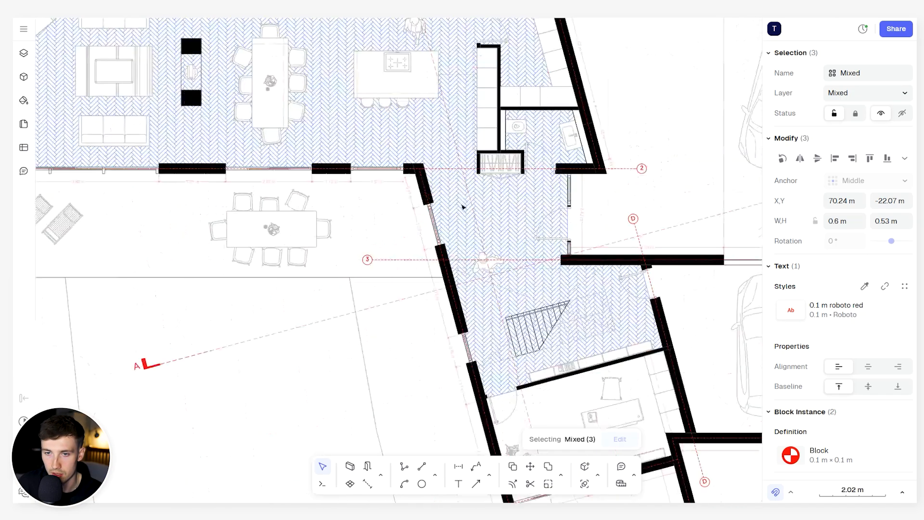
scroll(462, 205, up, 3)
key(ctrl+v)
drag(396, 253, 546, 228)
Scale down the hall's level symbol and text until the round marker is about 0.09 m wide.
scroll(549, 231, up, 6)
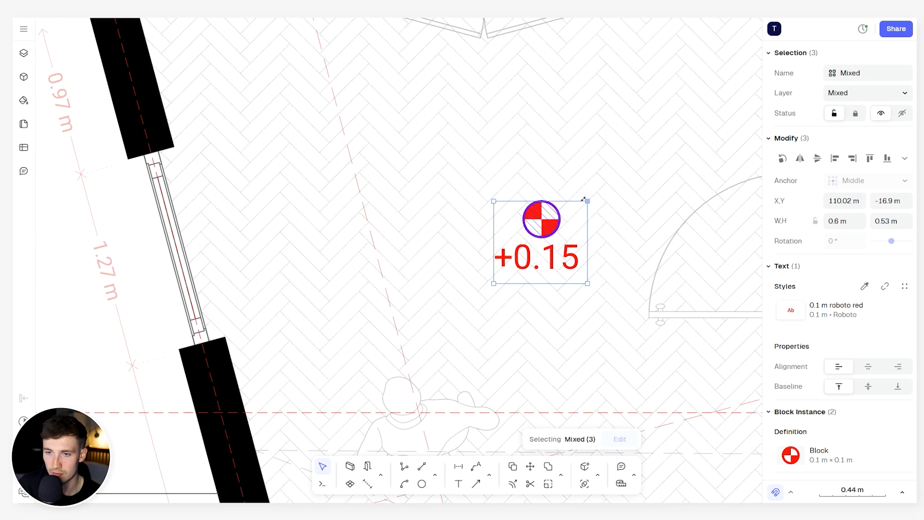
drag(586, 201, 553, 226)
key(Escape)
click(549, 273)
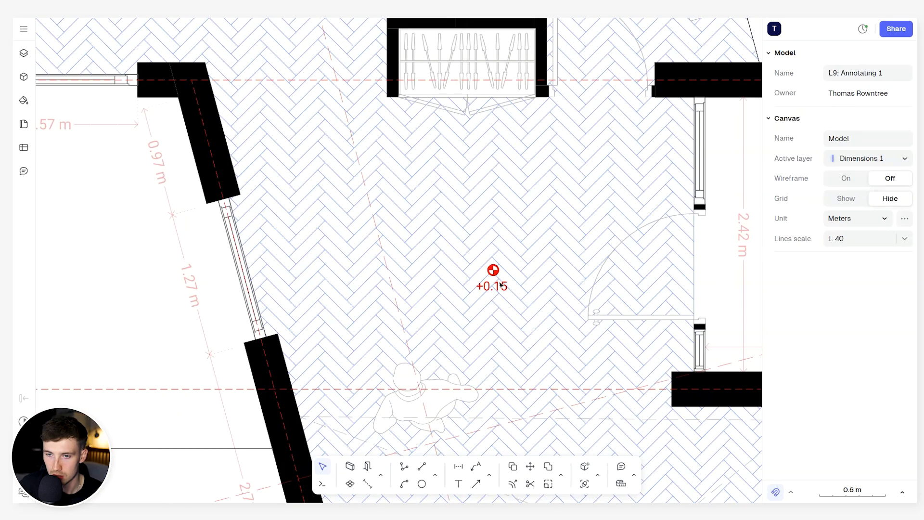
scroll(499, 283, up, 6)
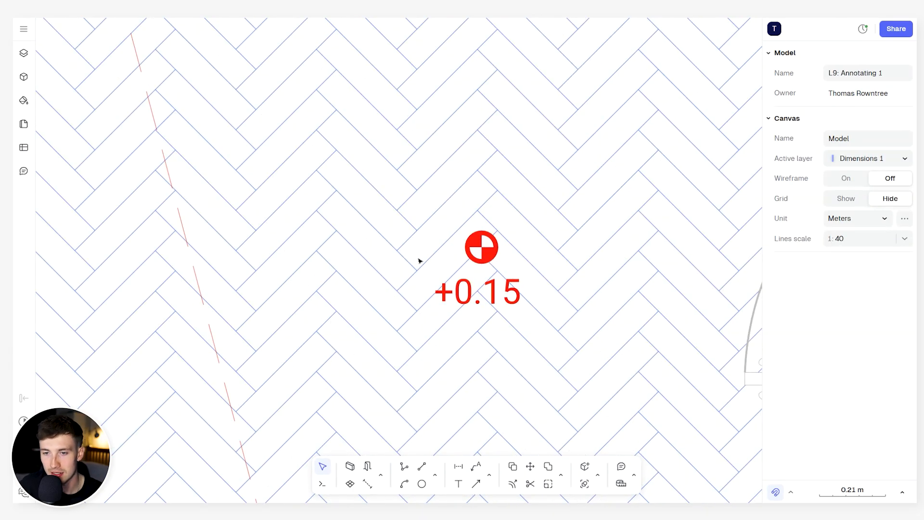
scroll(421, 260, down, 6)
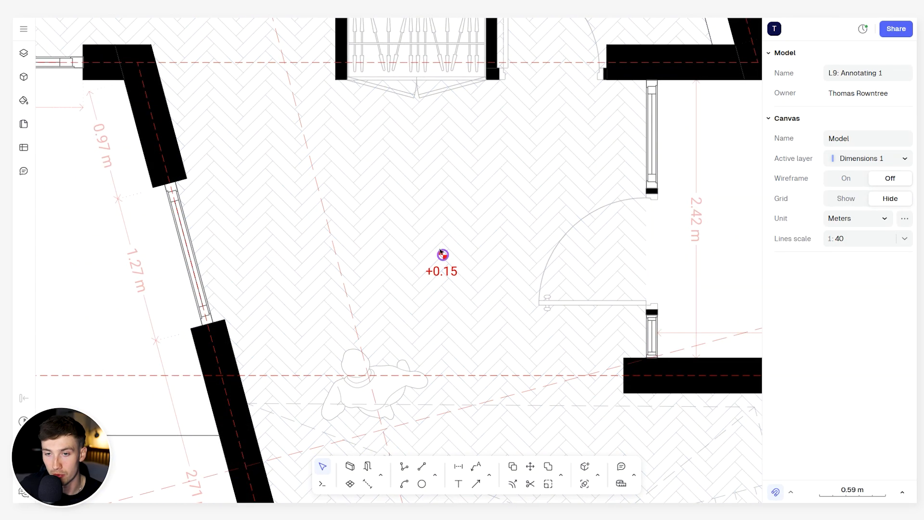
scroll(405, 206, down, 2)
middle_drag(404, 205, 416, 220)
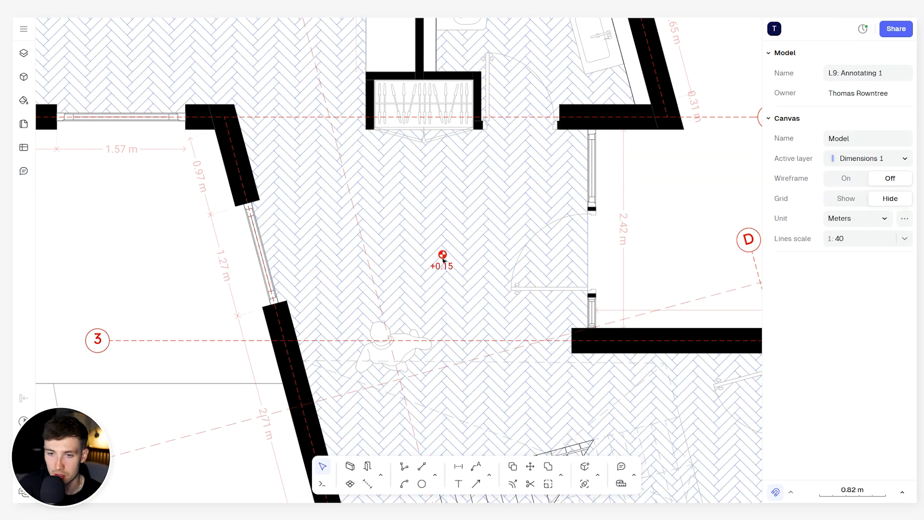
Copy the hall's level marker and its +0.15 text to the outdoor area just outside the entrance door.
click(444, 266)
click(443, 269)
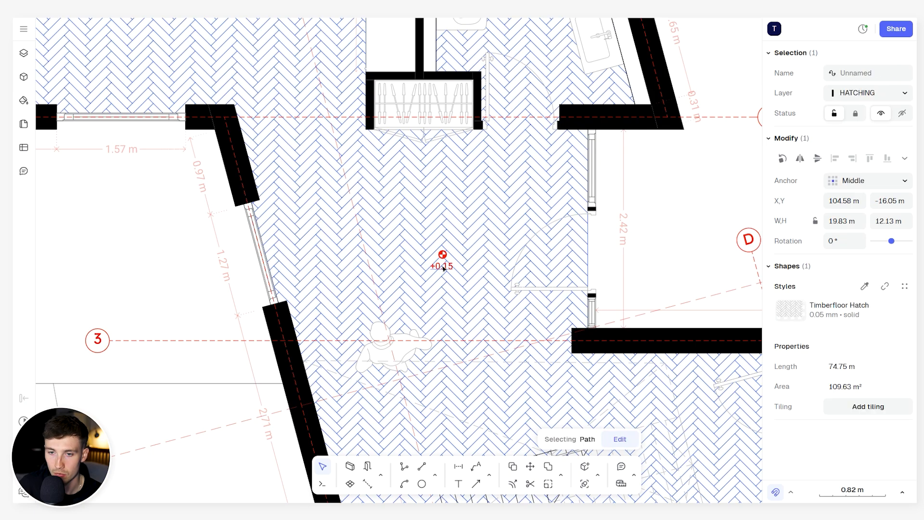
click(442, 265)
click(442, 255)
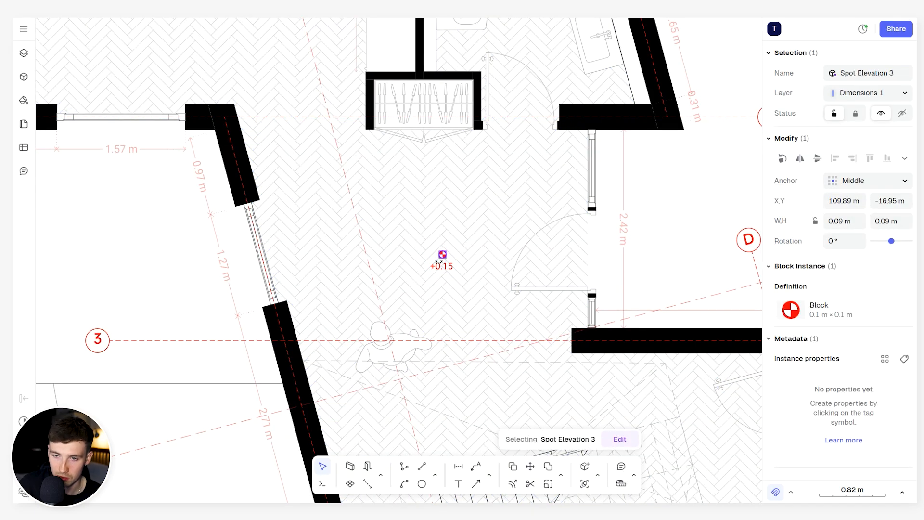
scroll(440, 263, up, 5)
shift+click(413, 268)
scroll(412, 268, down, 4)
alt+drag(414, 267, 745, 212)
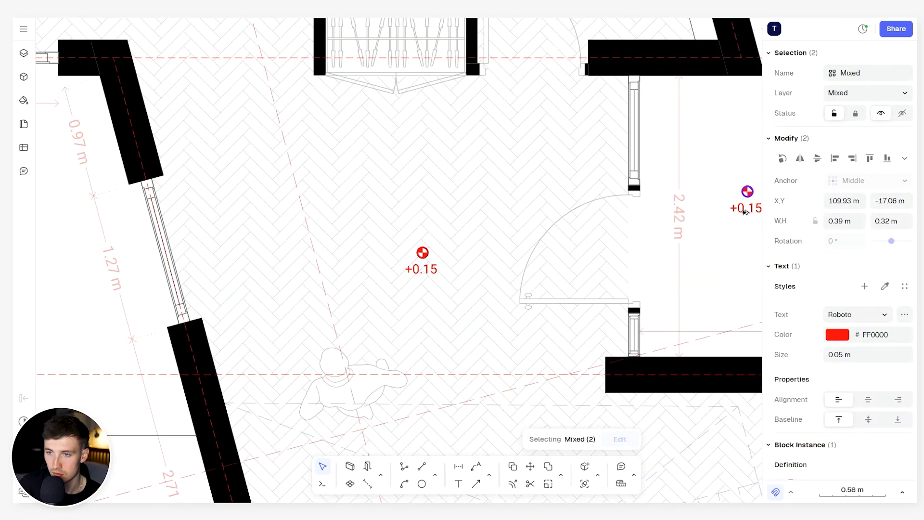
scroll(745, 212, down, 4)
middle_drag(745, 212, 274, 229)
middle_drag(321, 261, 429, 266)
scroll(399, 250, up, 3)
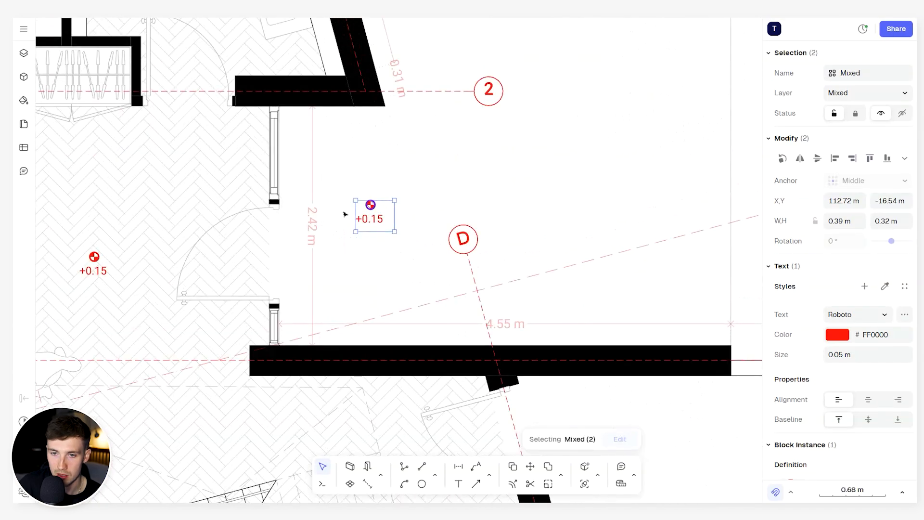
Shift the level marker outside the entrance door slightly away from the house and change its text to +0.00.
drag(366, 219, 404, 194)
key(Escape)
double_click(412, 196)
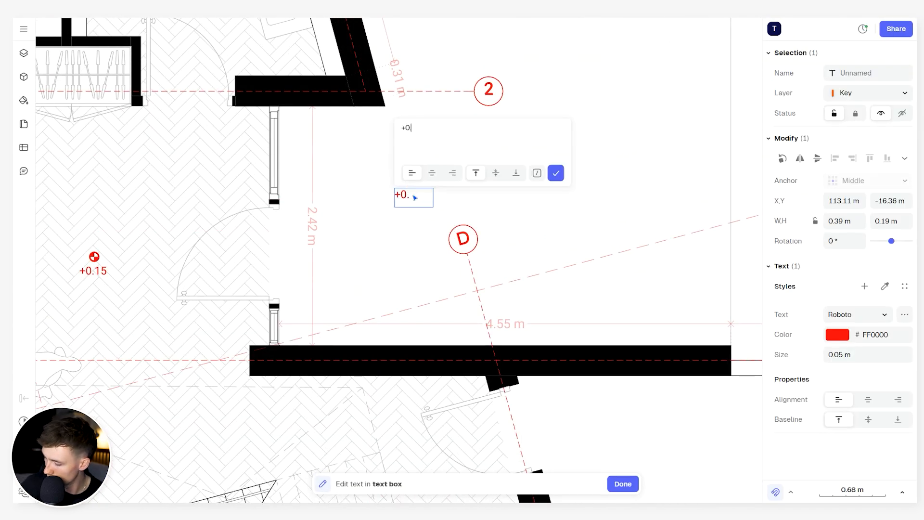
key(Escape)
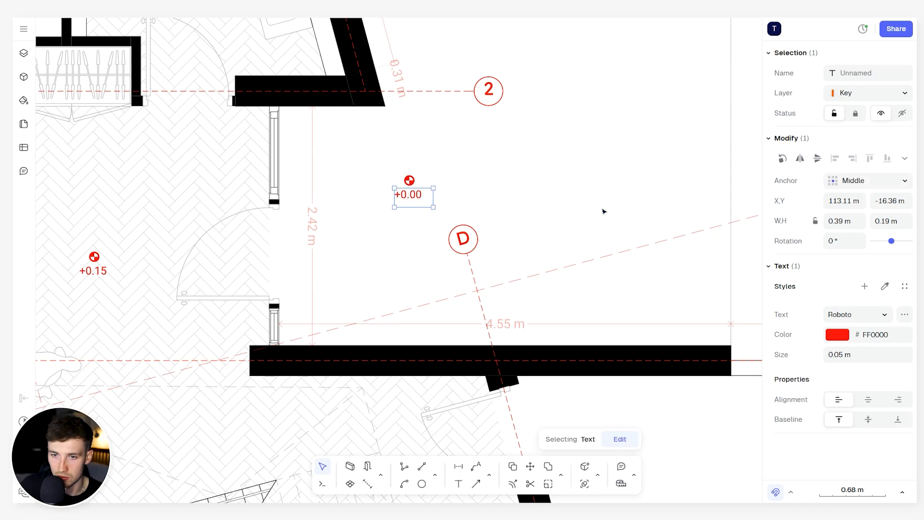
Copy the +0.00 level marker with its text to the small terrace beside the two round chairs outside the office.
scroll(408, 180, up, 3)
shift+click(409, 180)
scroll(410, 175, down, 5)
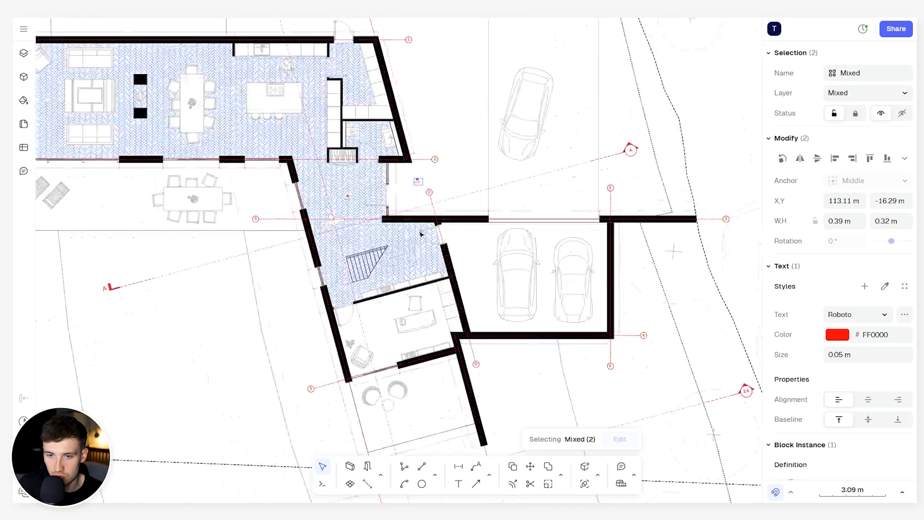
scroll(481, 322, up, 5)
key(ctrl+x)
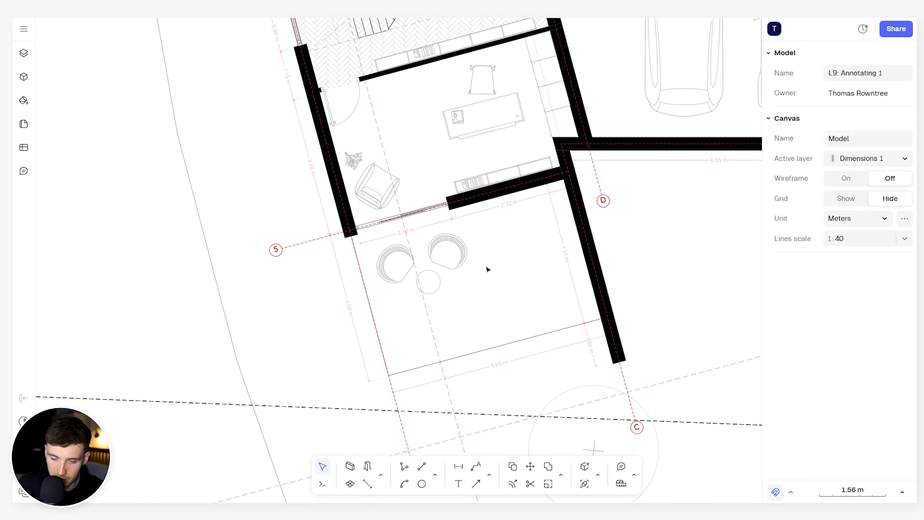
key(ctrl+v)
scroll(390, 287, up, 5)
drag(405, 199, 695, 277)
Paste the +0.00 level marker on the large terrace, between the sun loungers and the outdoor dining table.
scroll(601, 307, down, 5)
scroll(601, 307, up, 3)
scroll(483, 251, up, 3)
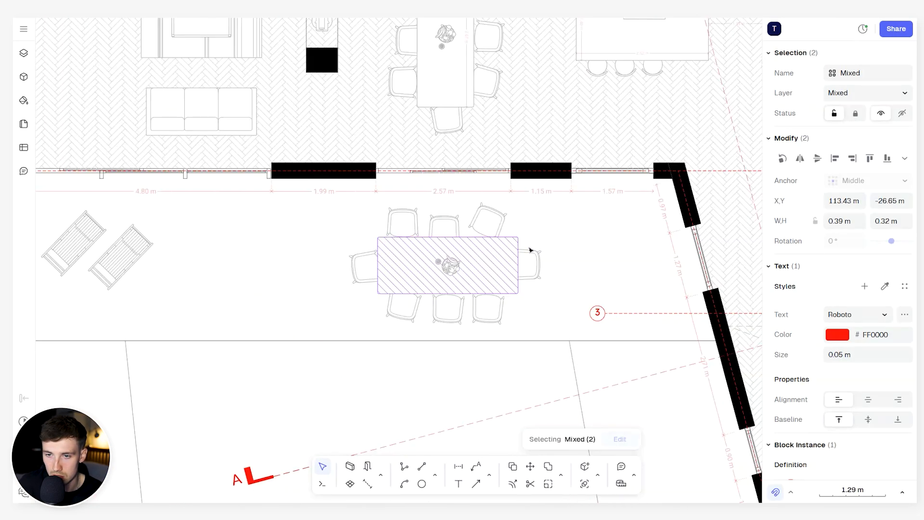
key(ctrl+x)
key(ctrl+v)
scroll(389, 259, up, 5)
drag(389, 259, 236, 258)
scroll(317, 264, down, 4)
middle_drag(308, 262, 587, 255)
mouse_move(565, 252)
mouse_down()
mouse_move(418, 249)
mouse_move(384, 263)
mouse_up()
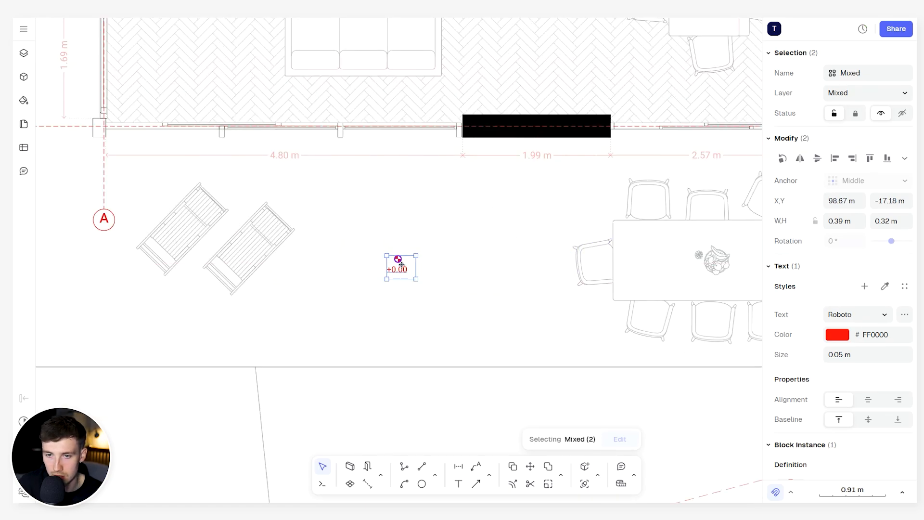
click(409, 284)
Paste the +0.00 level marker into the garage, between the two parked cars.
scroll(400, 270, down, 6)
mouse_move(457, 253)
middle_down()
mouse_move(431, 260)
mouse_move(304, 231)
mouse_move(237, 193)
middle_up()
scroll(607, 302, up, 5)
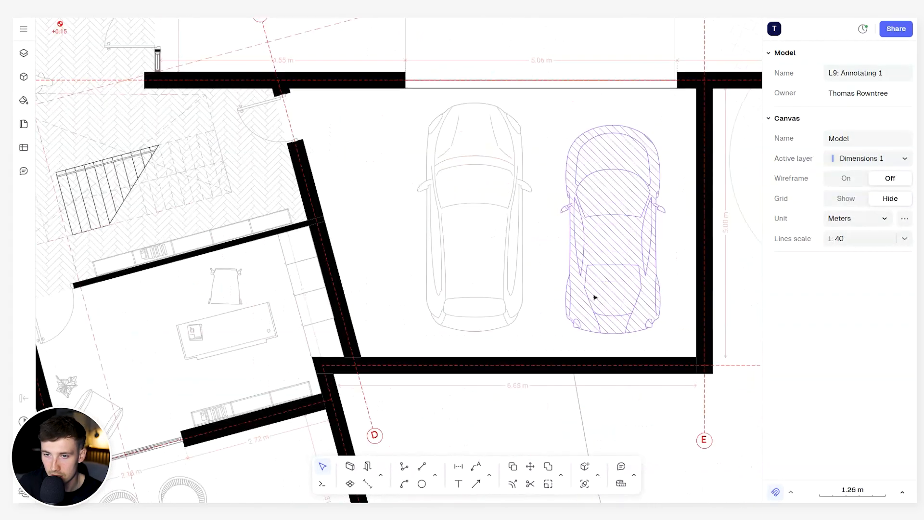
key(ctrl+v)
mouse_move(389, 260)
mouse_down()
mouse_move(527, 247)
mouse_move(541, 234)
mouse_up()
Copy the garage's +0.00 level marker to the far end of the driveway, just inside the dashed site boundary.
key(ctrl+d)
scroll(530, 207, down, 4)
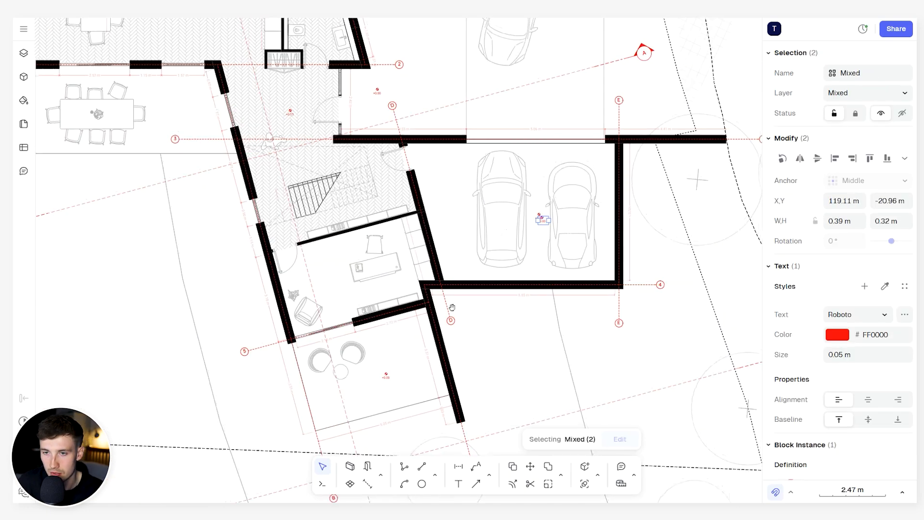
middle_drag(547, 205, 415, 406)
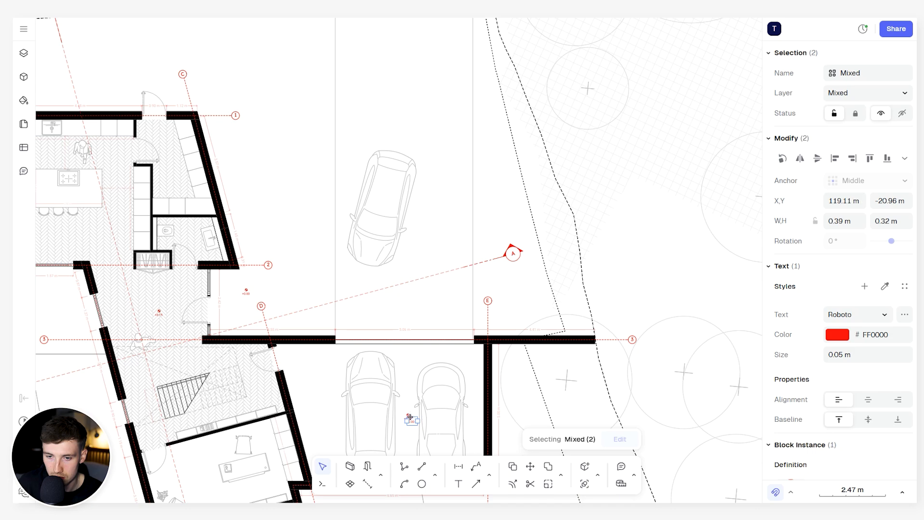
drag(427, 227, 446, 45)
middle_drag(446, 46, 499, 270)
scroll(499, 270, up, 3)
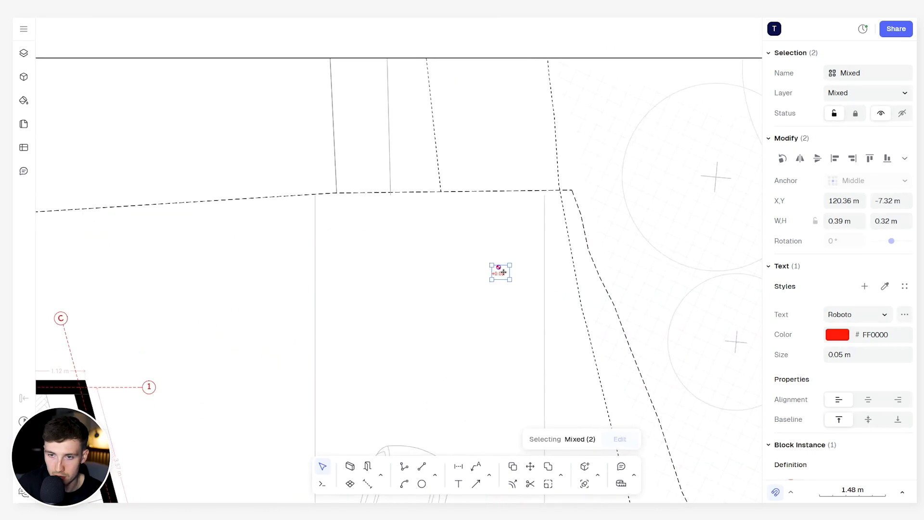
drag(498, 271, 505, 218)
scroll(505, 218, up, 5)
key(Escape)
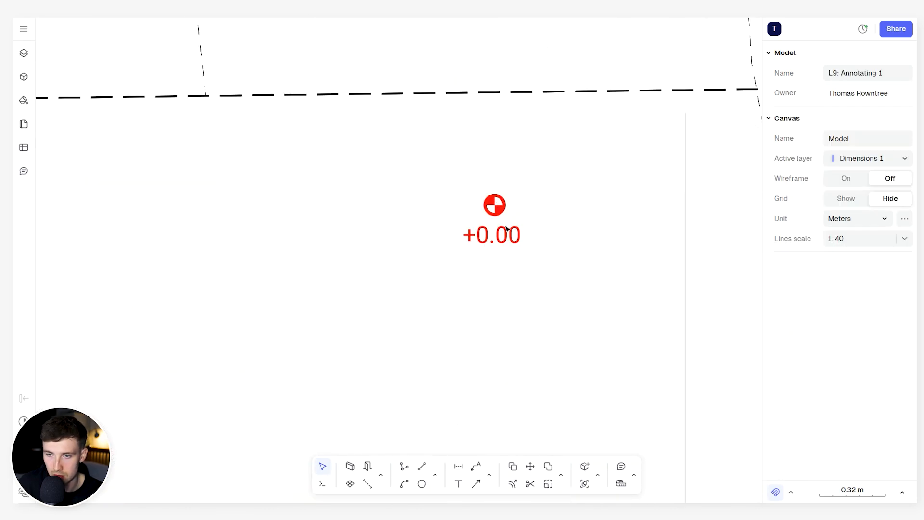
Change the driveway marker's level text to +1.2.
double_click(505, 228)
click(477, 162)
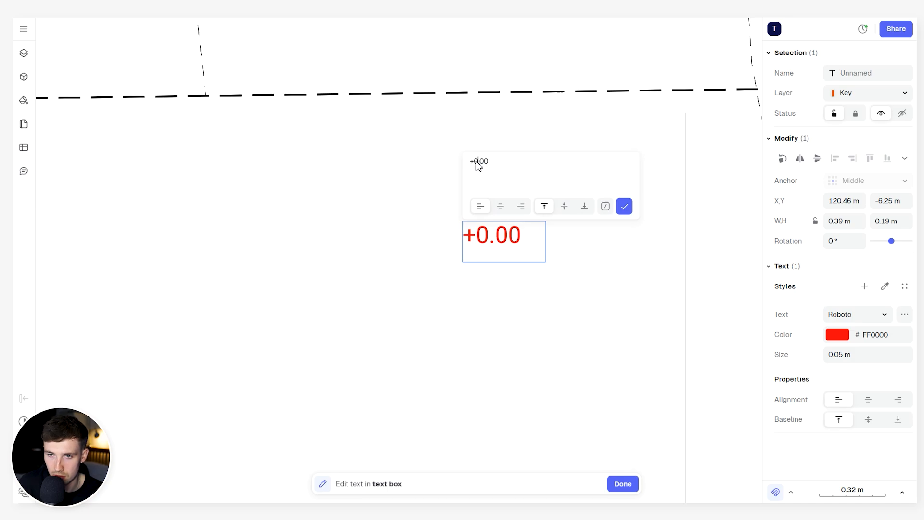
double_click(479, 161)
text(1.2)
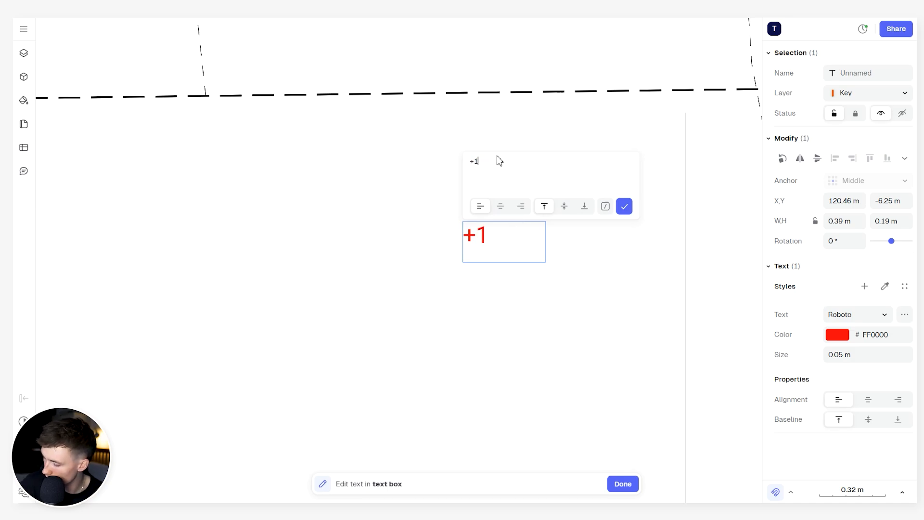
click(343, 192)
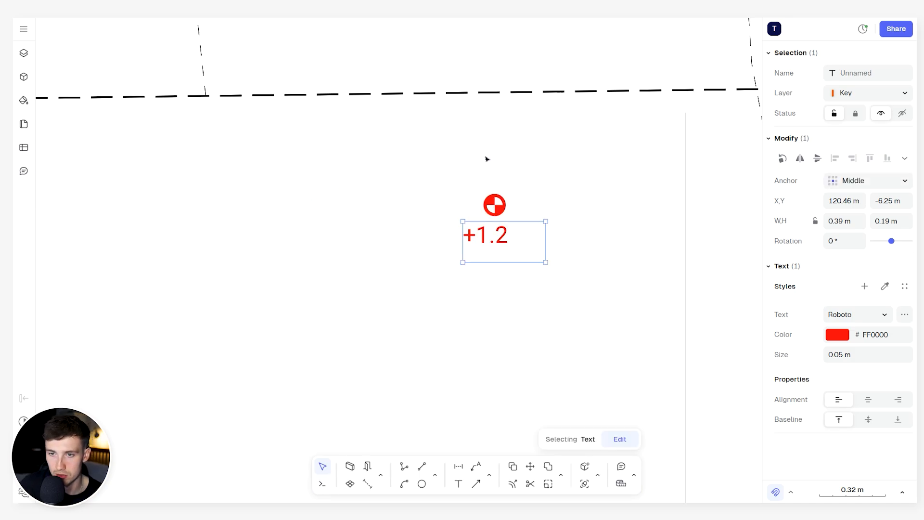
click(520, 170)
Place a copy of the +0.15 level marker on the upper floor landing, between the armchair and the staircase opening.
scroll(523, 163, down, 6)
scroll(489, 226, down, 3)
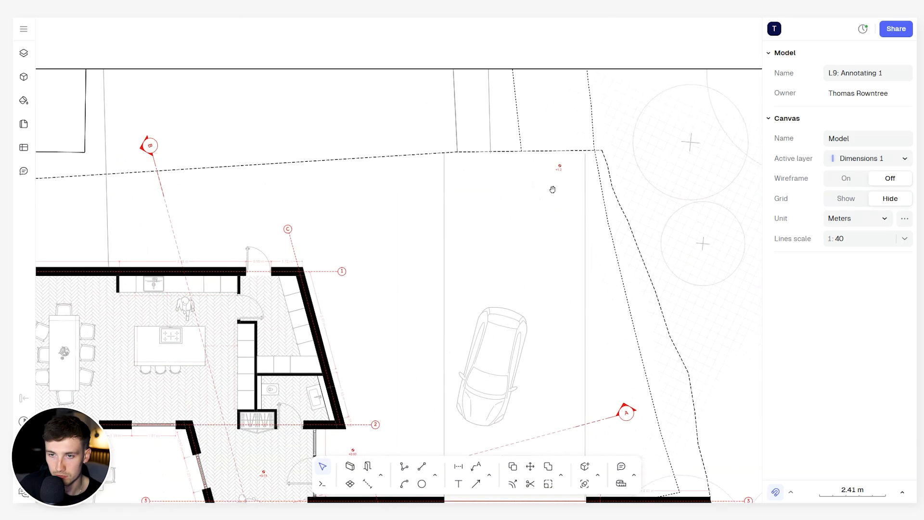
scroll(567, 223, down, 3)
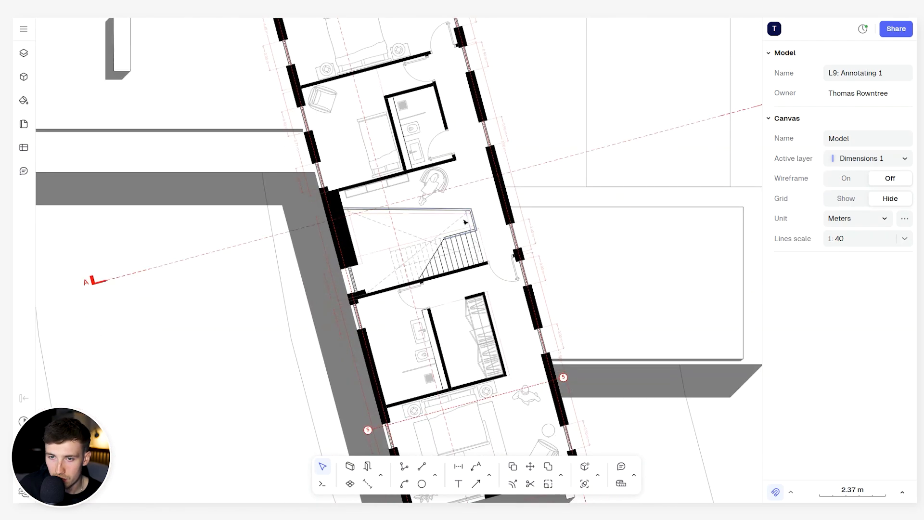
scroll(450, 190, up, 2)
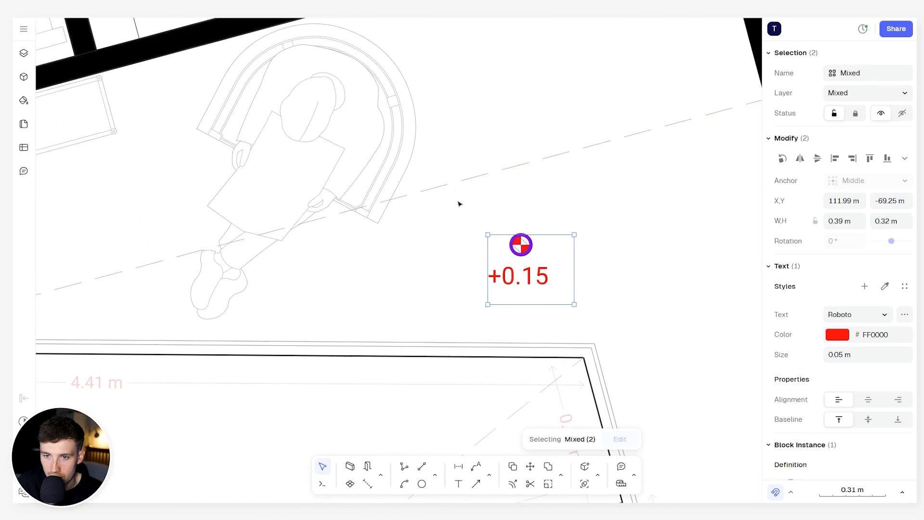
click(458, 202)
Dimension the height from the ground floor level to the upper floor level beside the stairs in Section A-A.
scroll(441, 185, down, 3)
scroll(442, 184, down, 10)
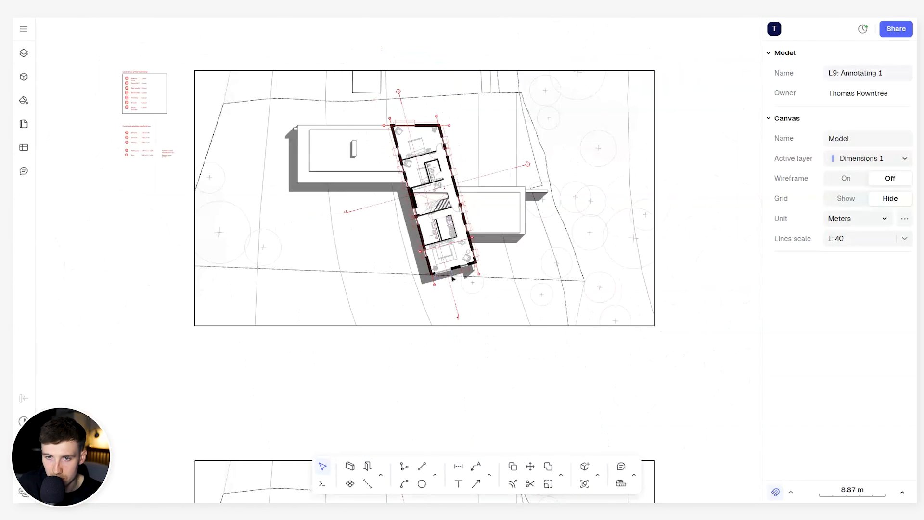
middle_drag(452, 413, 457, 60)
middle_drag(459, 412, 459, 47)
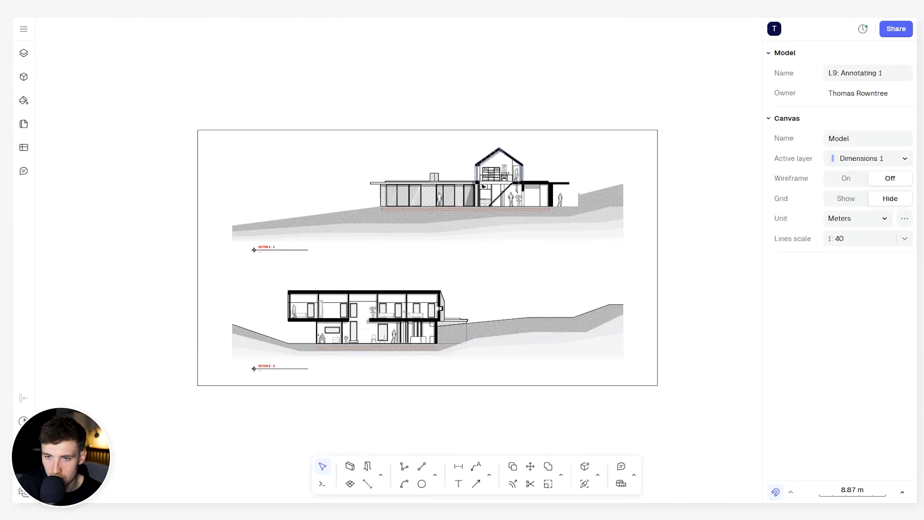
scroll(501, 183, up, 10)
scroll(441, 248, down, 3)
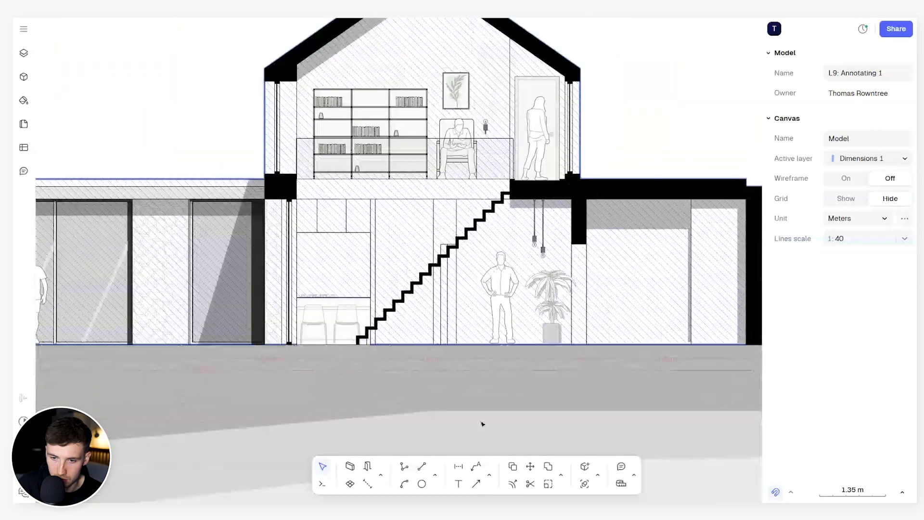
click(458, 466)
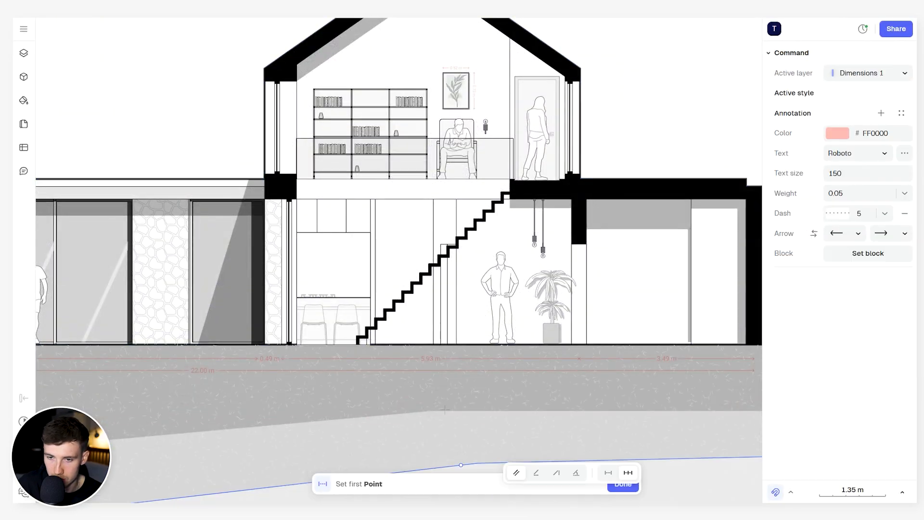
click(433, 343)
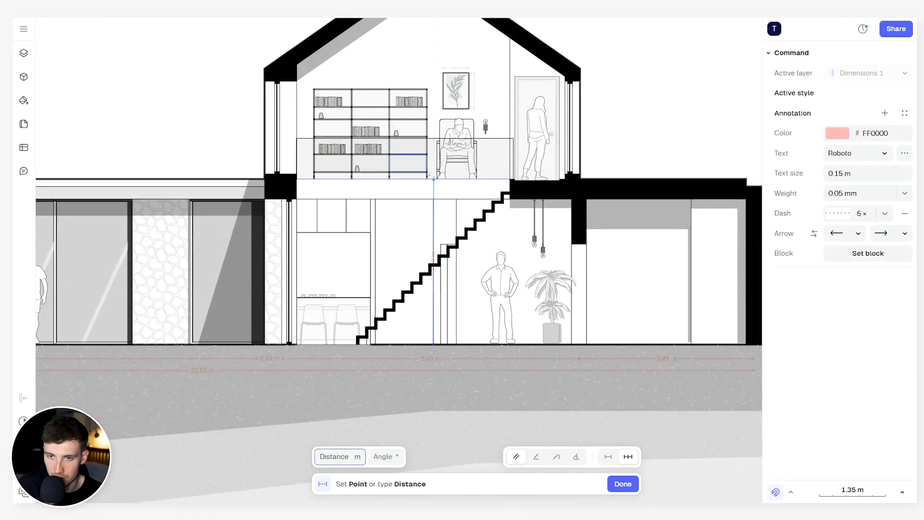
click(433, 179)
click(413, 247)
scroll(410, 247, up, 2)
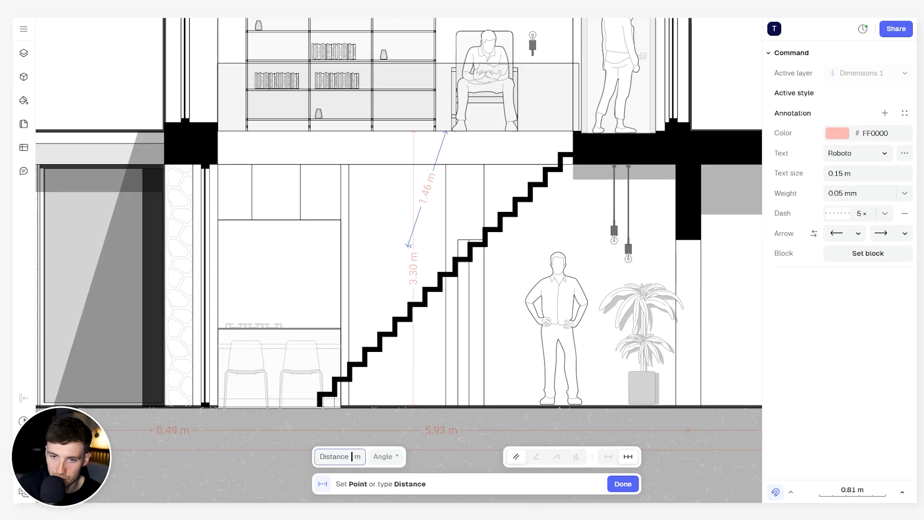
key(Escape)
Change the upper floor landing marker's level text to +3.30.
scroll(413, 247, up, 4)
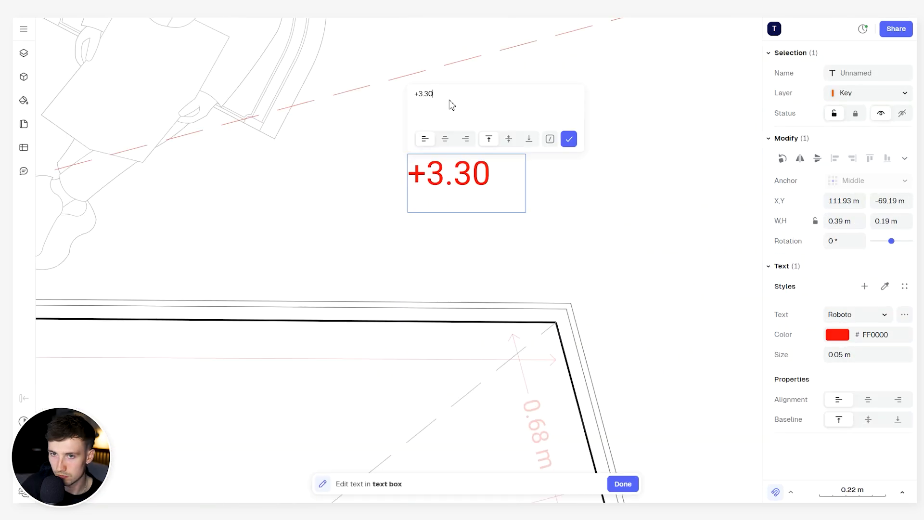
key(Escape)
Draw a horizontal level line about 2.93 m long outward from the upper corner of the flat roof's overhang in Section A-A.
scroll(447, 190, down, 6)
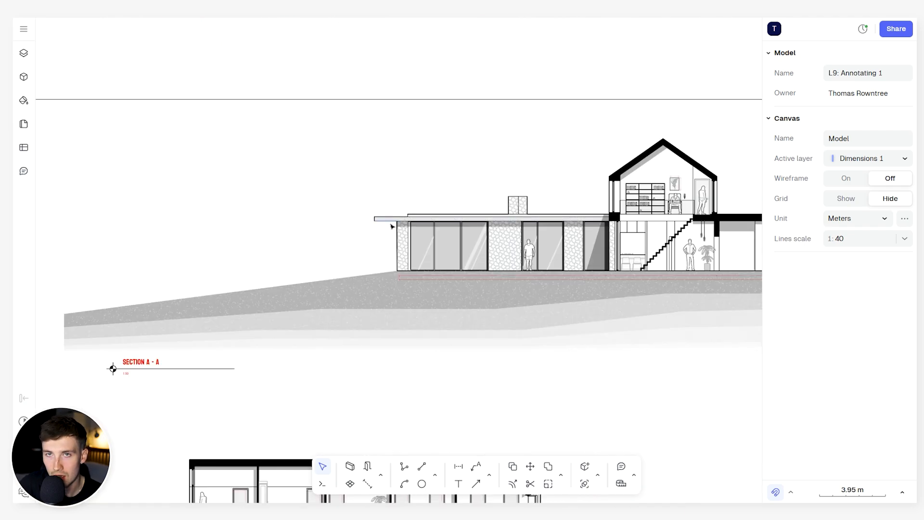
mouse_move(374, 227)
middle_down()
mouse_move(363, 219)
mouse_move(235, 233)
mouse_move(324, 220)
middle_up()
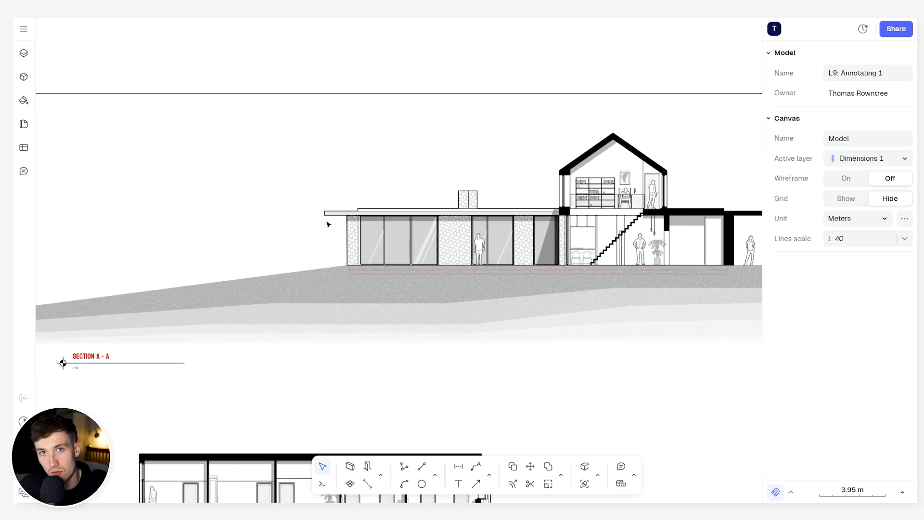
scroll(328, 207, up, 3)
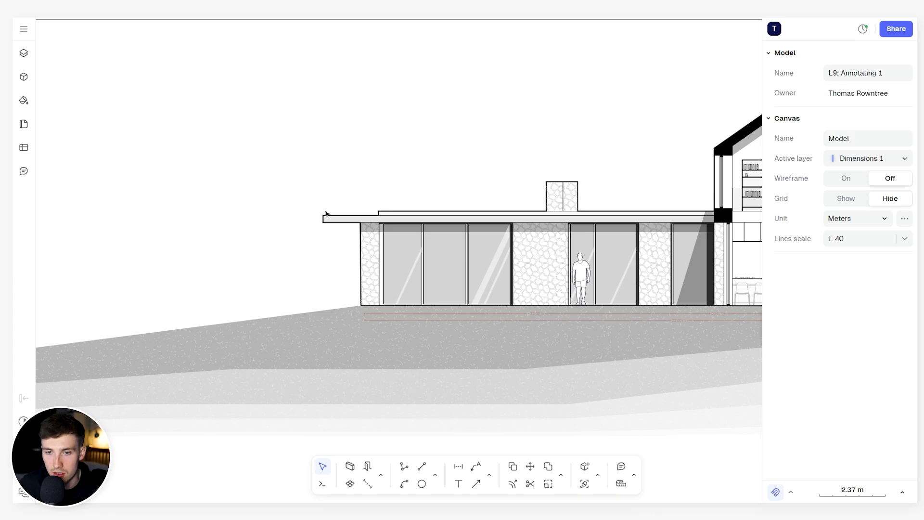
mouse_move(326, 213)
middle_down()
mouse_move(342, 200)
mouse_move(379, 207)
middle_up()
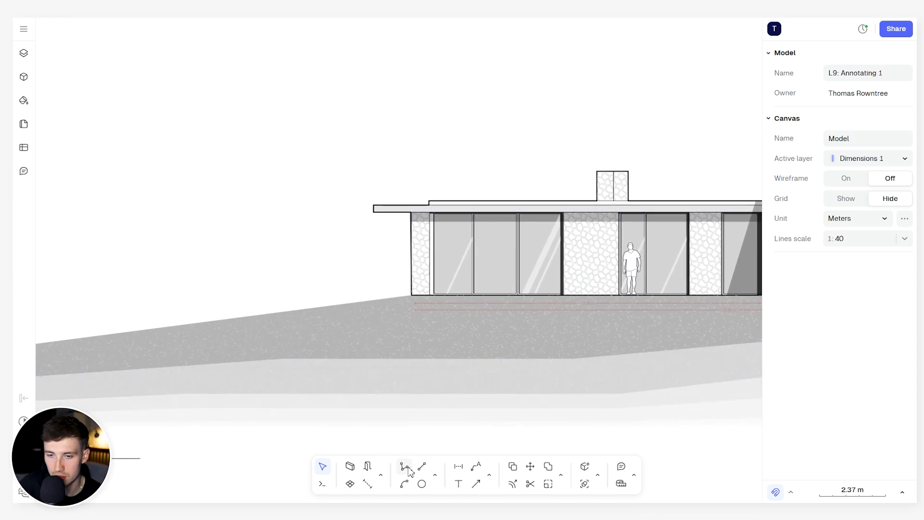
click(404, 466)
click(373, 206)
middle_drag(303, 194, 361, 193)
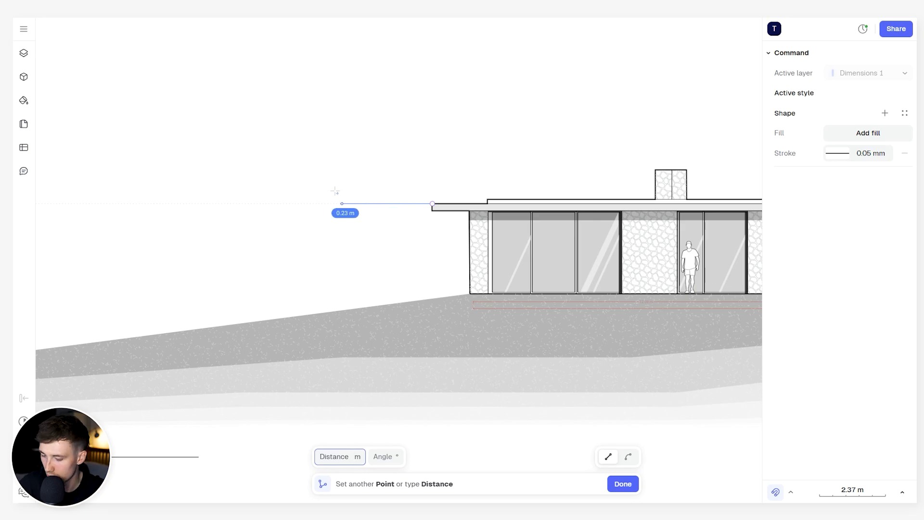
click(349, 205)
key(Return)
scroll(397, 209, up, 3)
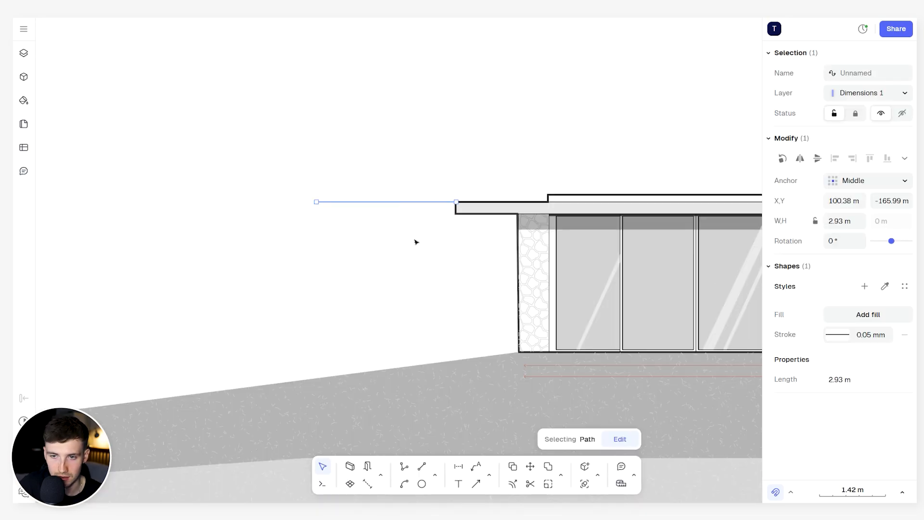
middle_drag(375, 265, 414, 256)
key(Escape)
Paste the +3.30 level marker with its text just above the outer end of the section's level line.
key(ctrl+v)
scroll(385, 259, up, 6)
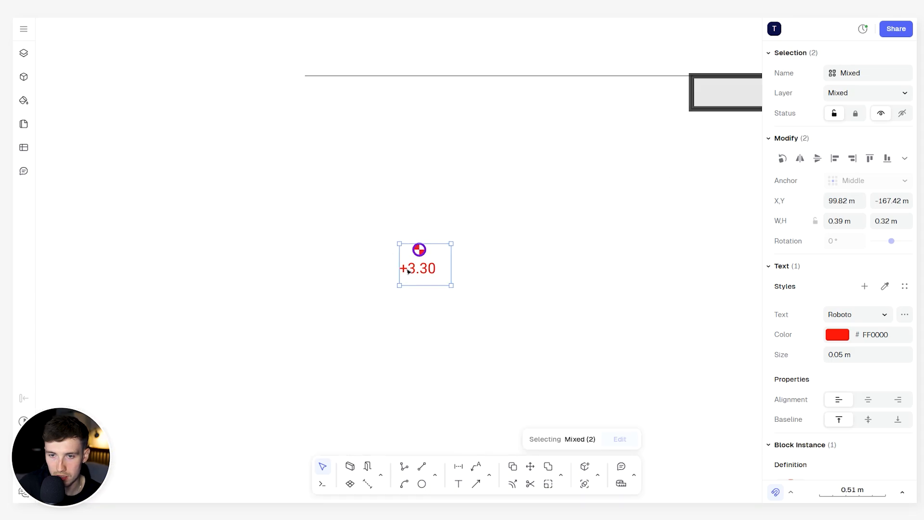
drag(408, 271, 330, 56)
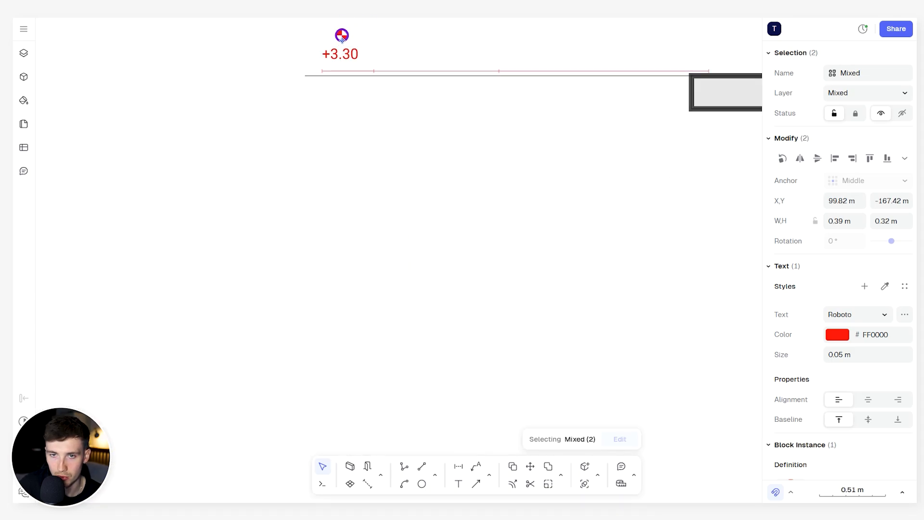
click(430, 203)
Move only the round level symbol onto the outer endpoint of the level line, leaving its +3.30 text above the line.
middle_drag(363, 78, 430, 194)
scroll(403, 162, up, 6)
scroll(437, 138, down, 4)
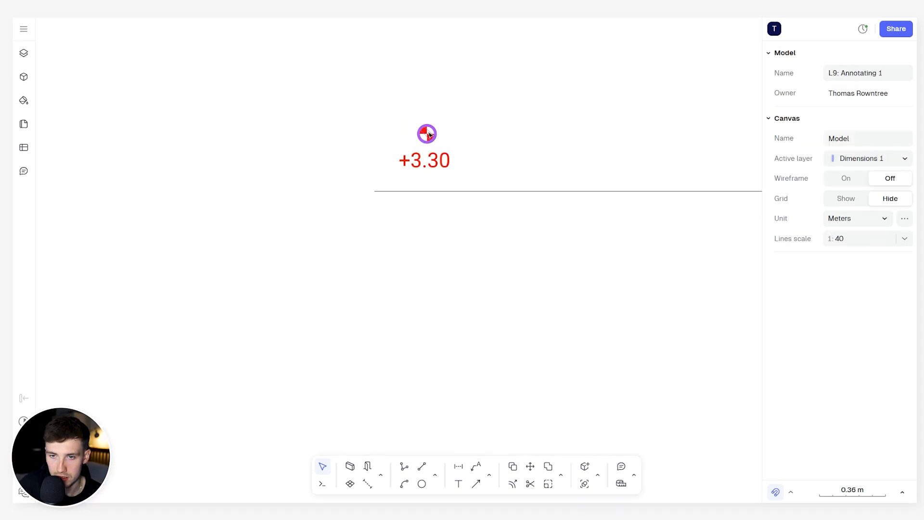
drag(430, 135, 371, 186)
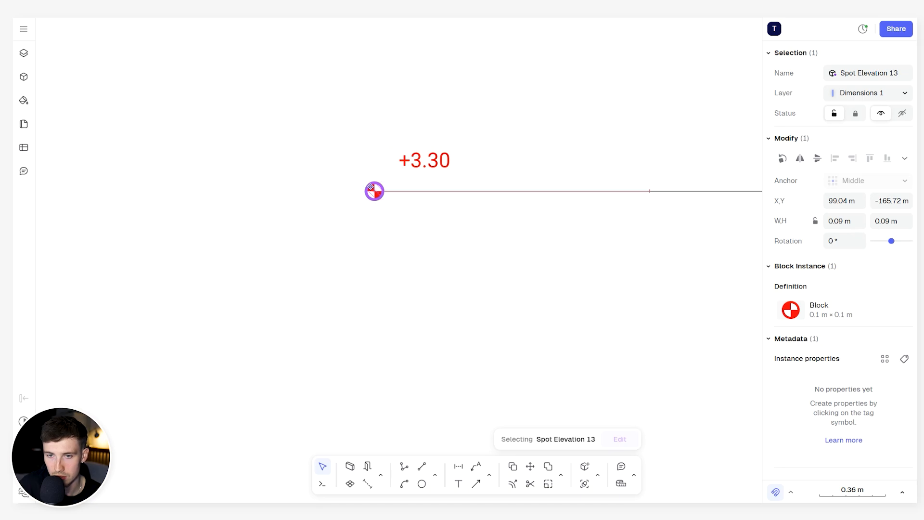
click(356, 189)
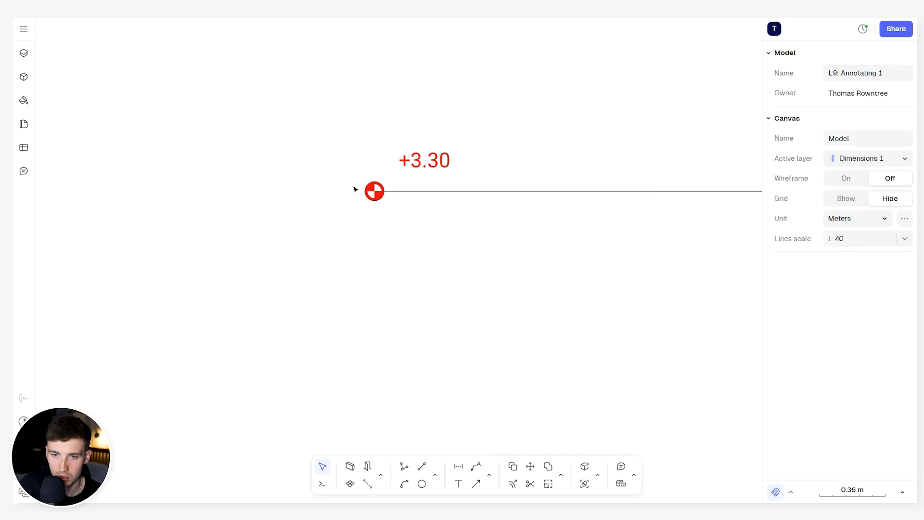
Move the +3.30 text down closer to the level line, beside its round level symbol.
drag(427, 157, 421, 167)
scroll(418, 255, down, 5)
middle_drag(418, 255, 391, 244)
click(423, 238)
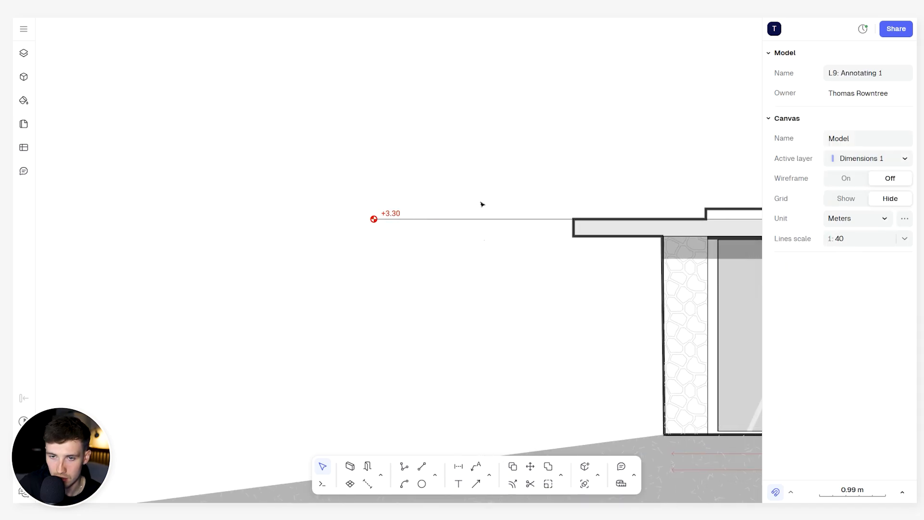
Give the +3.30 level line beside the flat roof a red dashed stroke with a dash scale of 5×.
click(491, 219)
click(838, 334)
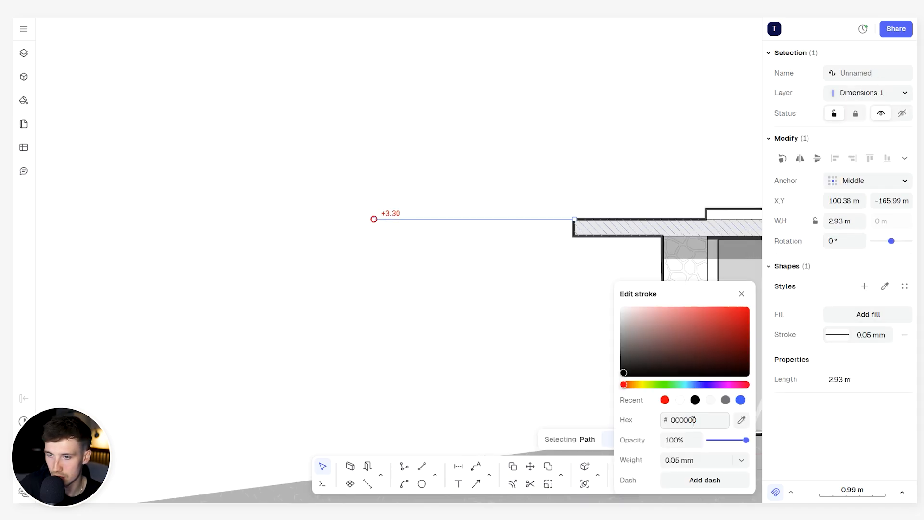
click(698, 479)
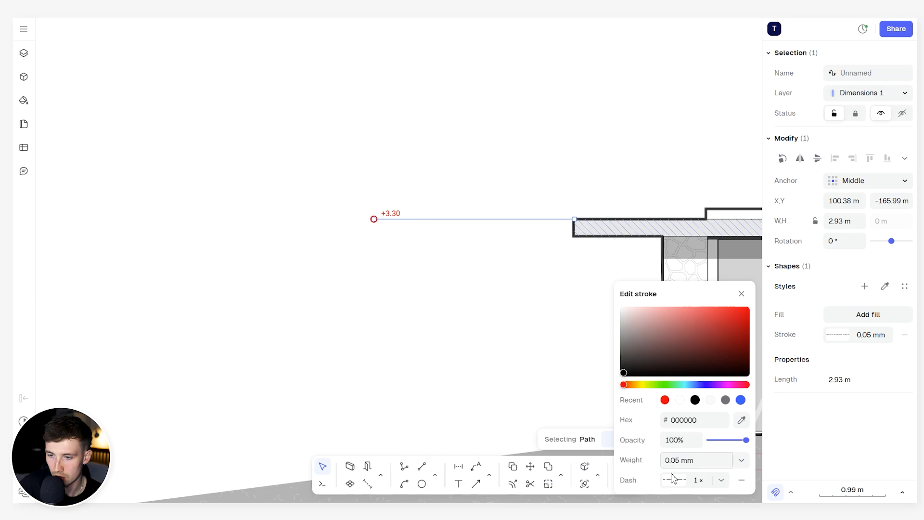
click(706, 480)
text(5)
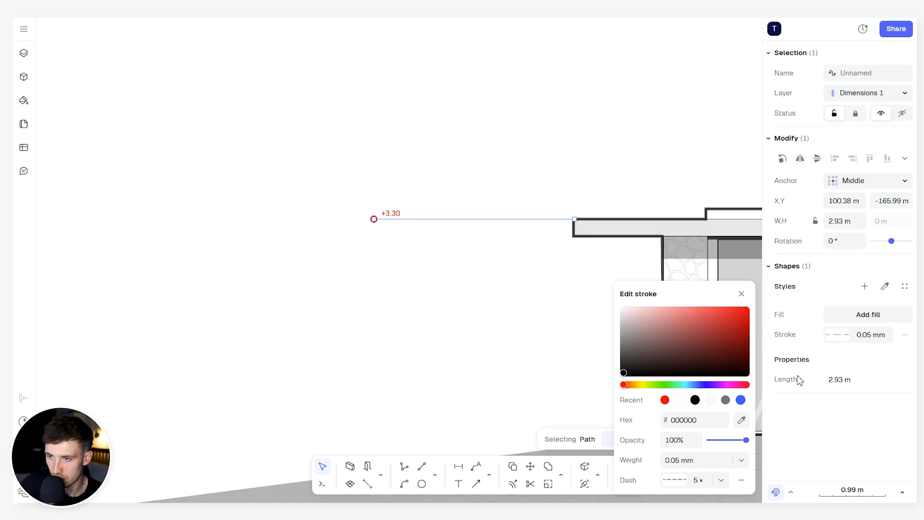
click(714, 342)
drag(728, 328, 781, 285)
click(538, 124)
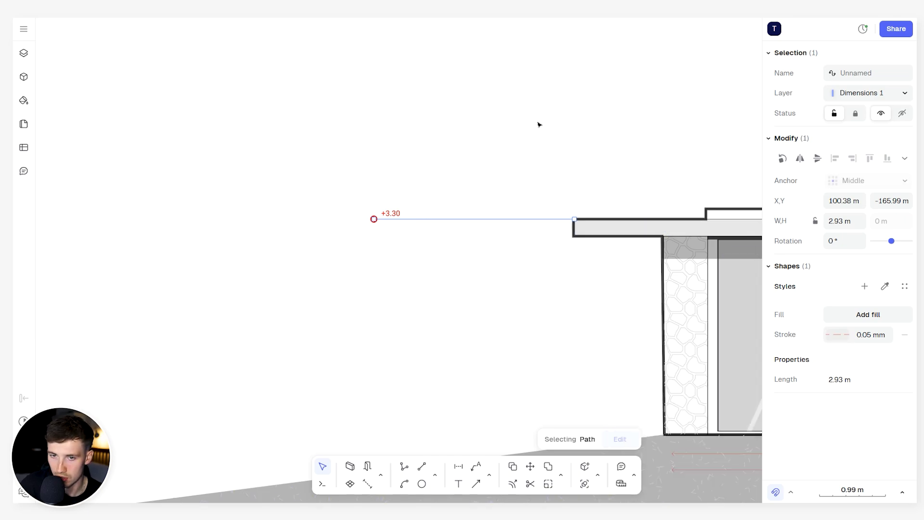
Examine the level markers and dashed lines beside the flat-roofed part of Section A-A.
scroll(398, 219, up, 5)
scroll(475, 169, down, 10)
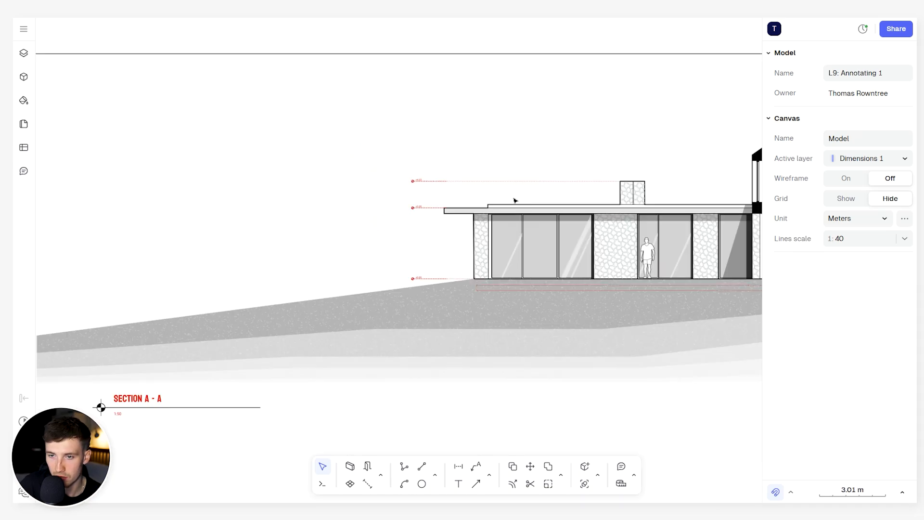
mouse_move(513, 200)
middle_down()
mouse_move(414, 199)
mouse_move(476, 234)
middle_up()
scroll(361, 318, up, 3)
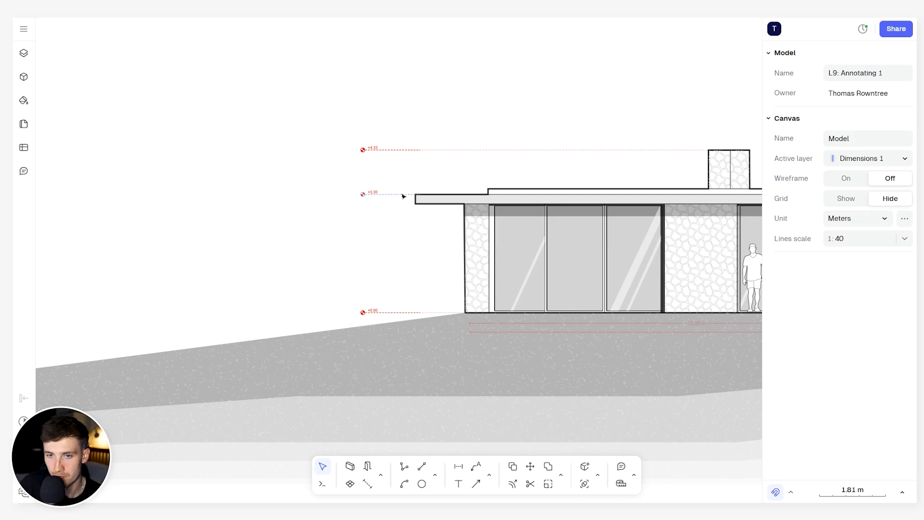
middle_drag(386, 198, 354, 220)
scroll(355, 221, up, 5)
scroll(323, 219, down, 5)
scroll(376, 248, down, 3)
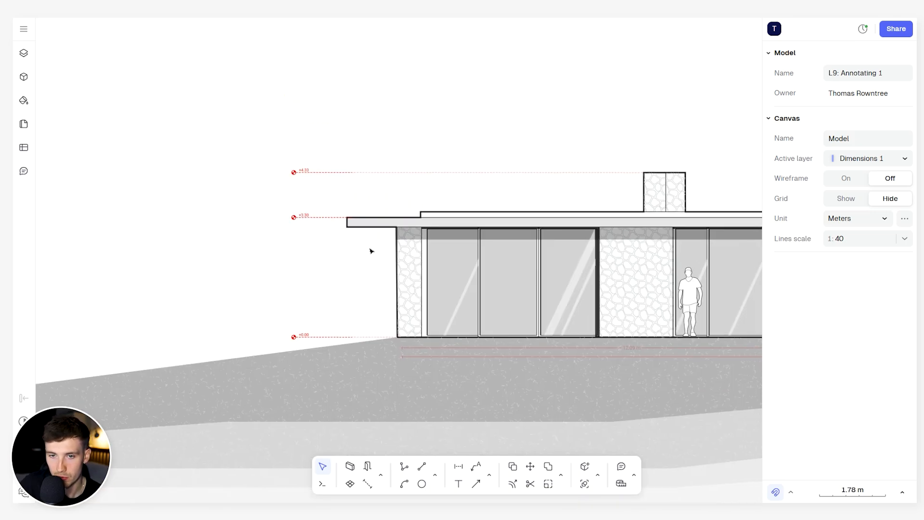
scroll(421, 206, up, 5)
middle_drag(422, 206, 682, 198)
scroll(659, 200, down, 2)
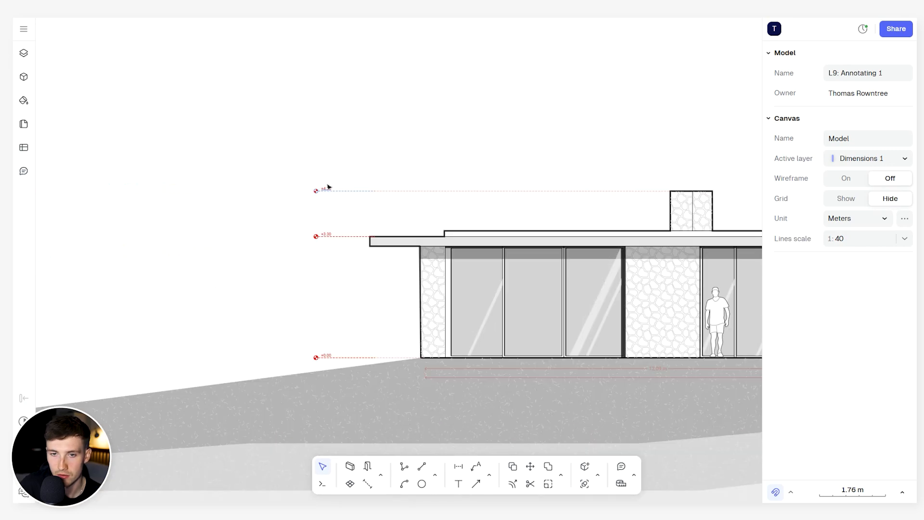
scroll(328, 192, up, 5)
scroll(330, 190, down, 7)
Examine the level markers beside Section A-A's pitched-roof part and the triangular floor and ceiling level markers in Section B-B.
mouse_move(735, 212)
middle_down()
mouse_move(650, 218)
mouse_move(390, 203)
middle_up()
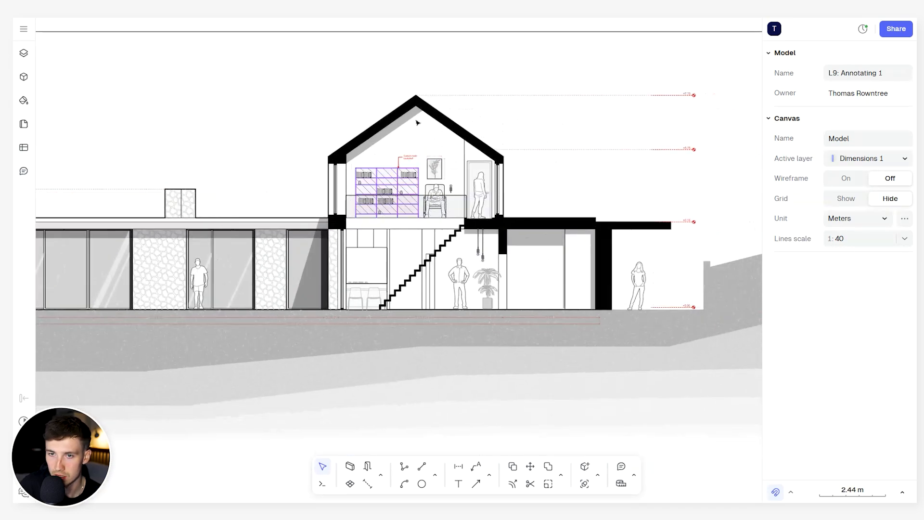
scroll(475, 92, up, 3)
middle_drag(556, 111, 388, 118)
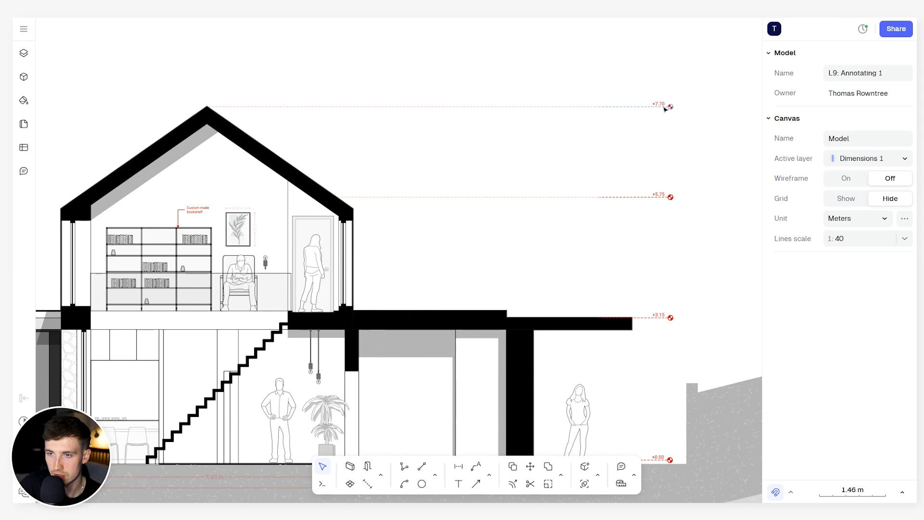
scroll(632, 152, down, 4)
scroll(481, 139, up, 2)
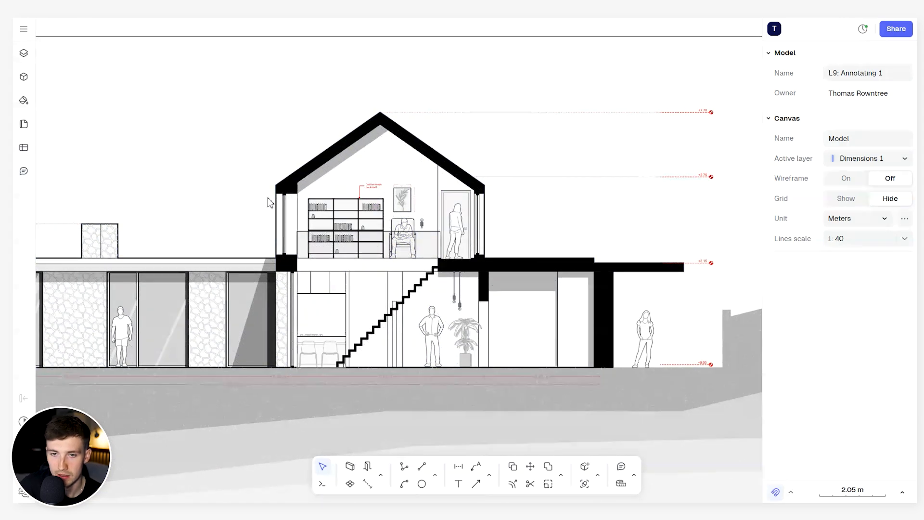
scroll(450, 221, down, 5)
middle_drag(451, 220, 485, 151)
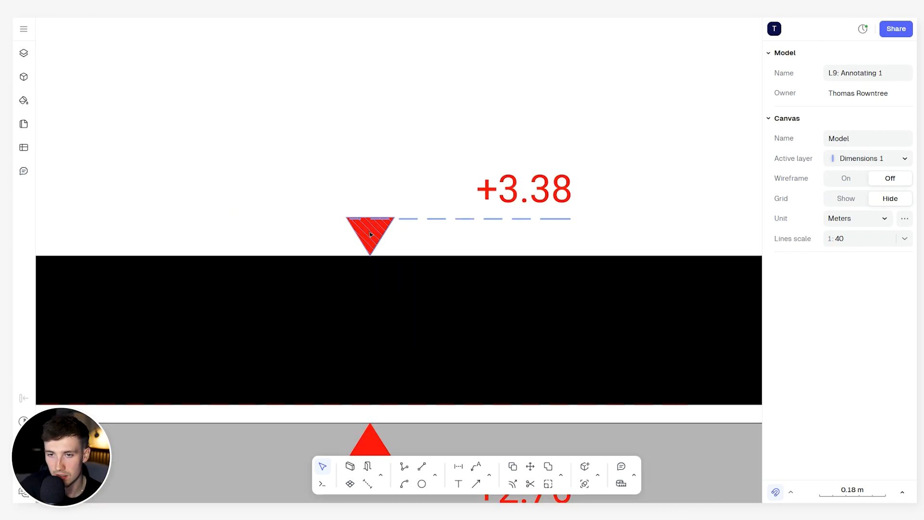
scroll(371, 234, down, 3)
scroll(370, 235, up, 3)
scroll(369, 235, down, 3)
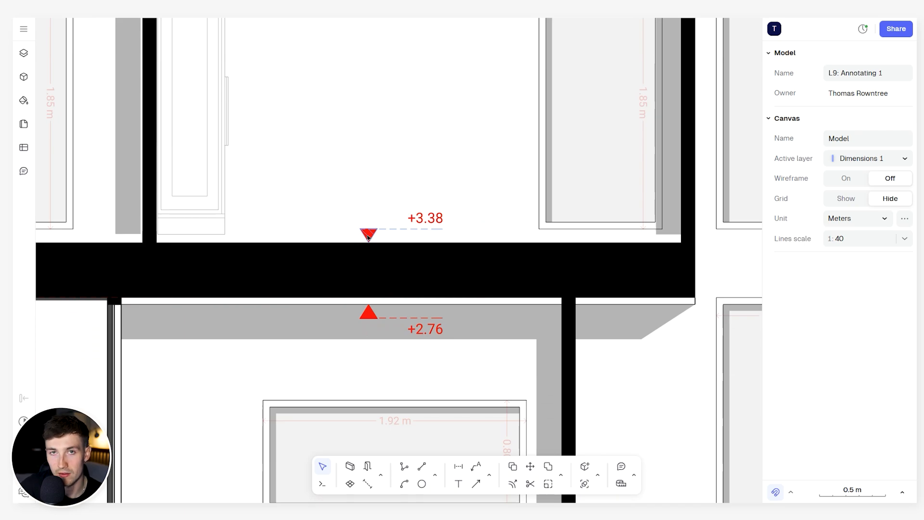
scroll(369, 236, down, 8)
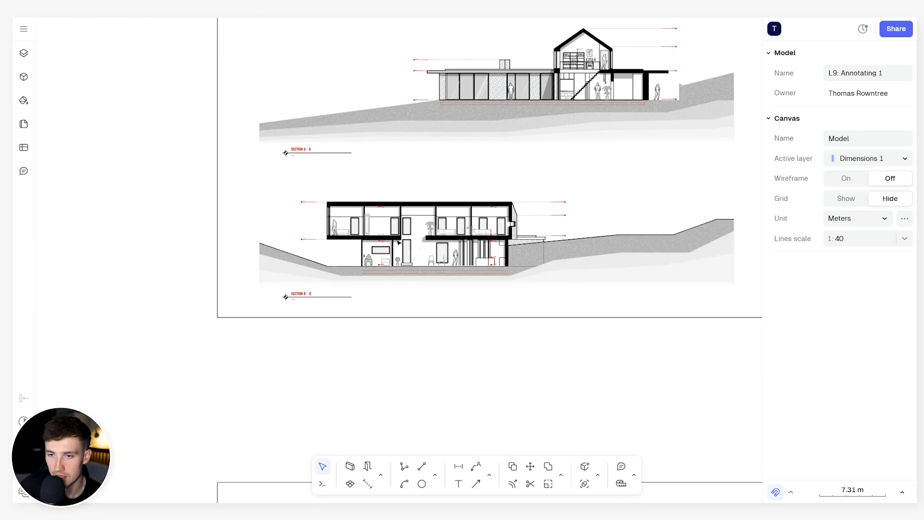
Create a zone that fills the room with the desk and armchair, below the staircase on the ground floor plan.
middle_drag(460, 330, 596, 227)
scroll(664, 233, up, 5)
scroll(512, 246, down, 3)
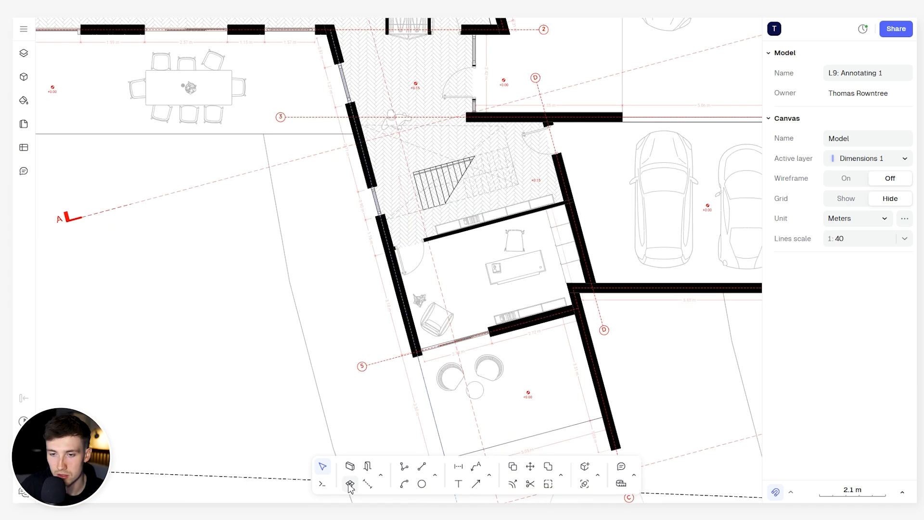
click(350, 485)
click(468, 275)
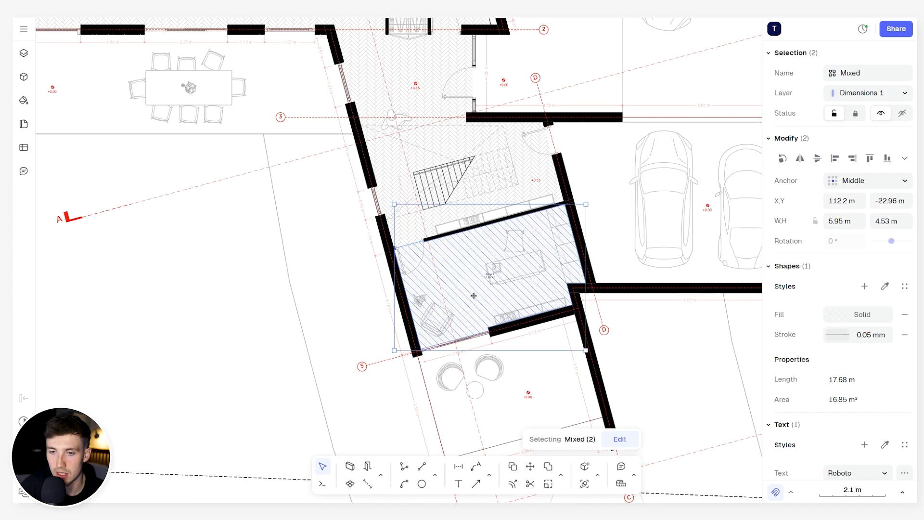
scroll(477, 278, up, 3)
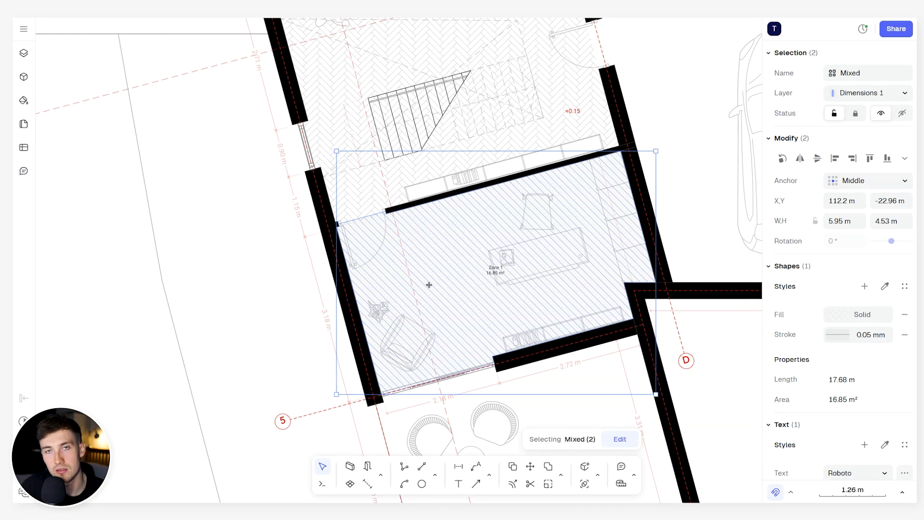
Rename the new zone as Office and clear the selection.
scroll(487, 276, up, 8)
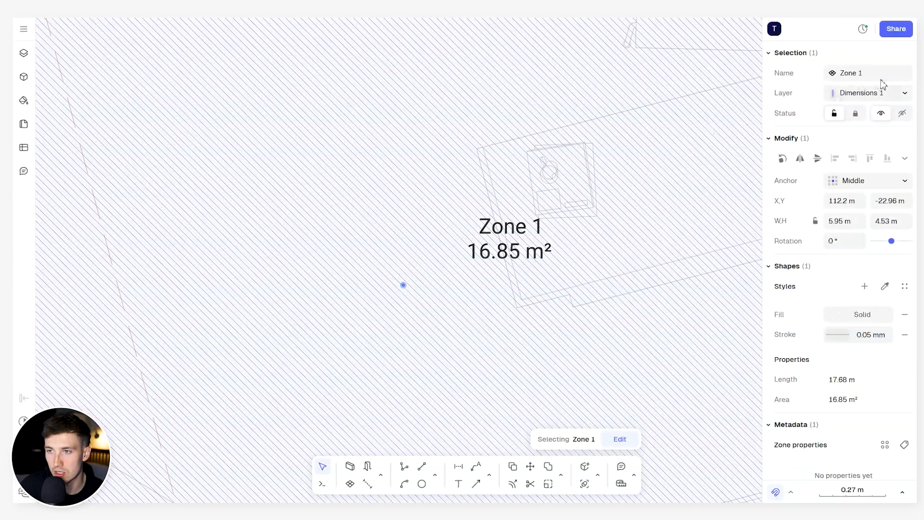
click(893, 75)
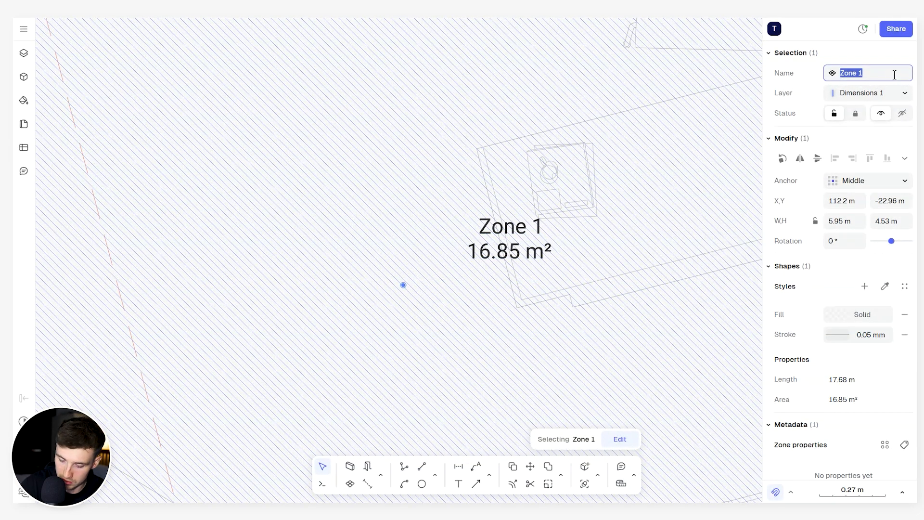
text(Office)
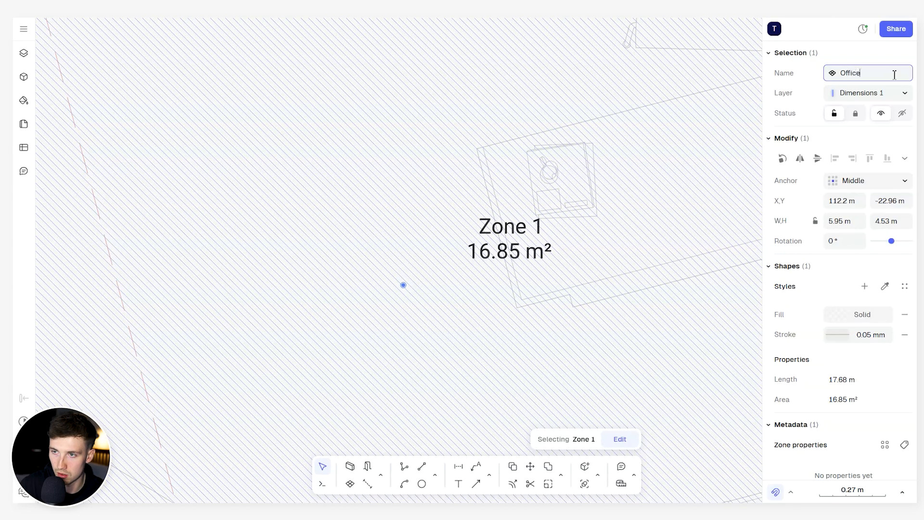
key(Return)
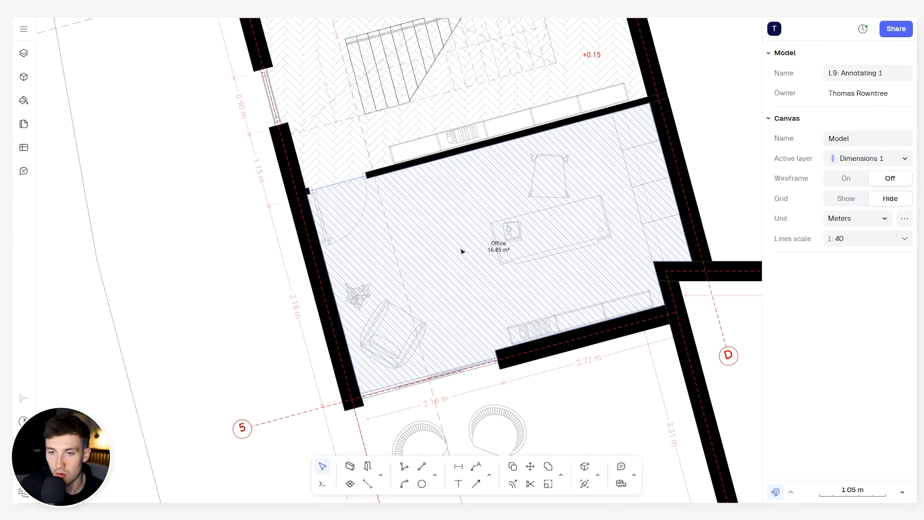
click(463, 254)
key(Escape)
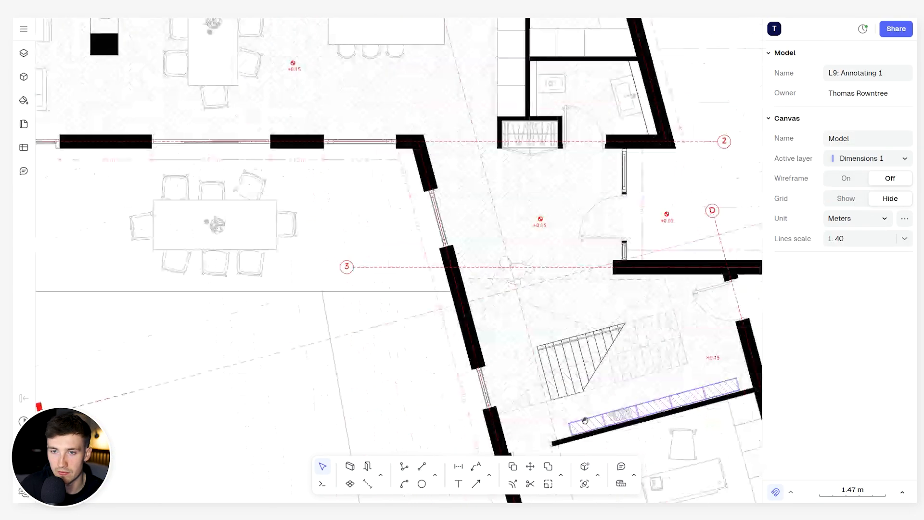
Tag the herringbone floor of the main living area with the text Living/Dining/Kitchen.
scroll(427, 191, down, 3)
scroll(426, 191, up, 4)
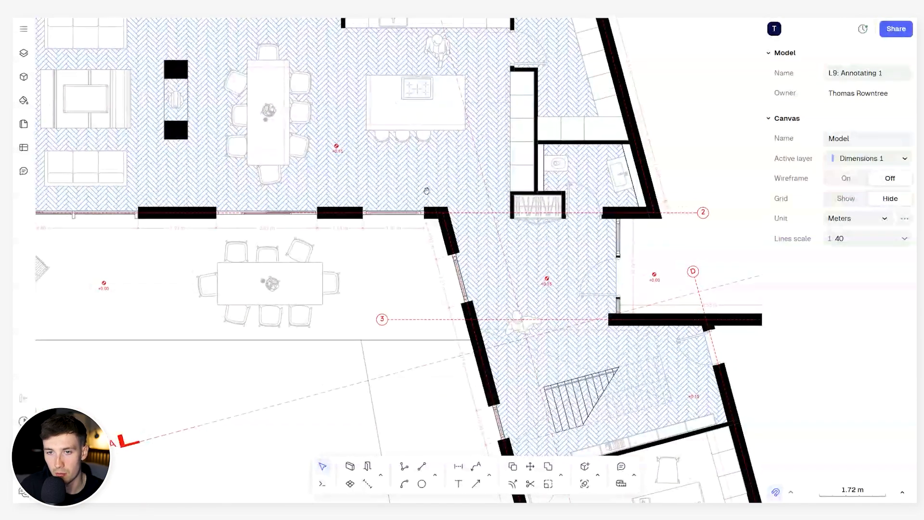
middle_drag(426, 191, 472, 212)
click(490, 475)
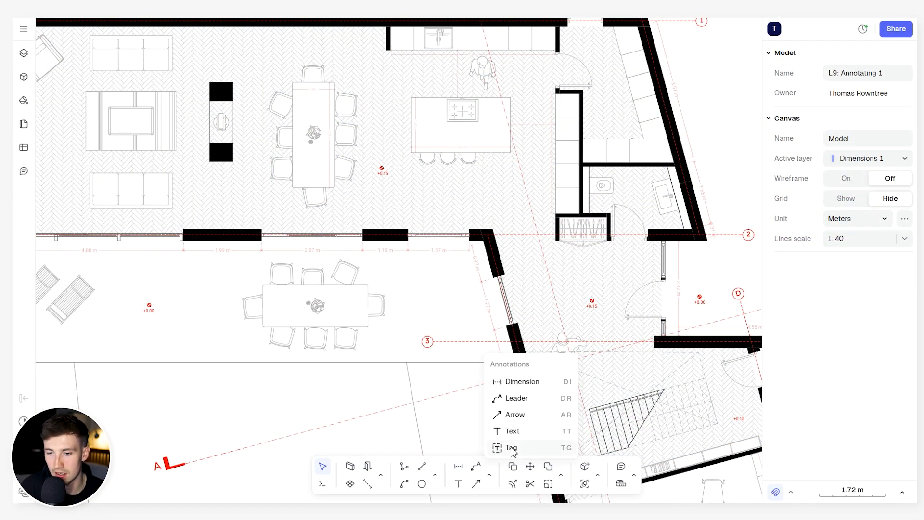
click(512, 449)
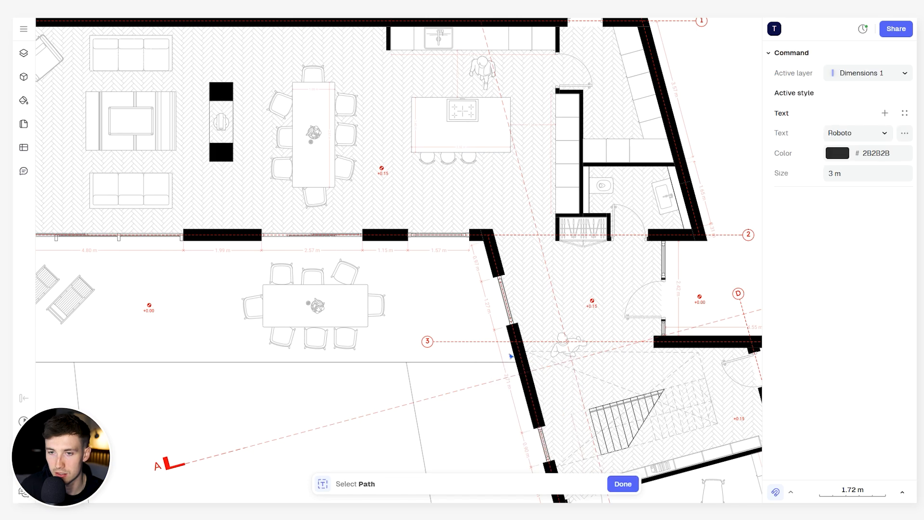
click(463, 191)
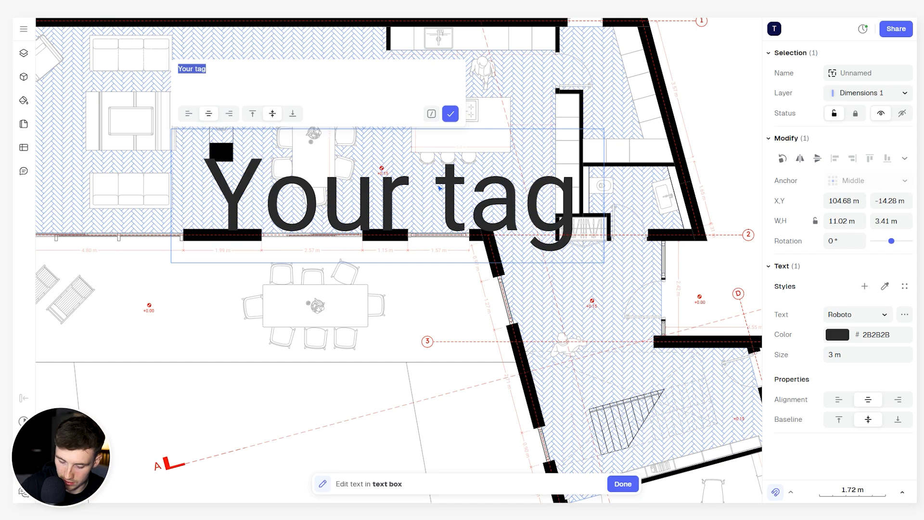
text(Living/Dining/Kitchen)
click(450, 114)
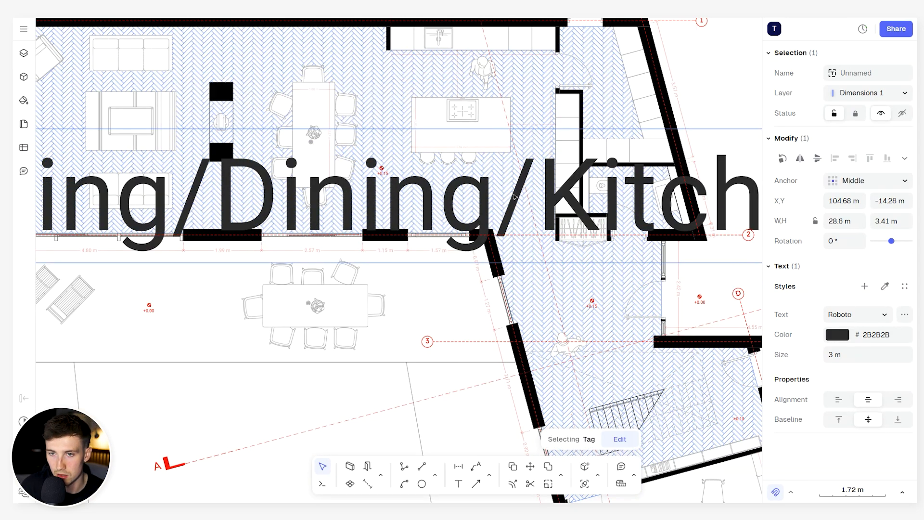
Set the text size of the Living/Dining/Kitchen tag to 0.1 m.
click(843, 354)
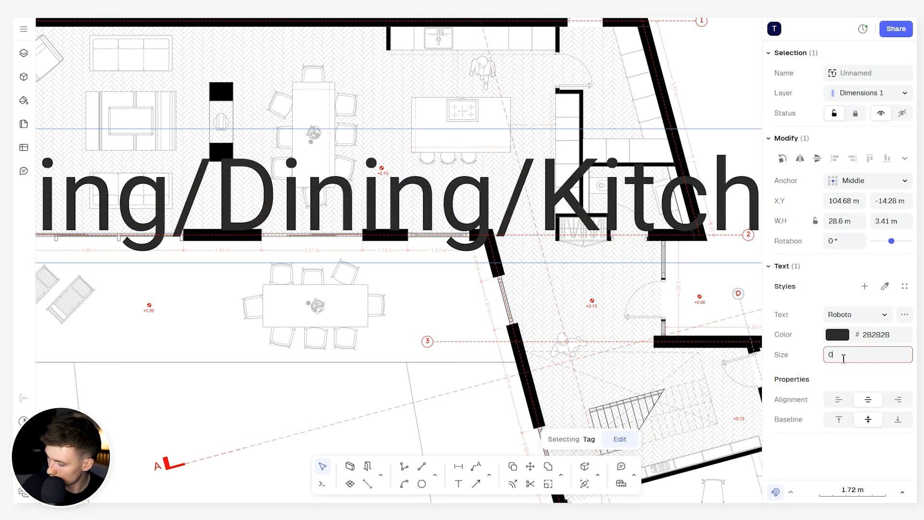
text(0.1)
key(Return)
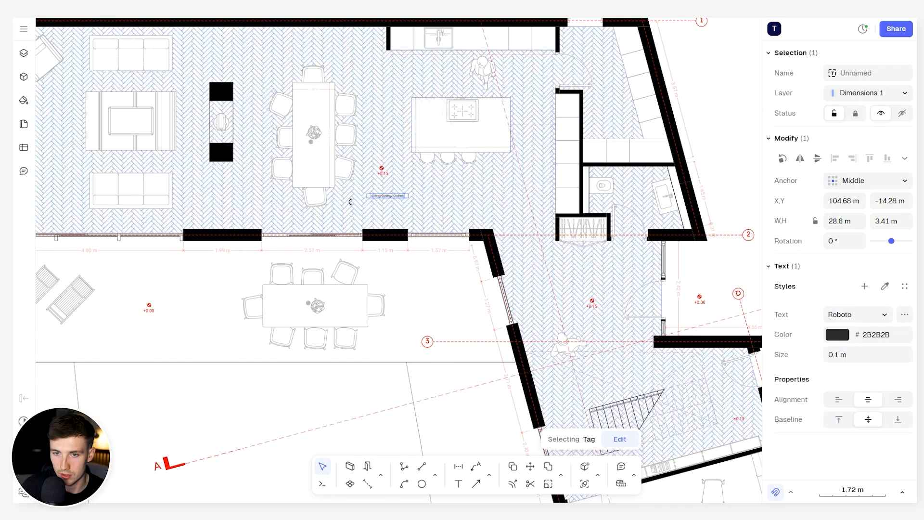
Append the tagged floor's Area and Length variables to the Living/Dining/Kitchen tag text.
scroll(428, 168, up, 5)
scroll(428, 168, up, 2)
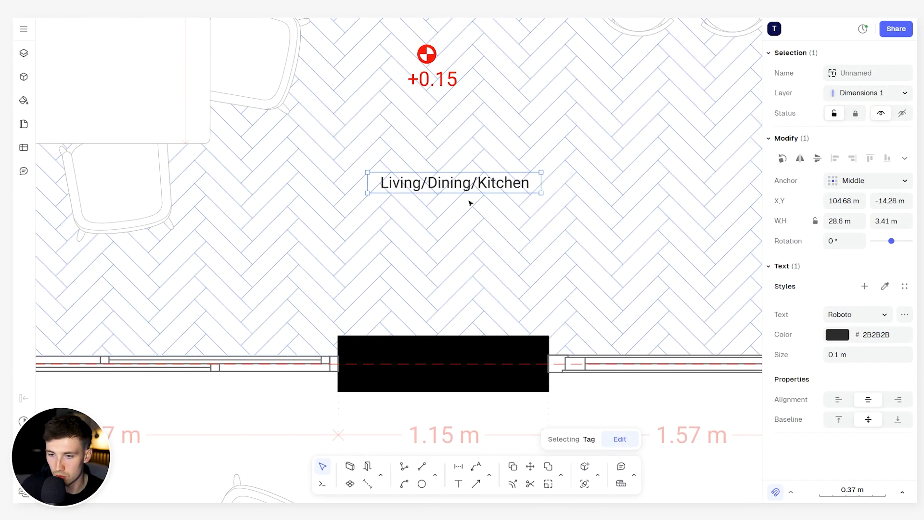
click(619, 439)
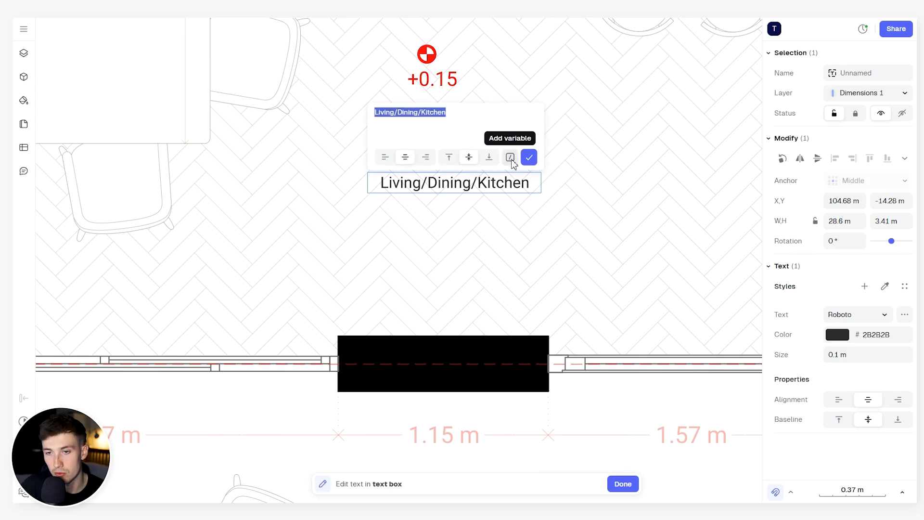
click(510, 158)
click(540, 233)
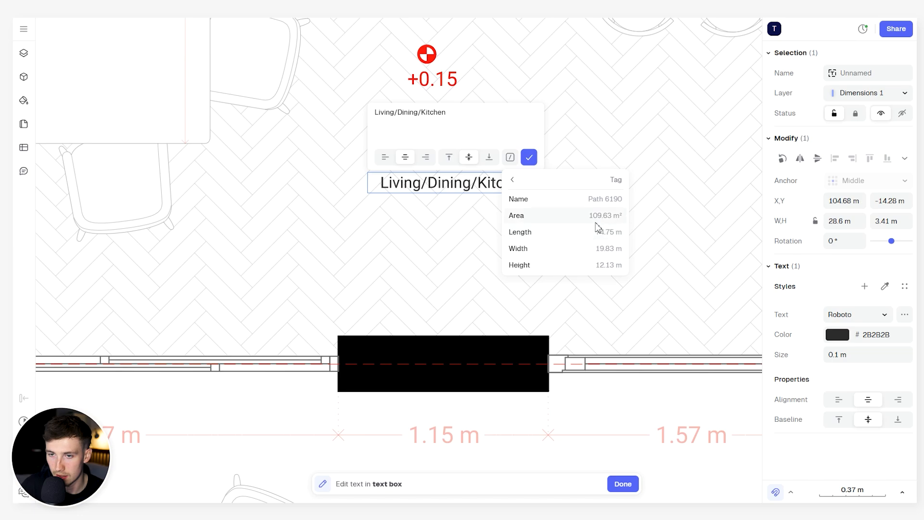
click(538, 215)
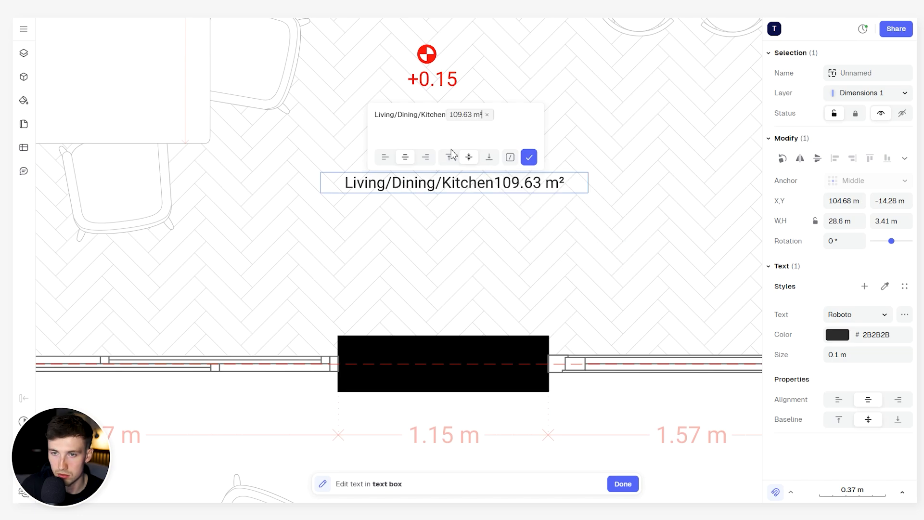
click(509, 159)
click(550, 232)
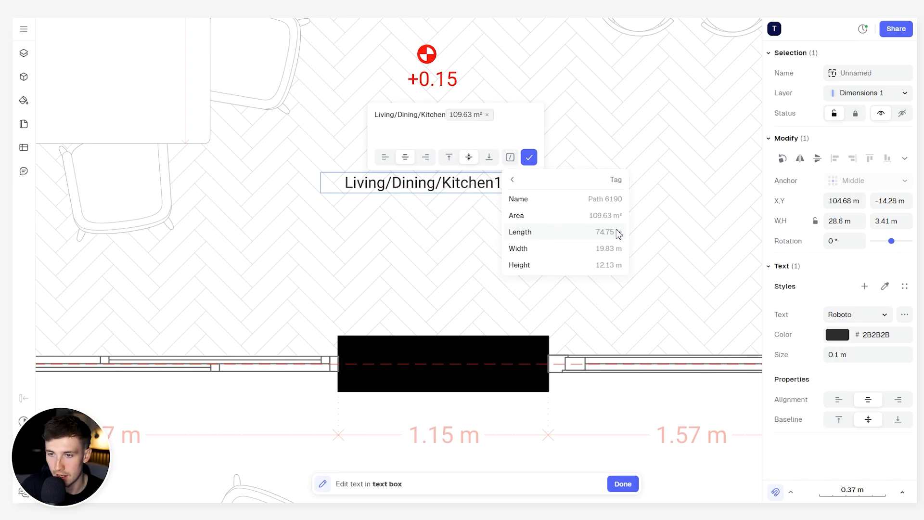
click(558, 234)
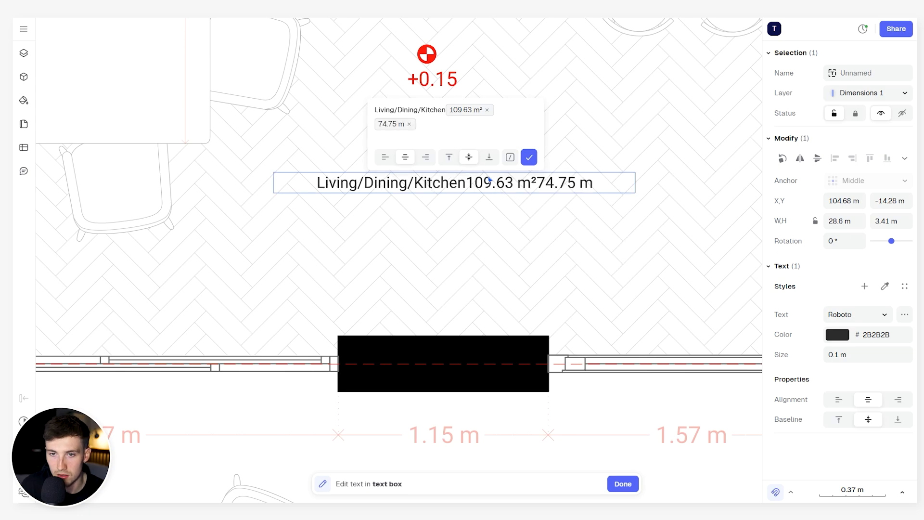
click(529, 157)
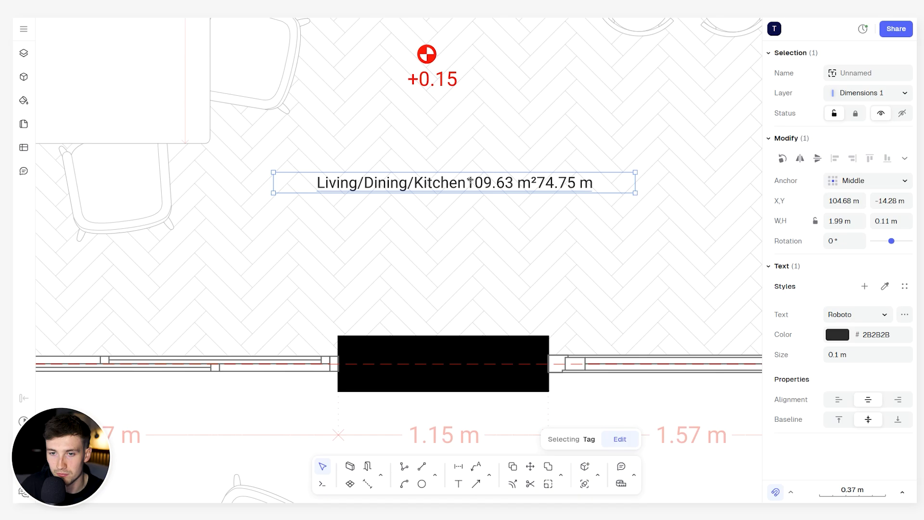
Draw a dividing line along the dining side of the fireplace, running from the terrace-side wall to the opposite outer wall.
scroll(433, 193, down, 5)
middle_drag(418, 153, 465, 233)
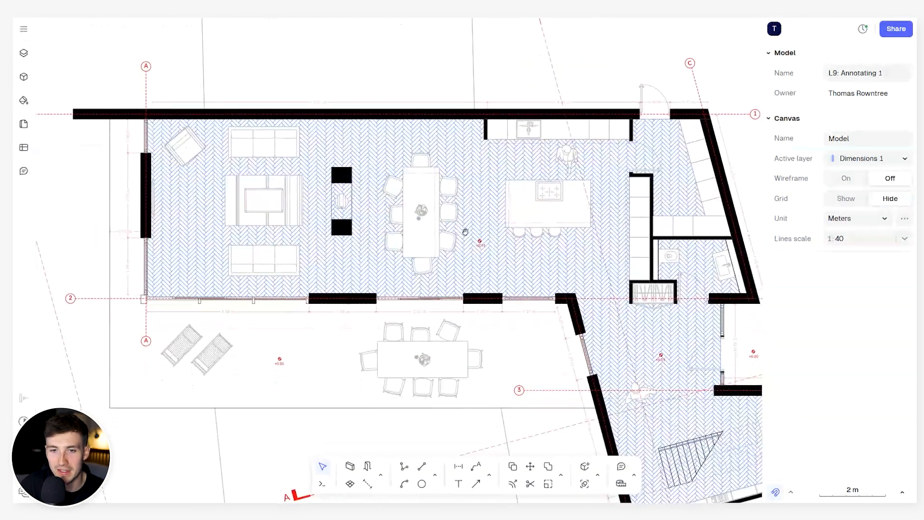
scroll(466, 234, down, 3)
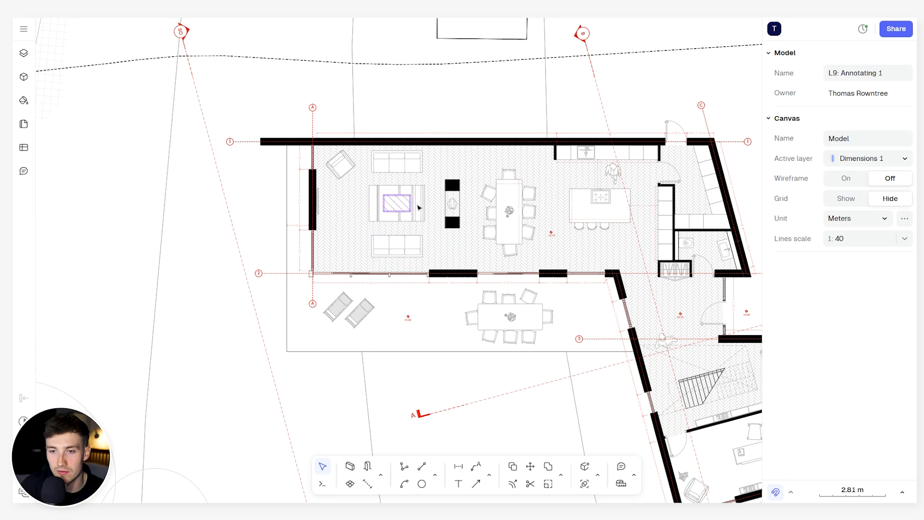
scroll(269, 36, down, 3)
middle_drag(448, 168, 454, 219)
scroll(454, 218, up, 10)
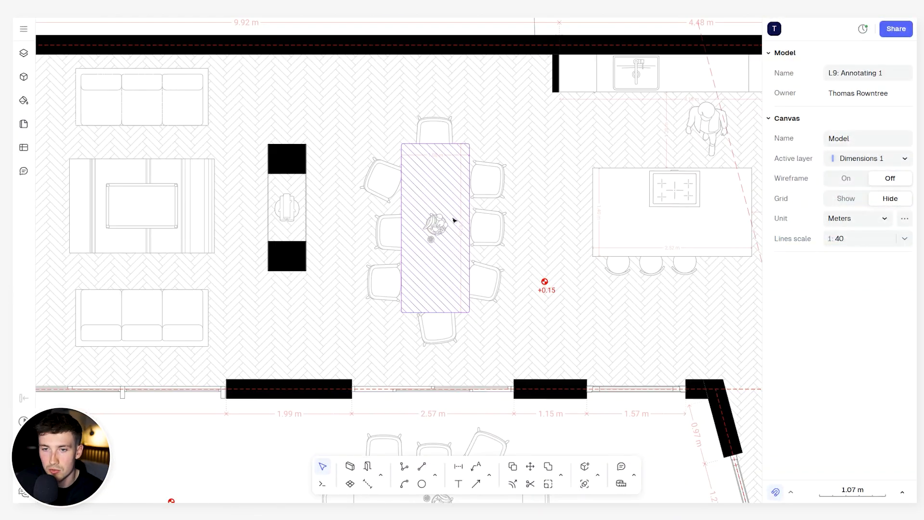
middle_drag(586, 250, 524, 243)
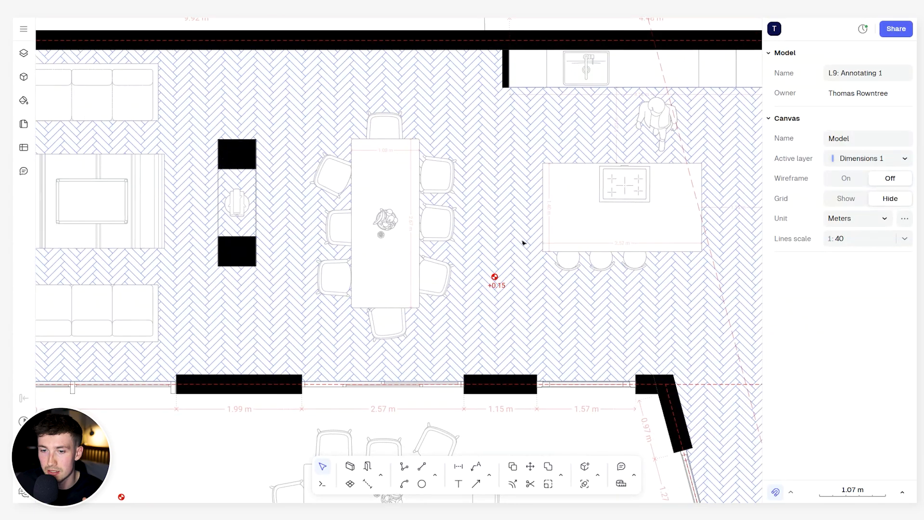
click(367, 483)
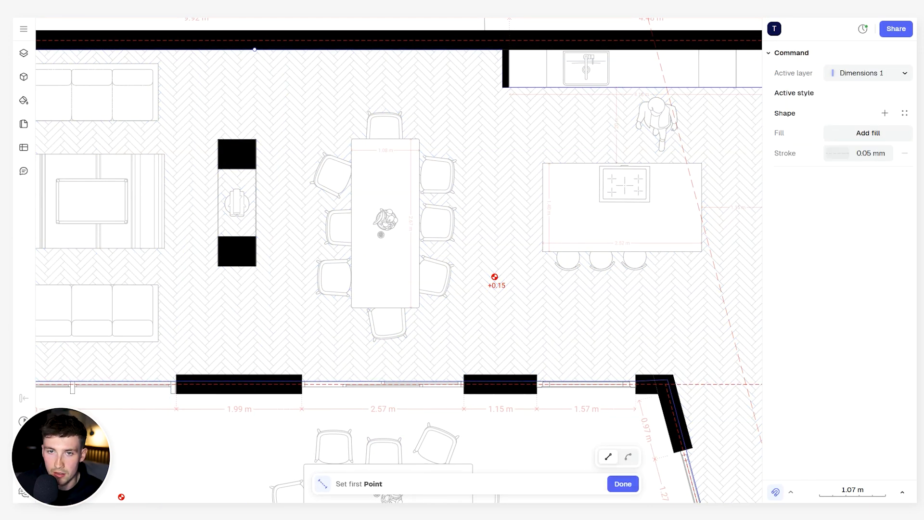
click(255, 139)
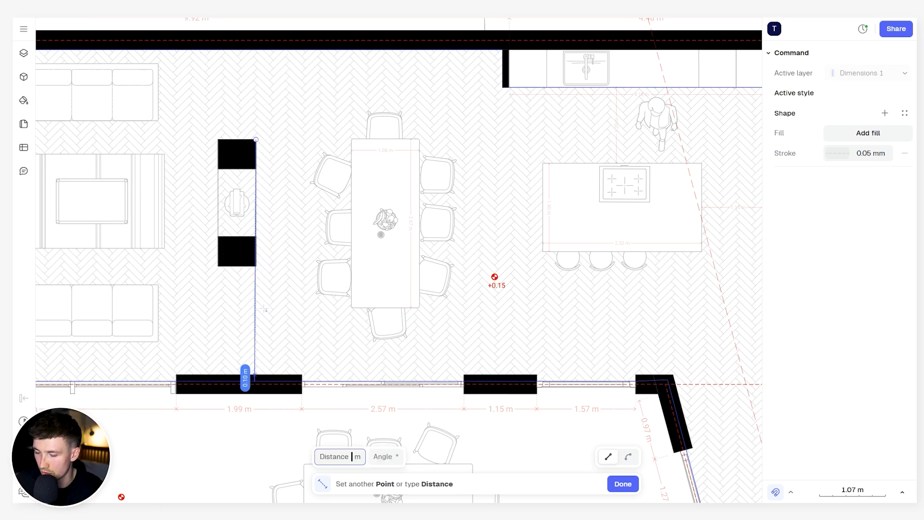
click(254, 381)
drag(255, 139, 256, 40)
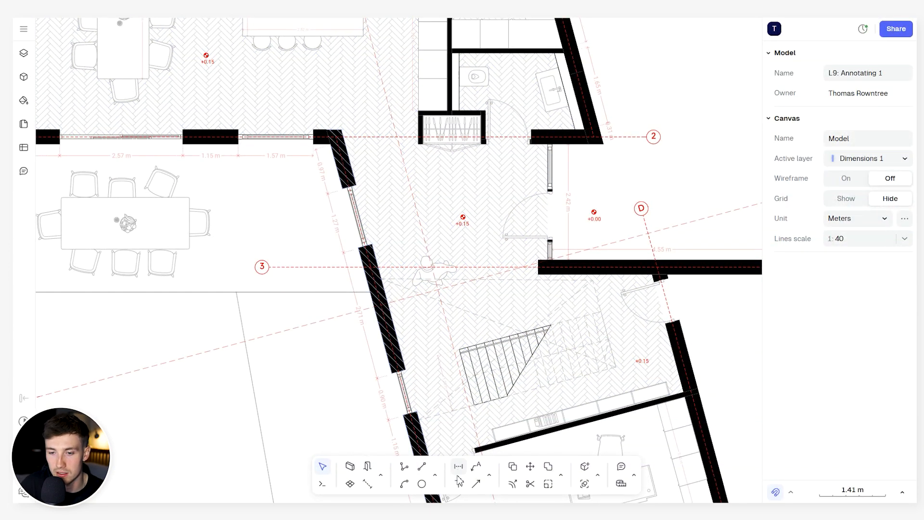
Add a text label reading ENTRANCE LOBBY in the entrance area near the front door.
click(459, 484)
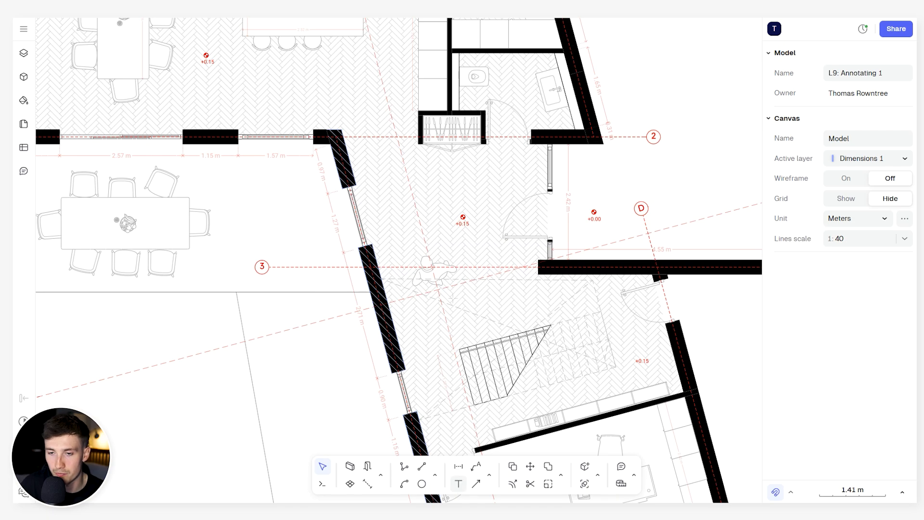
scroll(445, 185, up, 5)
click(446, 176)
scroll(471, 239, down, 3)
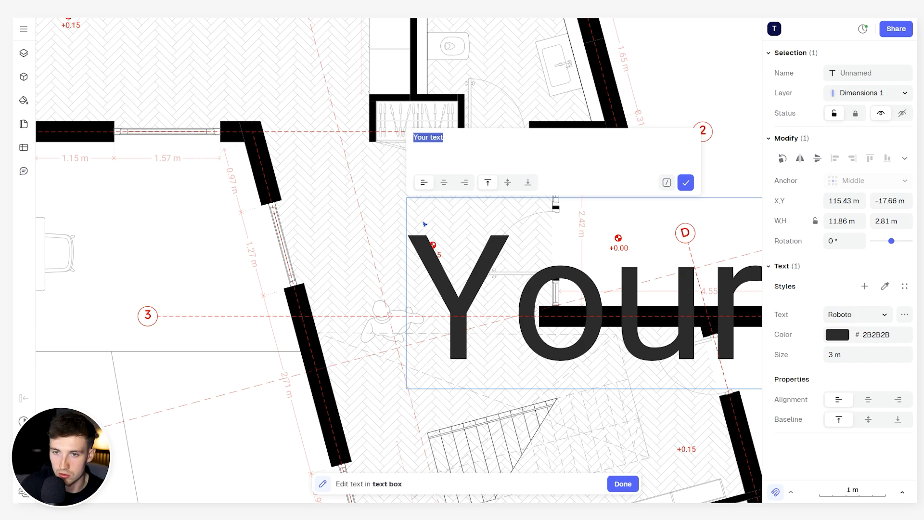
click(451, 143)
key(ctrl+a)
text(ENTRANCE)
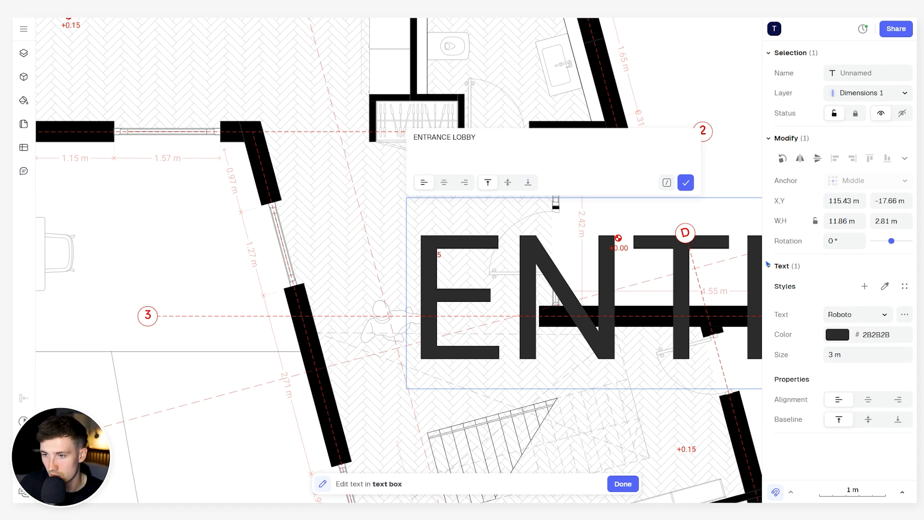
Try text sizes of 0.1 m and 0.2 m for the ENTRANCE LOBBY label.
click(841, 357)
text(0.1)
key(Return)
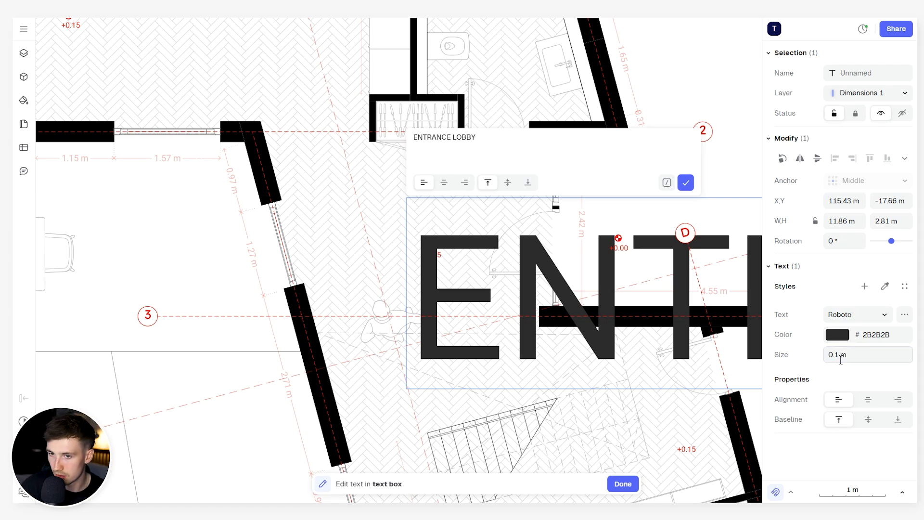
click(855, 359)
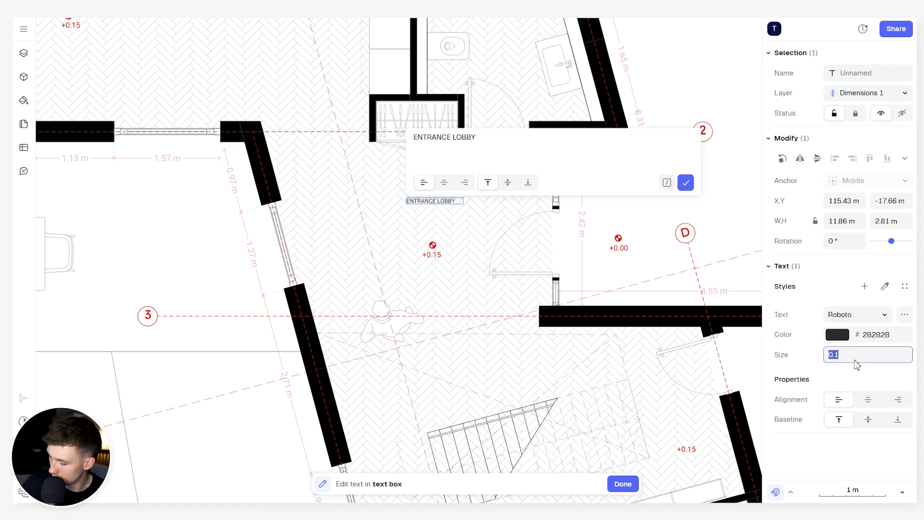
text(0.2)
key(Return)
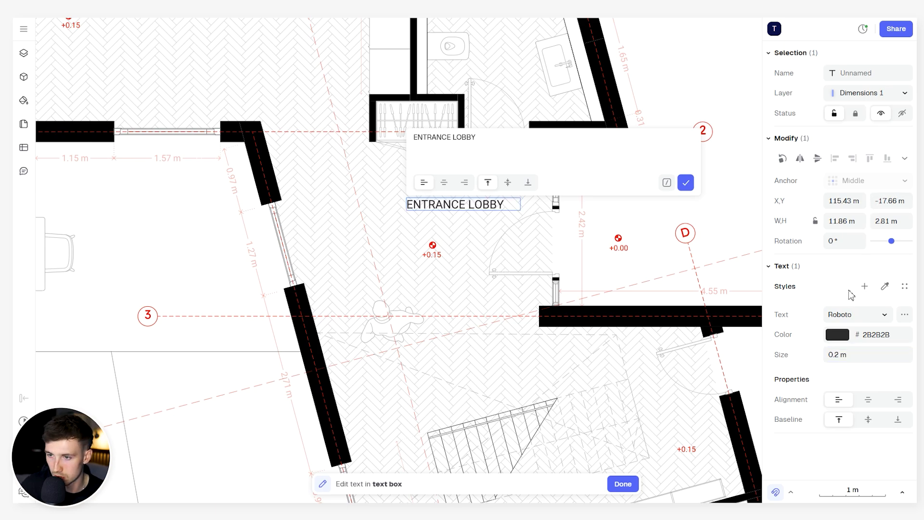
Change the ENTRANCE LOBBY label's font to Koulen and set its size to 0.3 m.
click(857, 314)
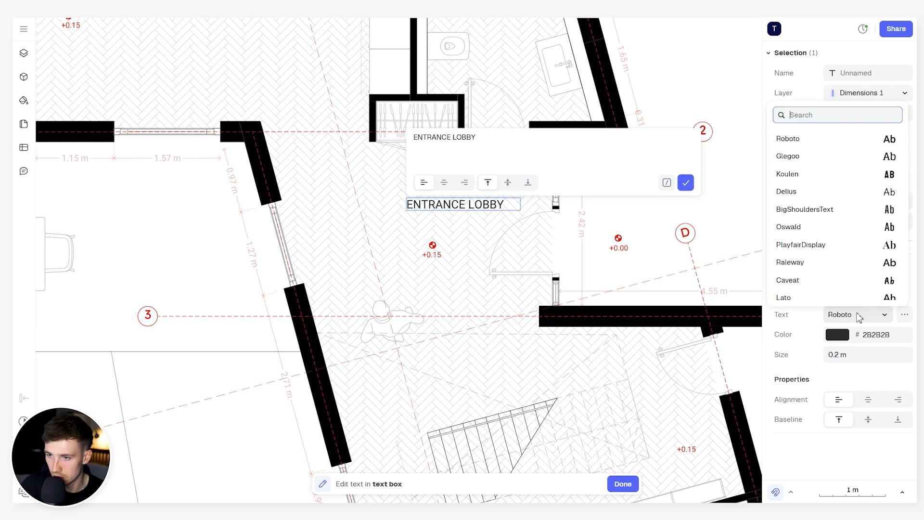
click(800, 174)
scroll(423, 205, up, 5)
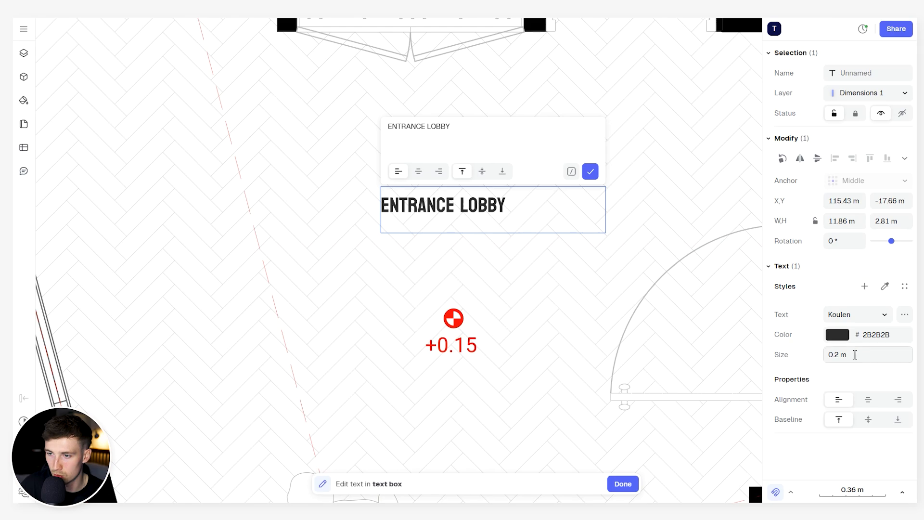
click(857, 354)
text(0.3)
key(Return)
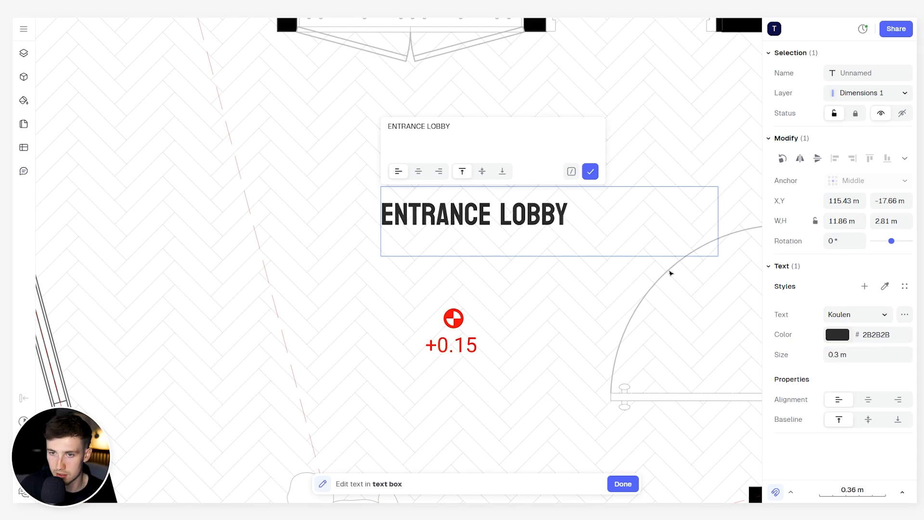
Place the ENTRANCE LOBBY label just above the entrance level marker and colour it red (FF0000).
key(Escape)
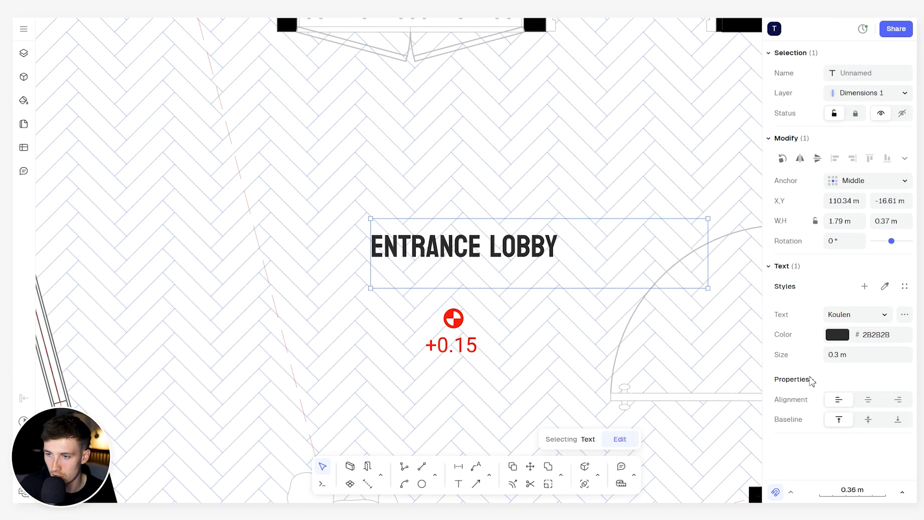
click(838, 339)
click(680, 439)
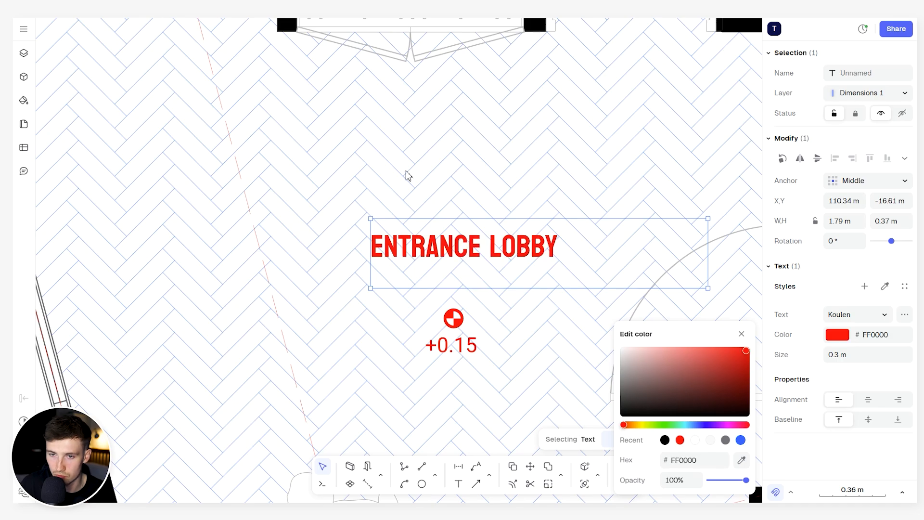
click(406, 175)
Copy the circled 1 marker from the Space areas & floor finishes key into the entrance lobby.
scroll(452, 252, down, 4)
scroll(440, 254, down, 9)
mouse_move(363, 259)
middle_down()
mouse_move(514, 223)
mouse_move(565, 244)
mouse_move(603, 242)
middle_up()
scroll(514, 223, down, 3)
middle_drag(310, 236, 515, 229)
scroll(366, 292, up, 5)
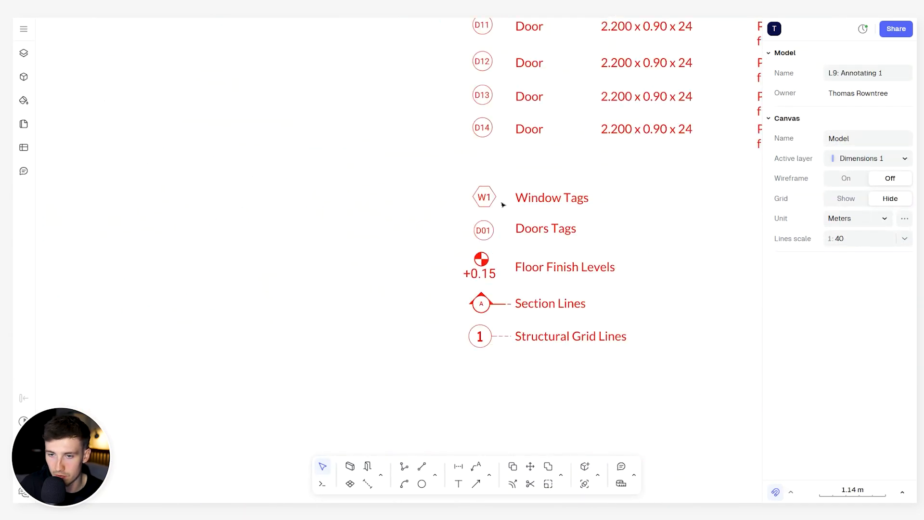
scroll(503, 204, down, 2)
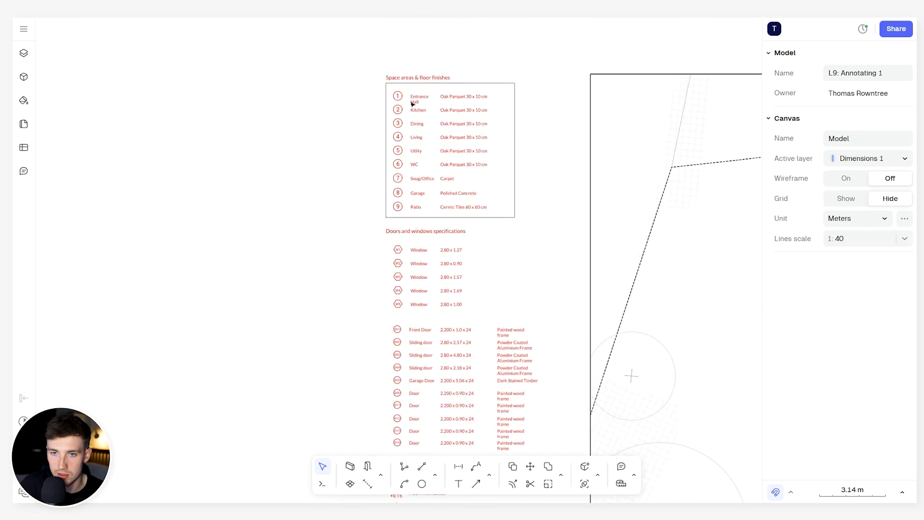
scroll(397, 96, up, 5)
click(363, 131)
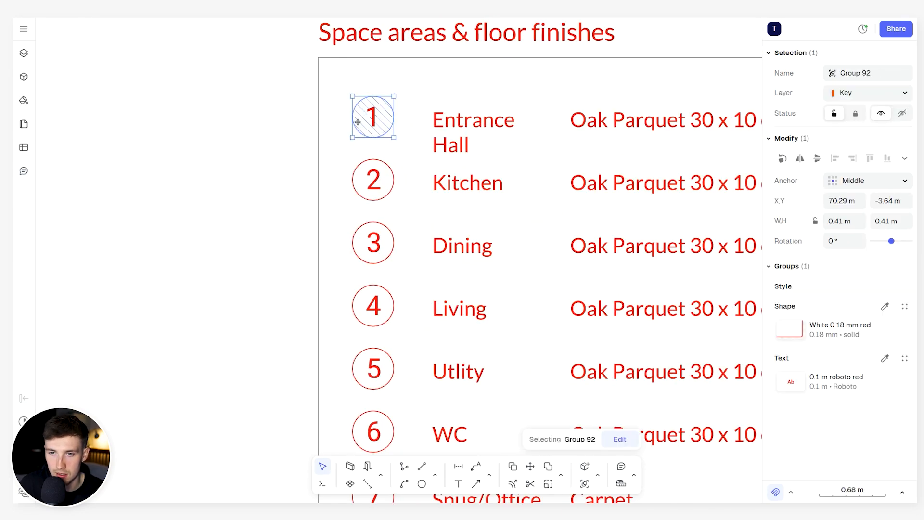
scroll(398, 116, down, 7)
middle_drag(635, 233, 265, 187)
scroll(267, 187, down, 1)
scroll(465, 219, up, 4)
scroll(460, 224, up, 5)
key(ctrl+v)
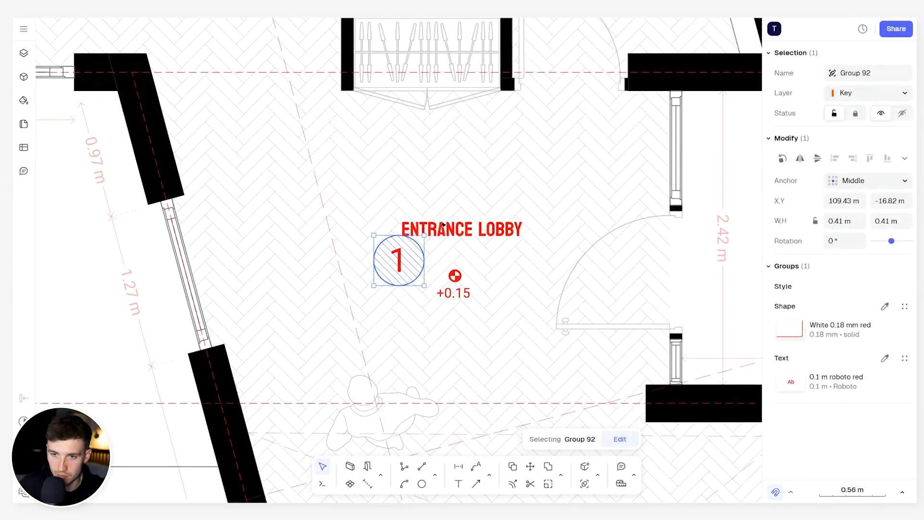
Centre the circled 1 marker above the ENTRANCE LOBBY label and align the label beneath it.
drag(390, 268, 453, 195)
scroll(462, 191, up, 2)
drag(412, 137, 456, 198)
key(Escape)
scroll(474, 206, down, 3)
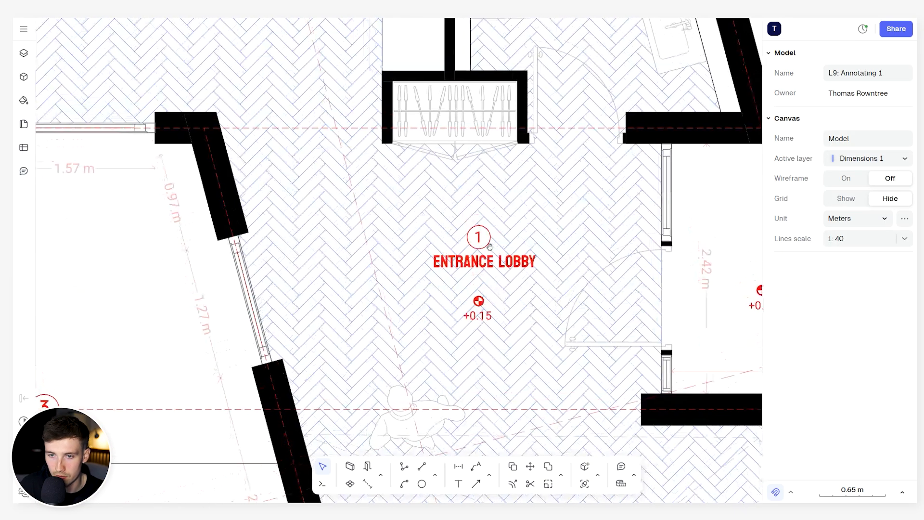
click(494, 255)
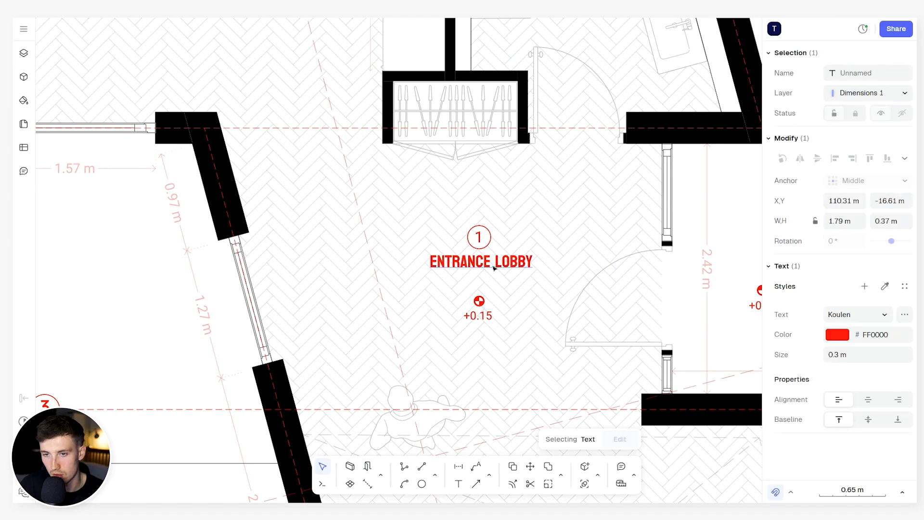
click(503, 264)
double_click(529, 267)
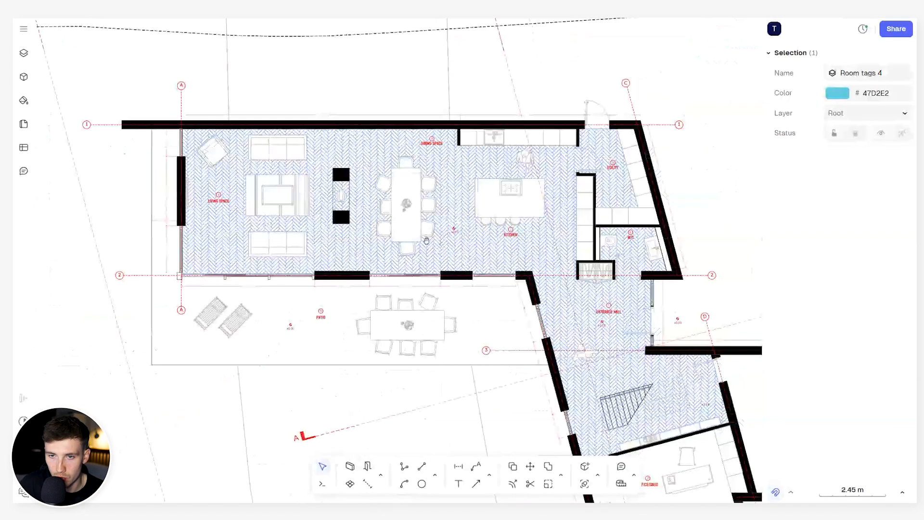
Examine the numbered room tags across the ground floor plan, from the living space and patio to the garage and office.
scroll(304, 199, up, 5)
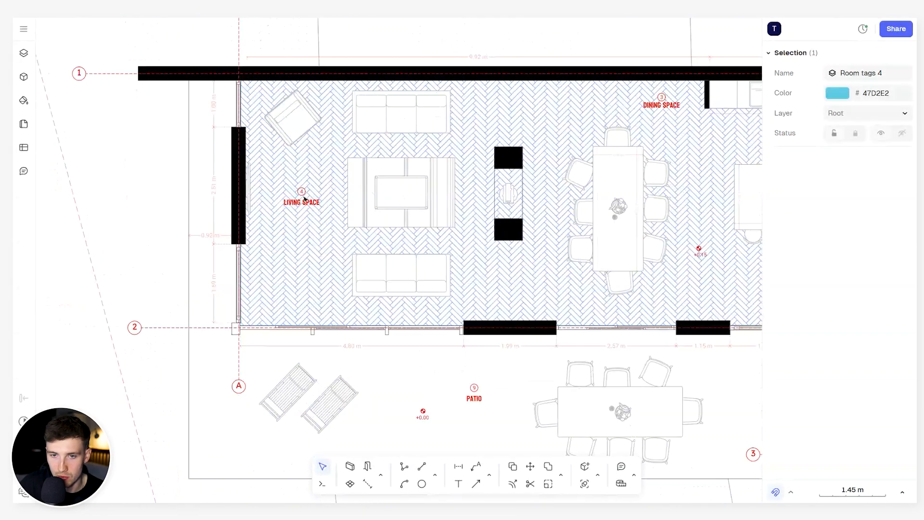
scroll(304, 198, down, 3)
middle_drag(391, 235, 293, 132)
scroll(293, 132, down, 5)
middle_drag(630, 248, 554, 223)
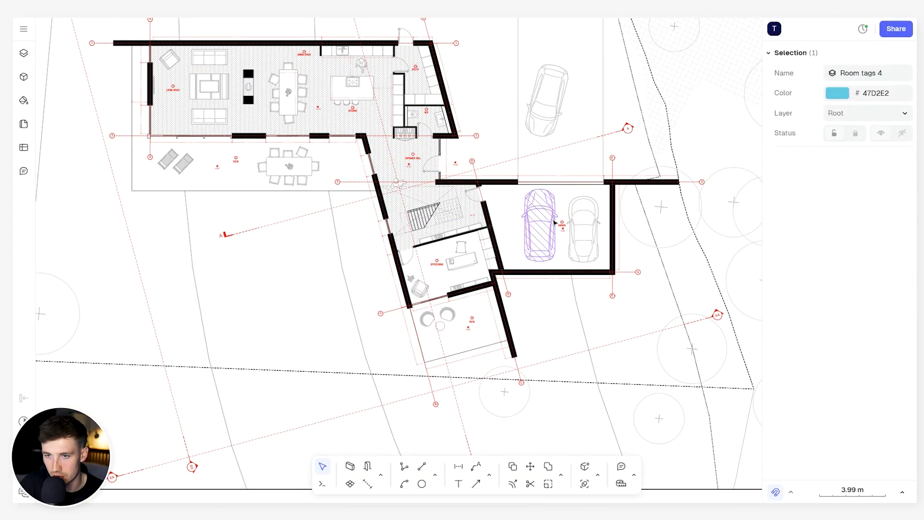
scroll(555, 223, up, 5)
scroll(578, 227, up, 5)
scroll(479, 200, down, 6)
middle_drag(276, 285, 419, 247)
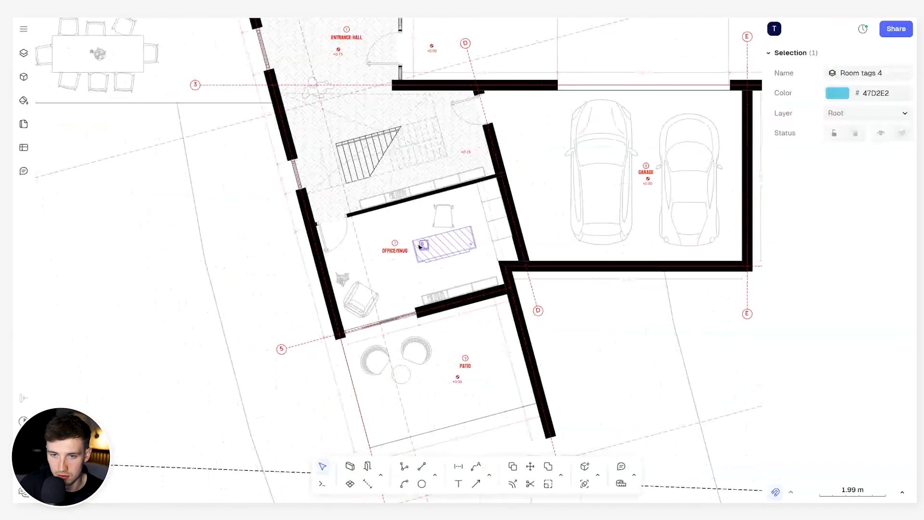
Examine the numbered room tags across the upper floor plan, from the family W/C and reading nook to the master bedroom.
scroll(399, 250, up, 5)
scroll(399, 248, down, 10)
middle_drag(439, 392, 463, 239)
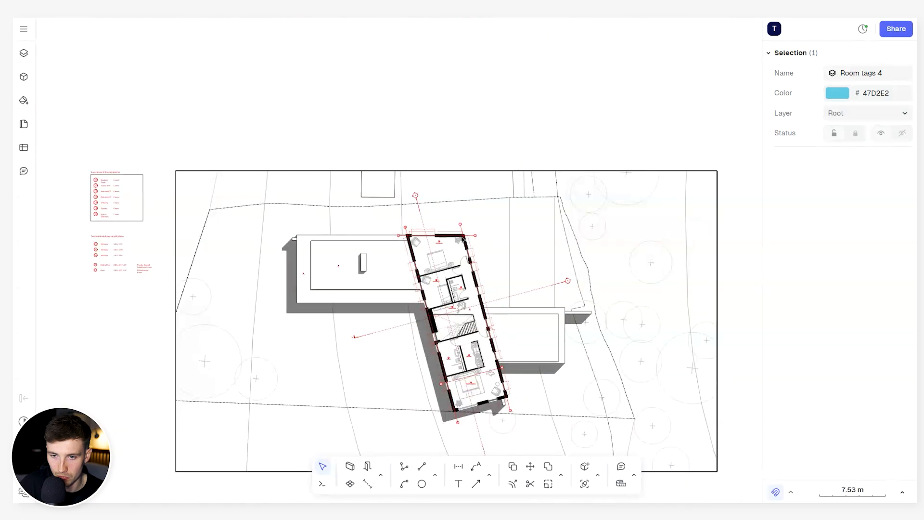
scroll(455, 256, up, 5)
scroll(409, 222, up, 5)
scroll(433, 269, down, 3)
middle_drag(422, 392, 400, 158)
middle_drag(481, 254, 417, 124)
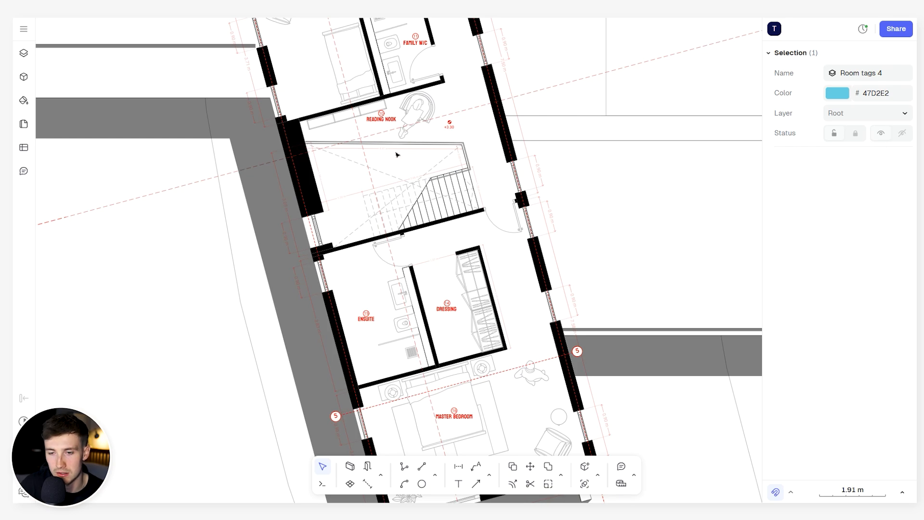
middle_drag(436, 276, 437, 162)
scroll(449, 316, up, 3)
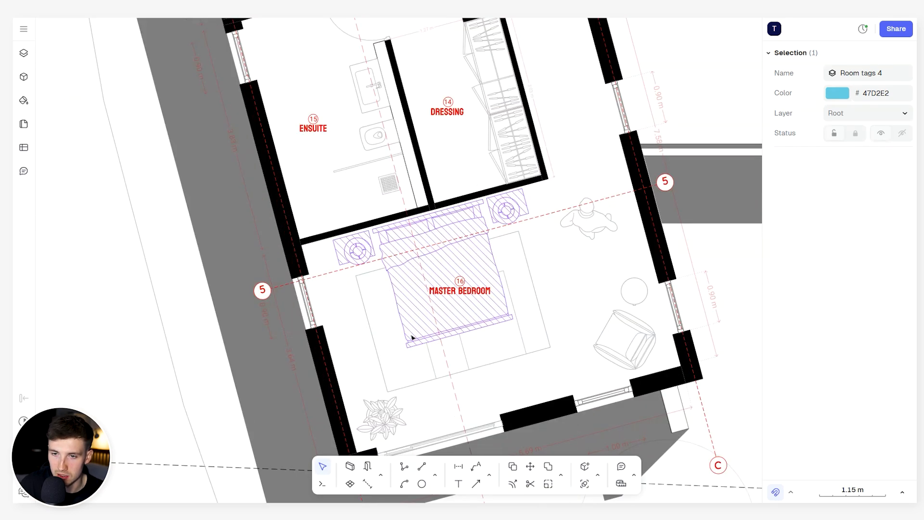
scroll(412, 337, down, 12)
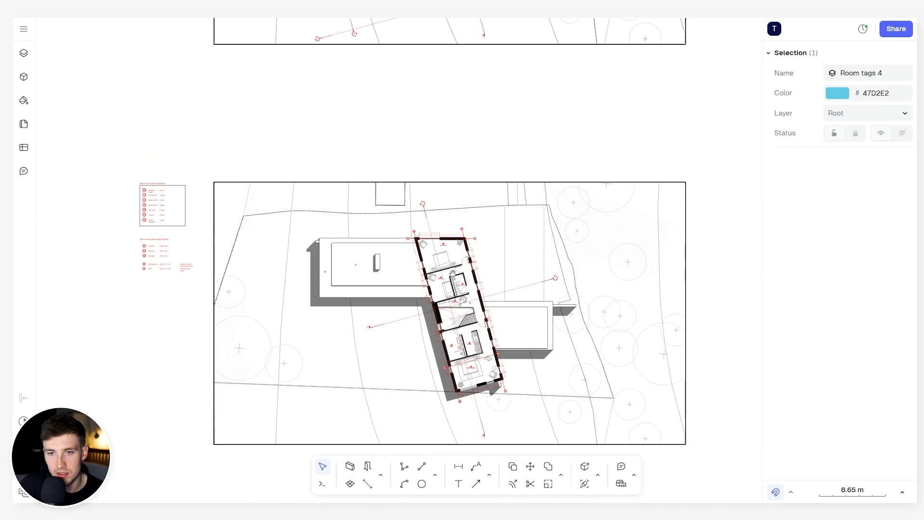
Examine the entrance hall tag on the ground floor plan and the room entries in the Space areas & floor finishes key.
middle_drag(452, 274, 457, 380)
middle_drag(425, 254, 399, 388)
scroll(447, 90, up, 6)
scroll(414, 209, up, 6)
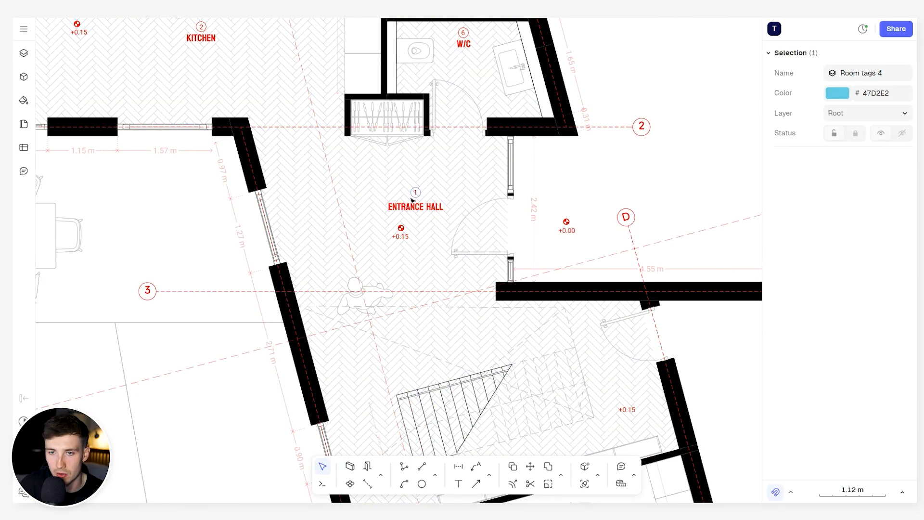
scroll(413, 207, down, 4)
middle_drag(400, 163, 582, 299)
key(Escape)
scroll(378, 158, down, 3)
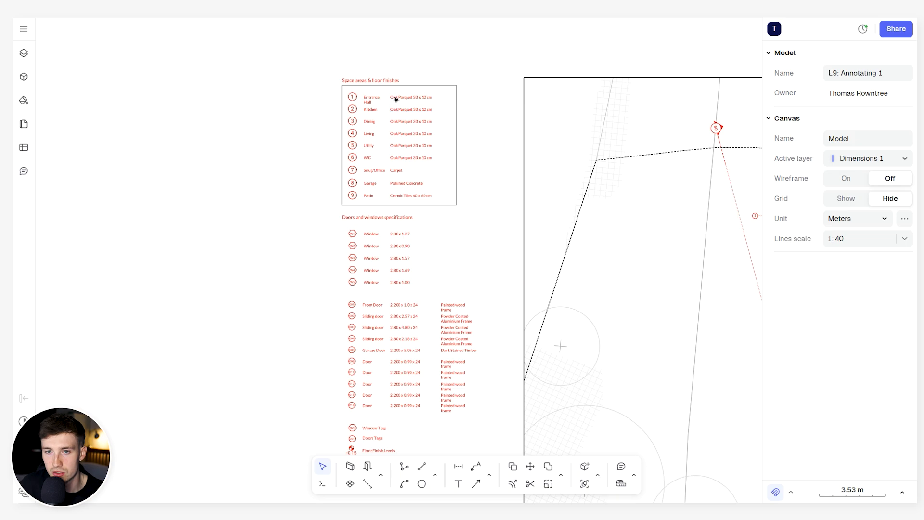
scroll(389, 104, up, 4)
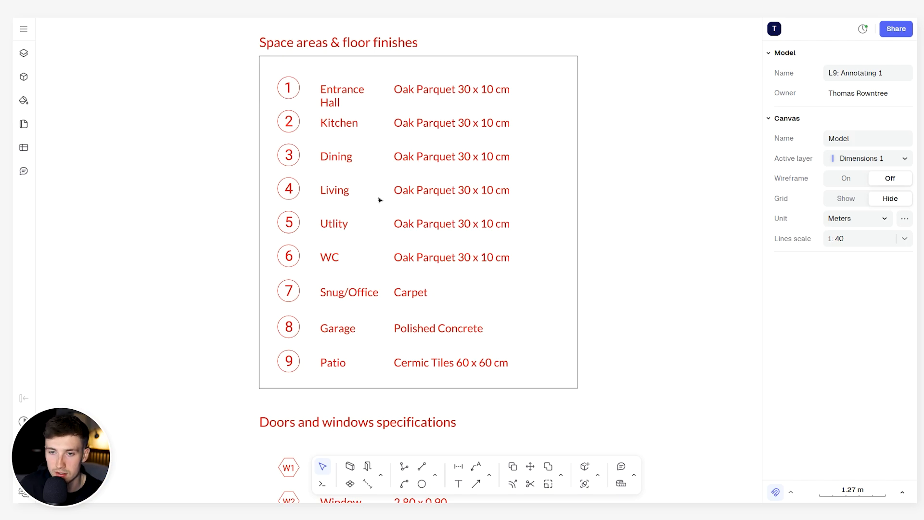
scroll(379, 196, down, 4)
scroll(397, 156, up, 4)
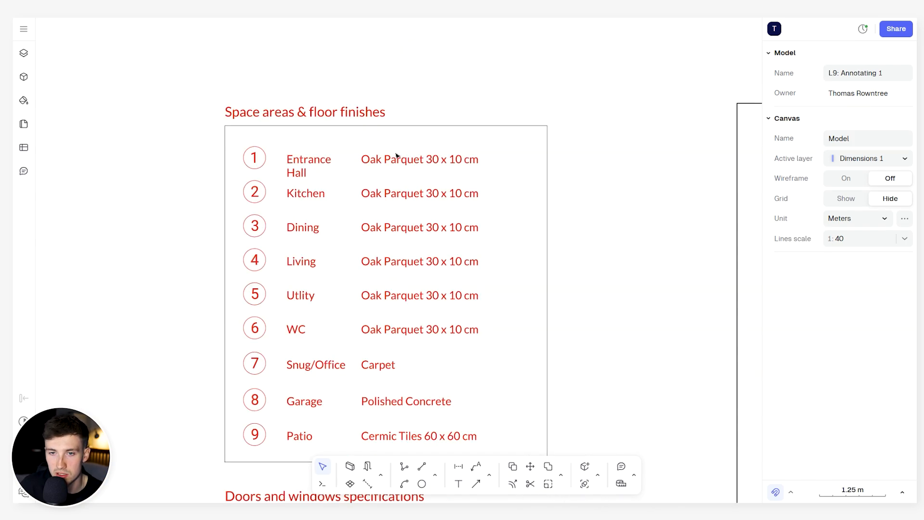
scroll(397, 163, down, 5)
middle_drag(527, 239, 315, 173)
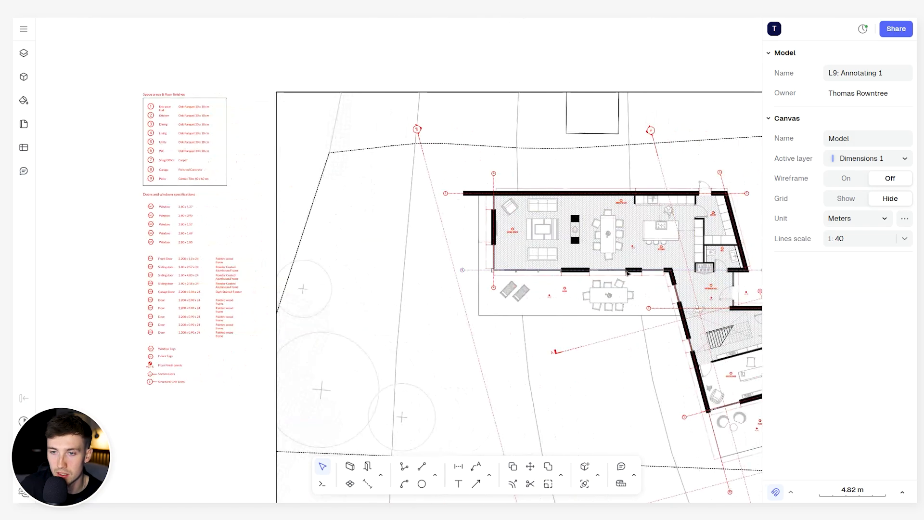
middle_drag(455, 221, 572, 228)
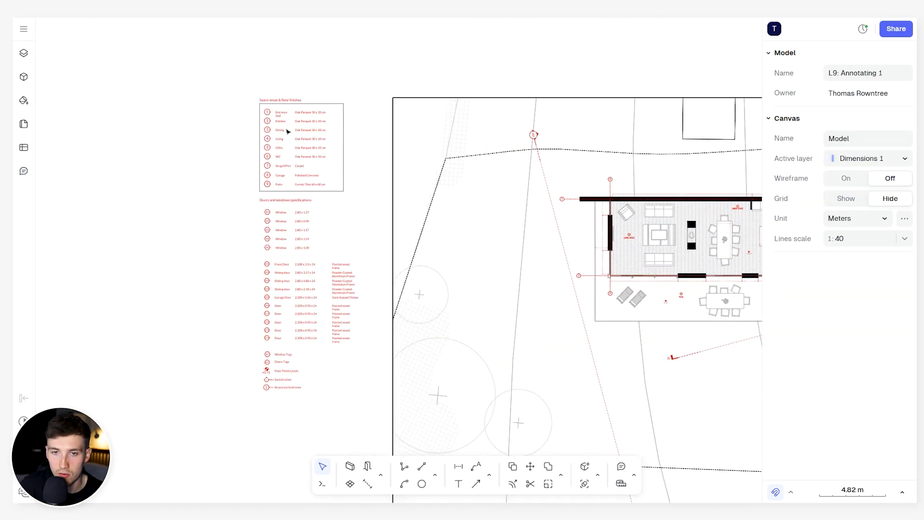
scroll(288, 131, up, 3)
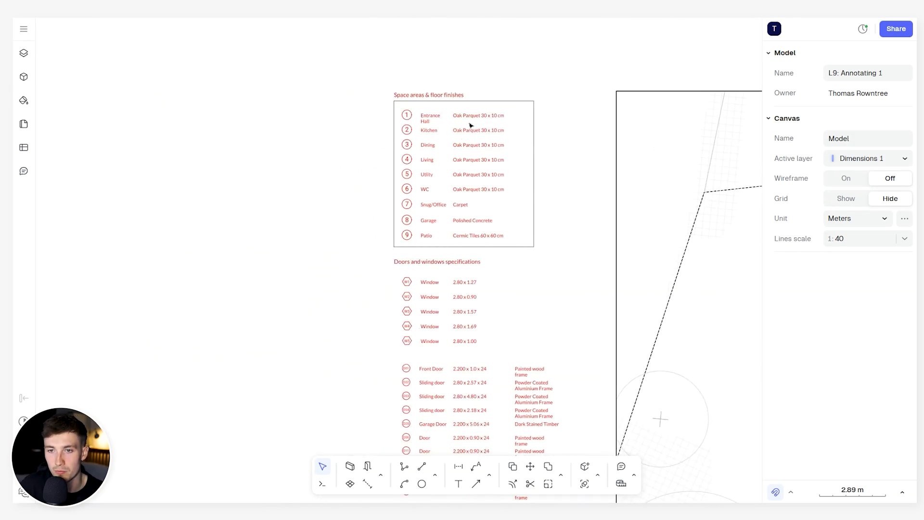
scroll(475, 120, up, 5)
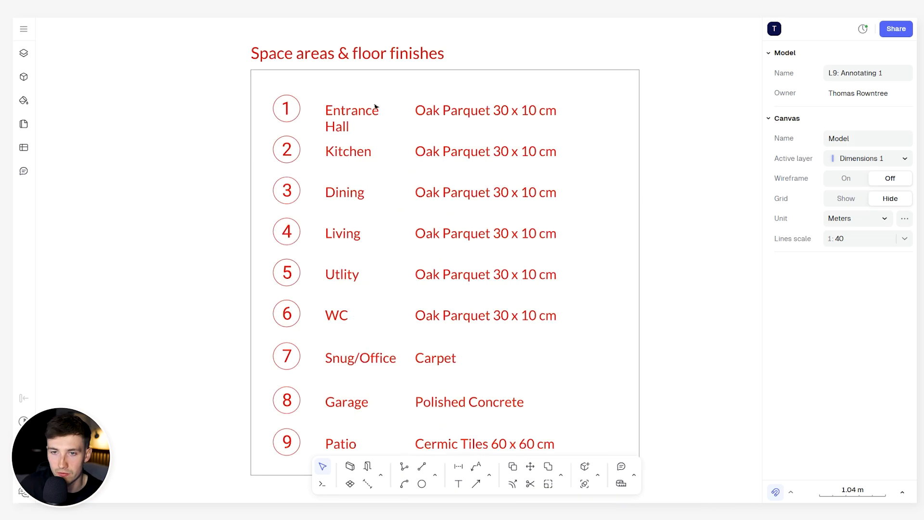
scroll(327, 148, down, 3)
scroll(385, 162, down, 4)
scroll(753, 252, up, 1)
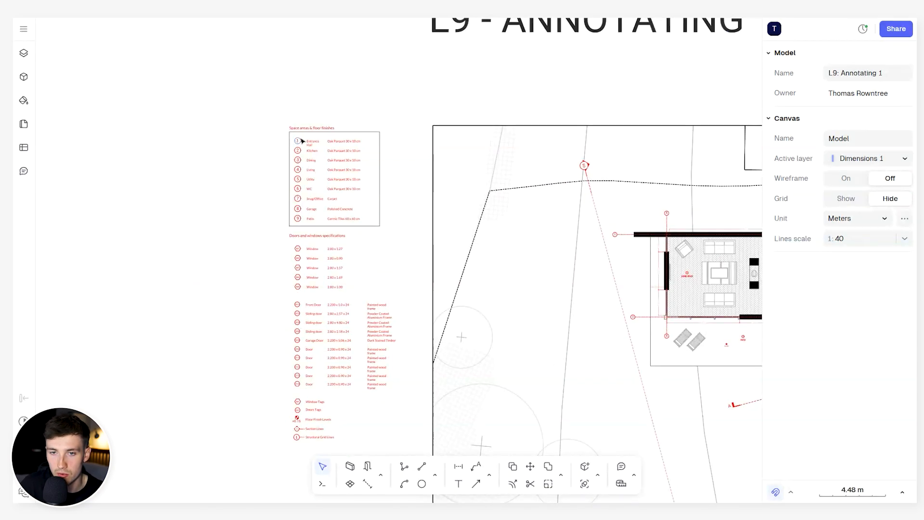
Copy the "Oak Parquet 30 x 10 cm" text from the Space areas & floor finishes key and place it beneath the ENTRANCE HALL label.
scroll(331, 144, up, 6)
click(332, 148)
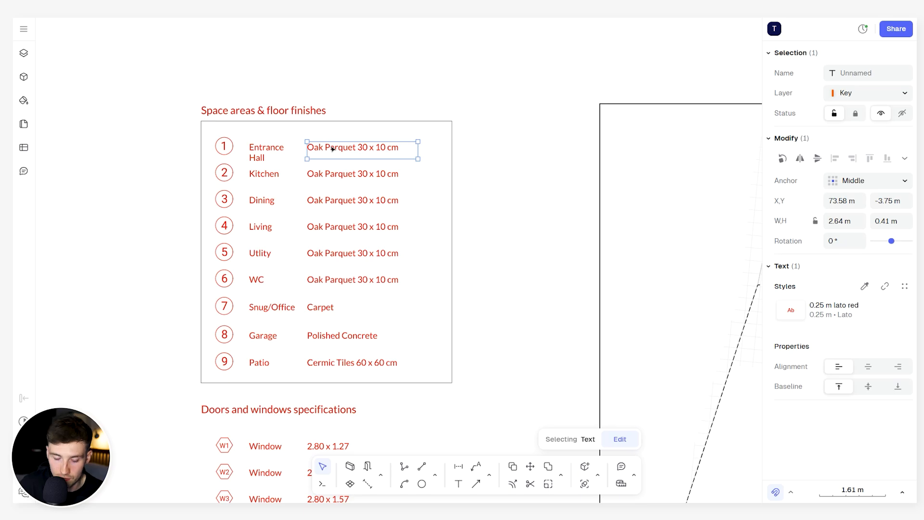
scroll(418, 202, down, 5)
scroll(532, 217, up, 10)
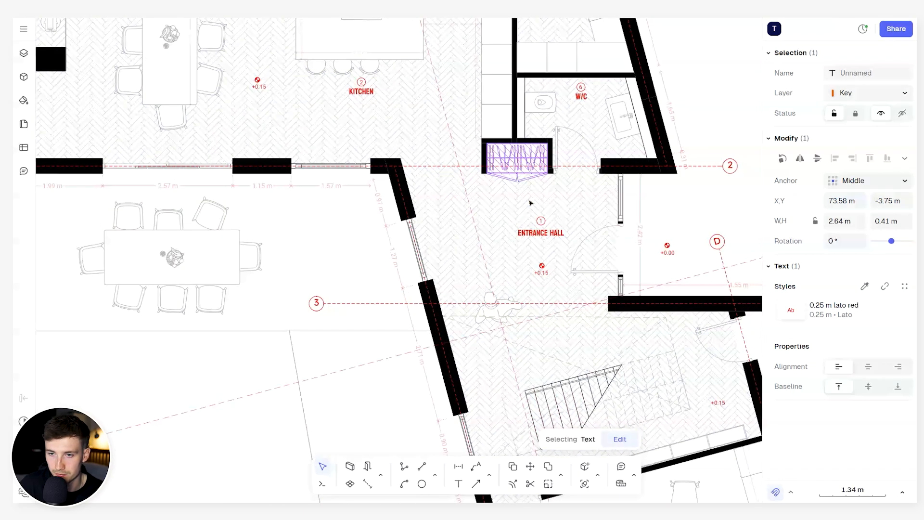
middle_drag(534, 245, 468, 203)
key(ctrl+v)
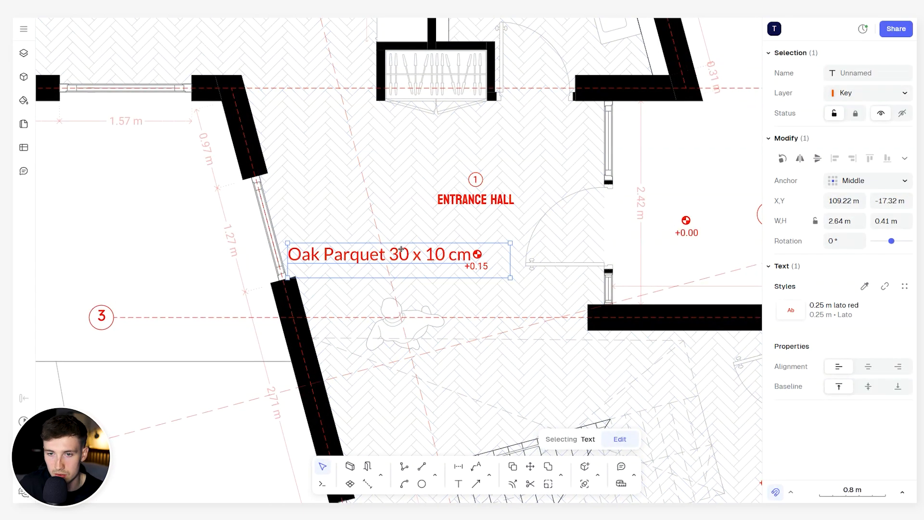
drag(400, 249, 498, 214)
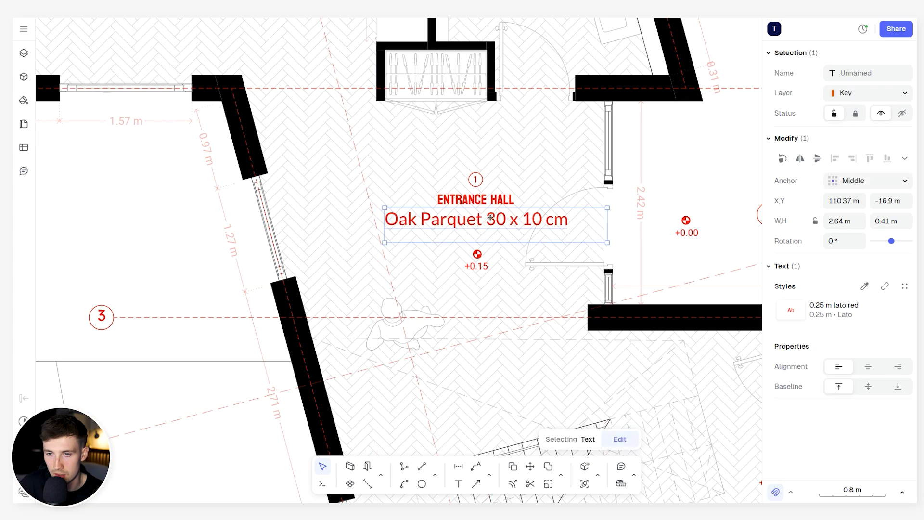
Reword the copied text beneath the ENTRANCE HALL label as "Floor Finish: Oak Parquet".
double_click(495, 221)
click(484, 148)
key(BackSpace)
key(BackSpace)
key(BackSpace)
key(BackSpace)
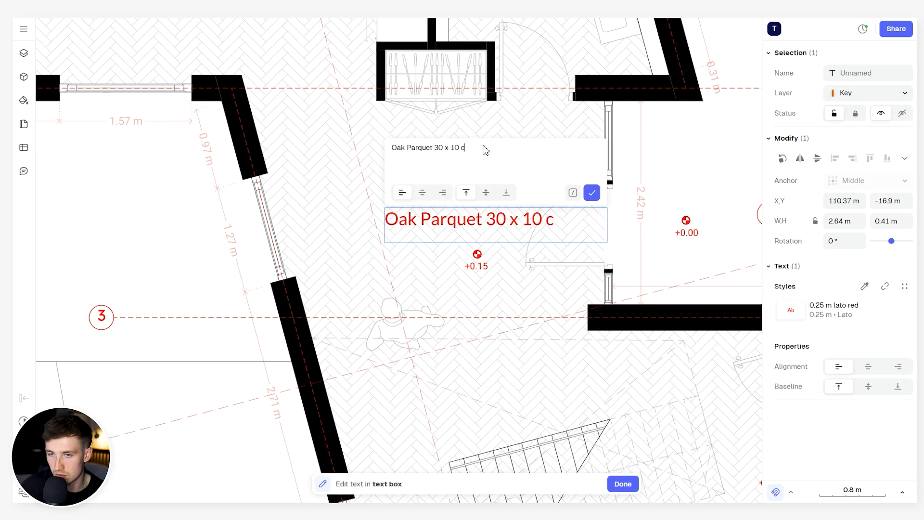
key(BackSpace)
key(BackSpace)
key(BackSpace)
key(BackSpace)
key(BackSpace)
key(BackSpace)
key(BackSpace)
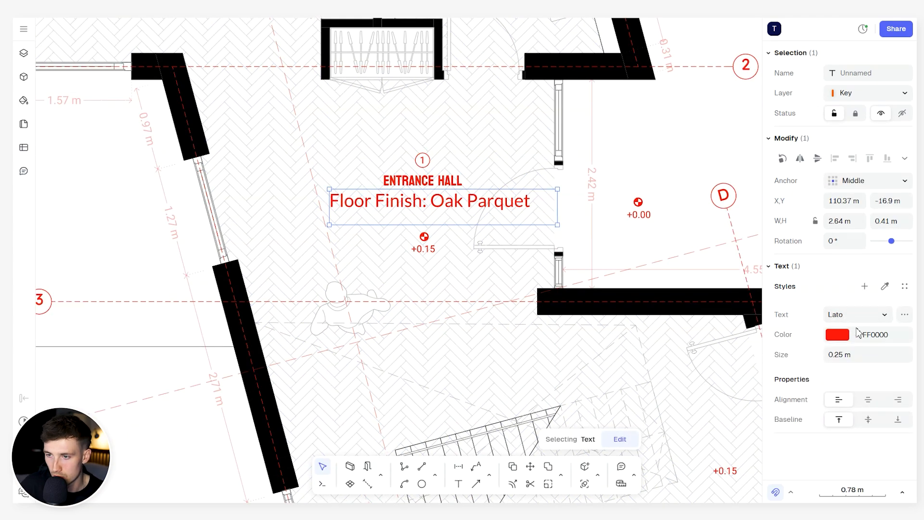
Style the floor finish text as centred red Roboto at 0.04 m and save it as the style Floor Finish Annotation.
click(848, 355)
text(0.1)
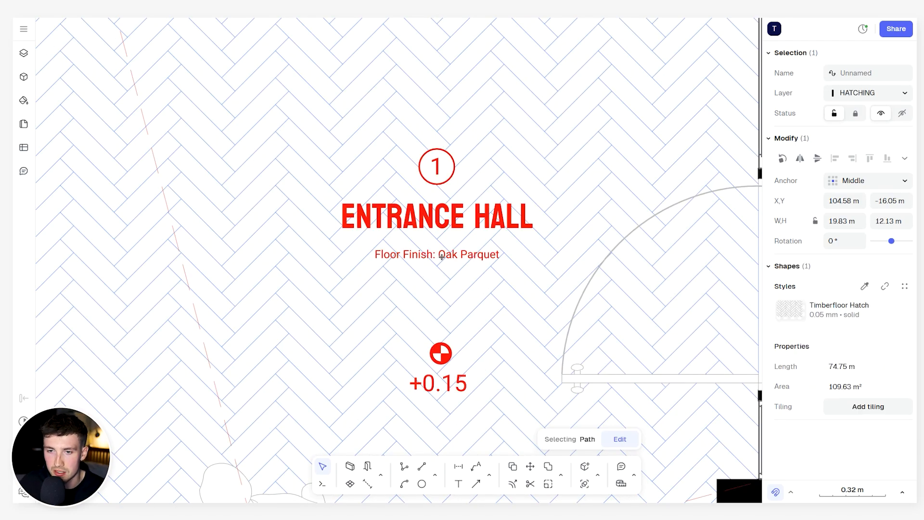
click(451, 256)
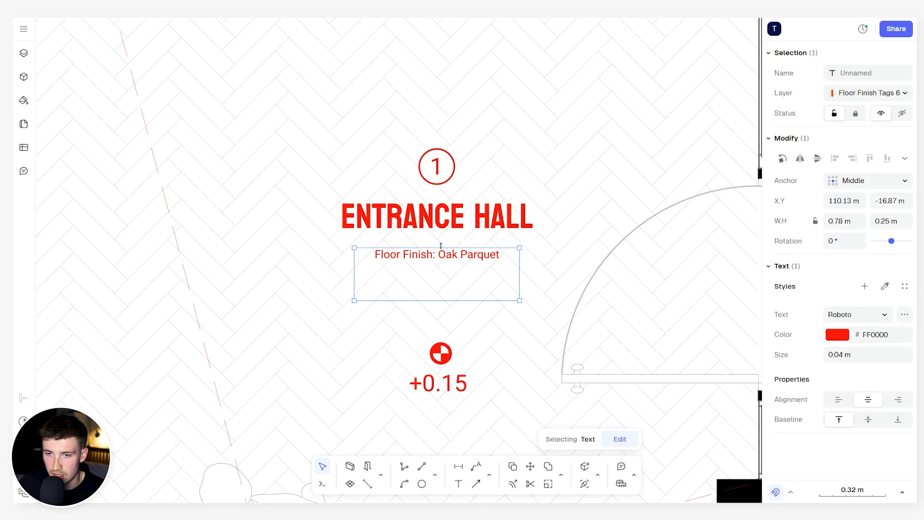
click(865, 288)
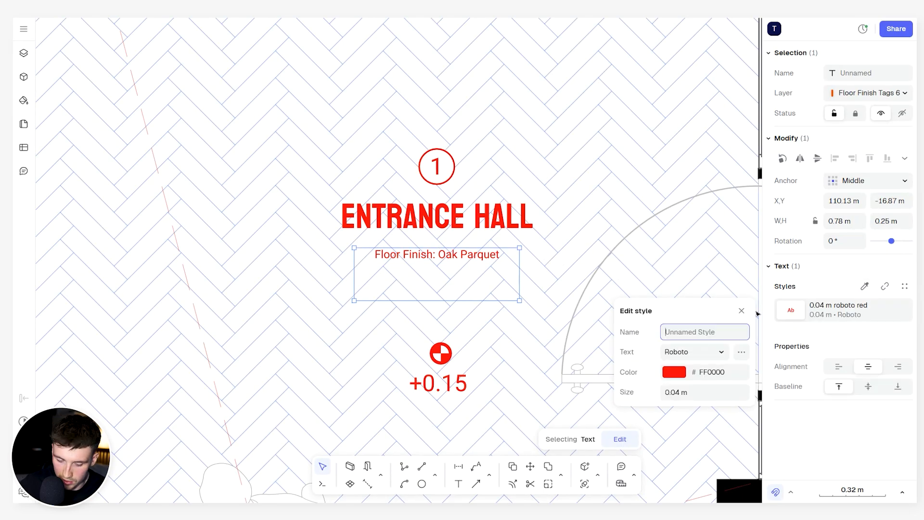
text(Floor Finish Annotation)
key(Return)
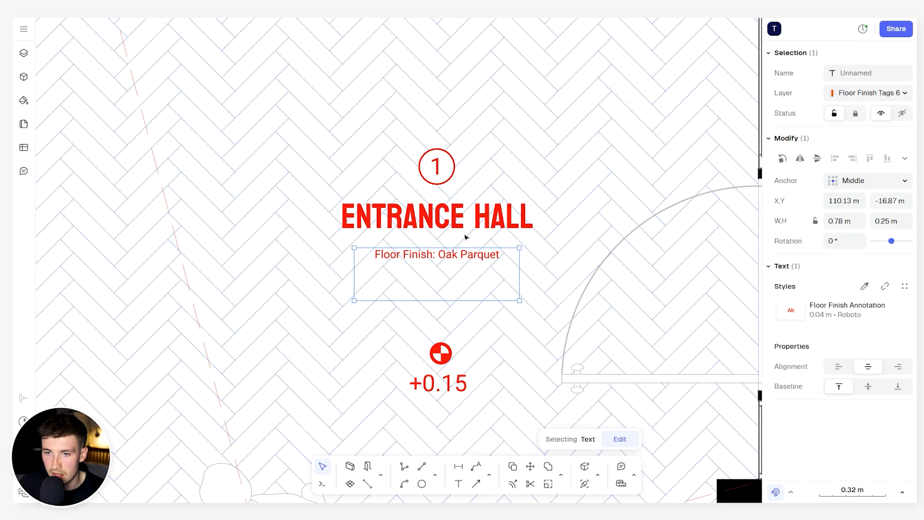
Draw a rectangle about 0.86 m by 0.17 m around the "Floor Finish: Oak Parquet" text.
scroll(433, 256, up, 3)
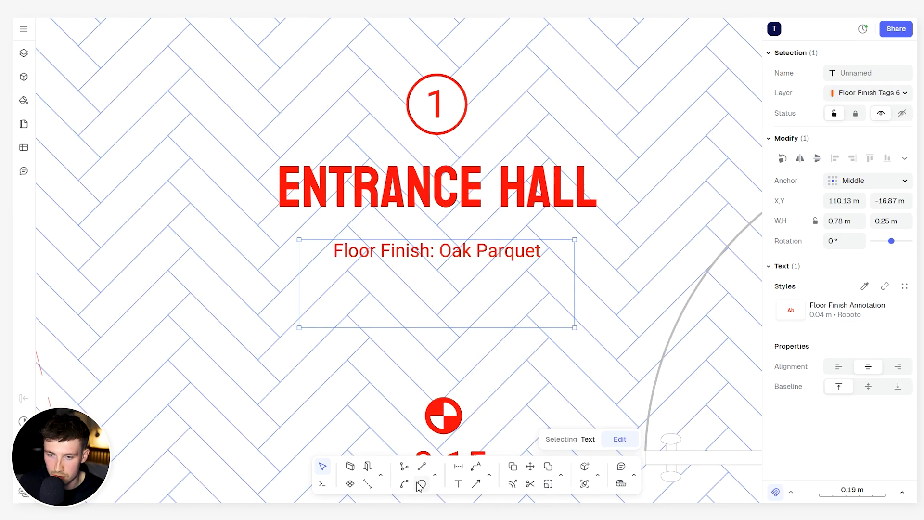
click(435, 475)
click(467, 448)
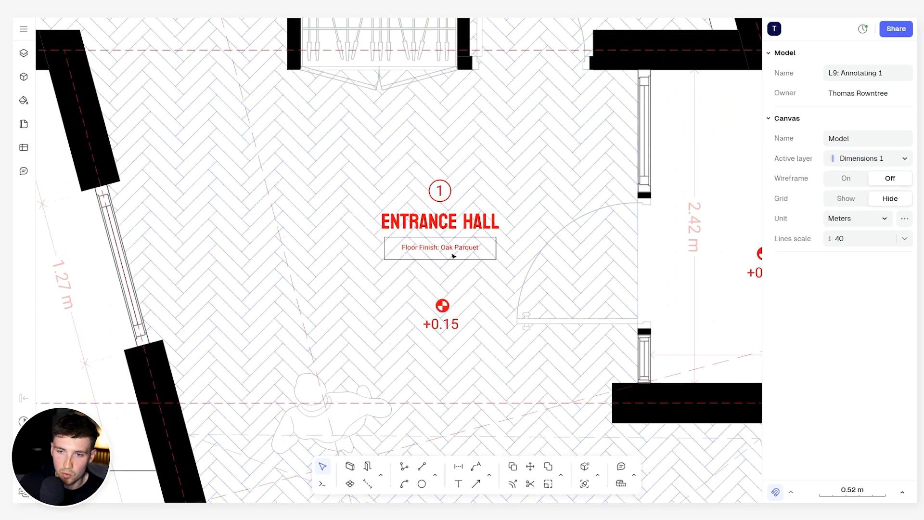
Fillet all corners of the rectangle around the floor finish text with a radius of about 0.03 m.
scroll(451, 243, up, 5)
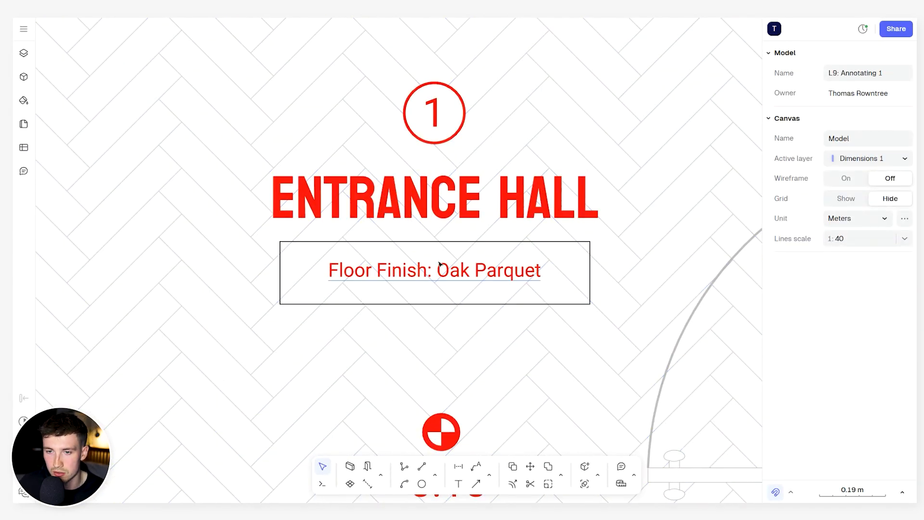
scroll(441, 262, up, 3)
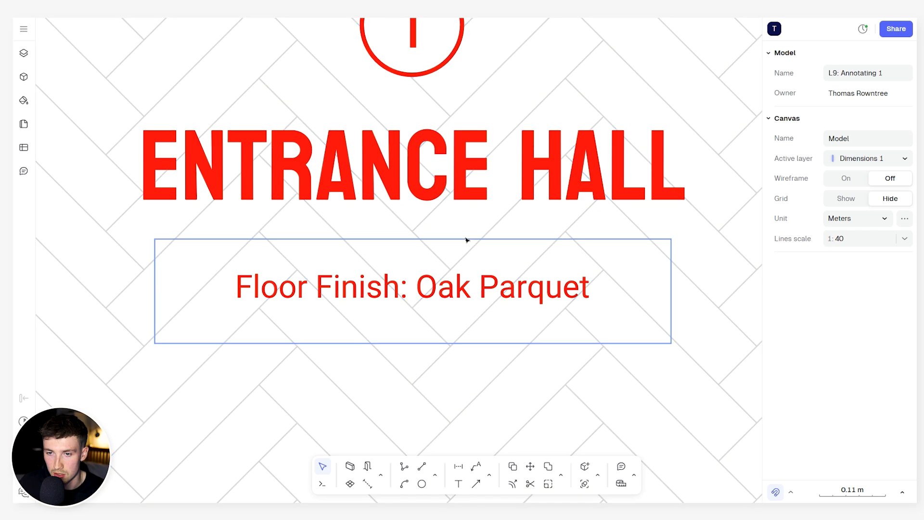
click(465, 239)
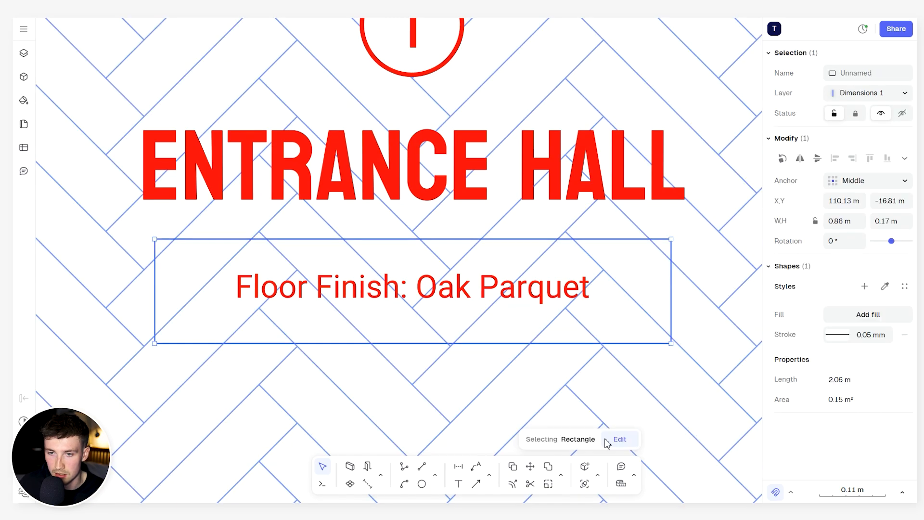
click(561, 475)
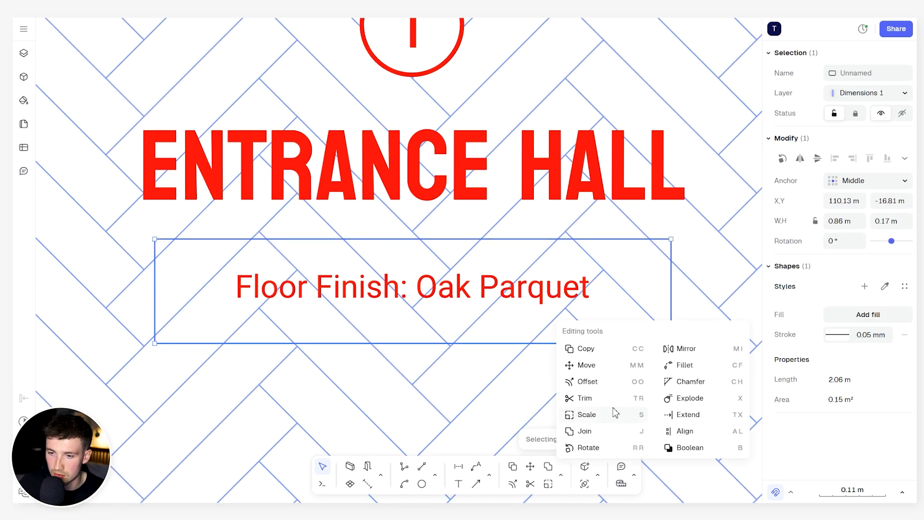
click(697, 367)
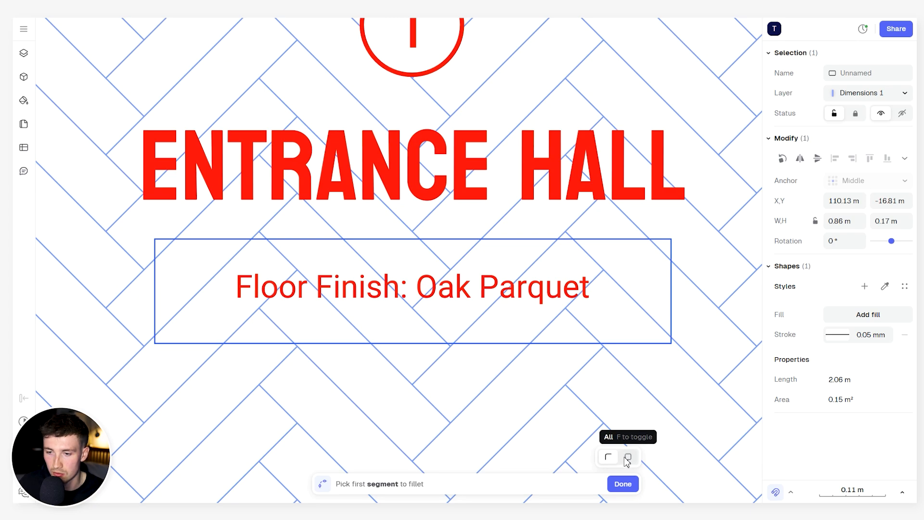
click(638, 344)
click(628, 457)
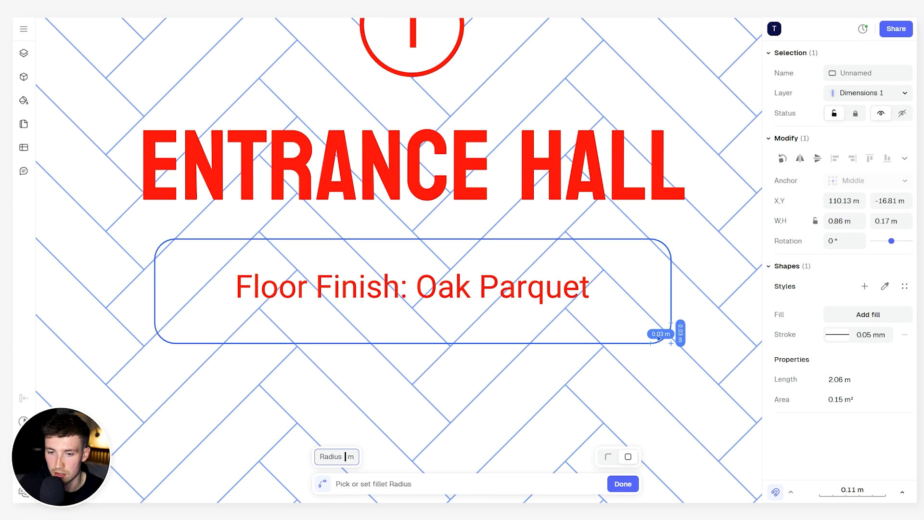
scroll(658, 338, up, 5)
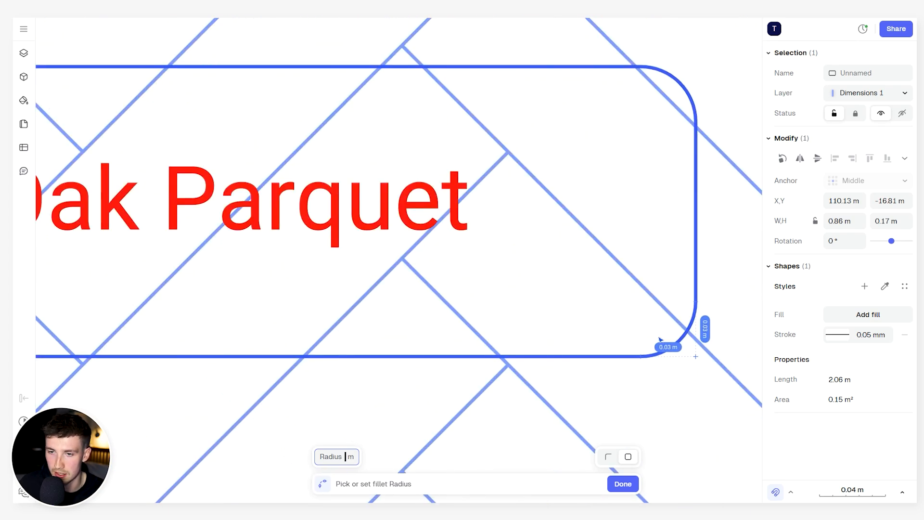
click(660, 339)
scroll(491, 288, down, 6)
middle_drag(508, 288, 533, 287)
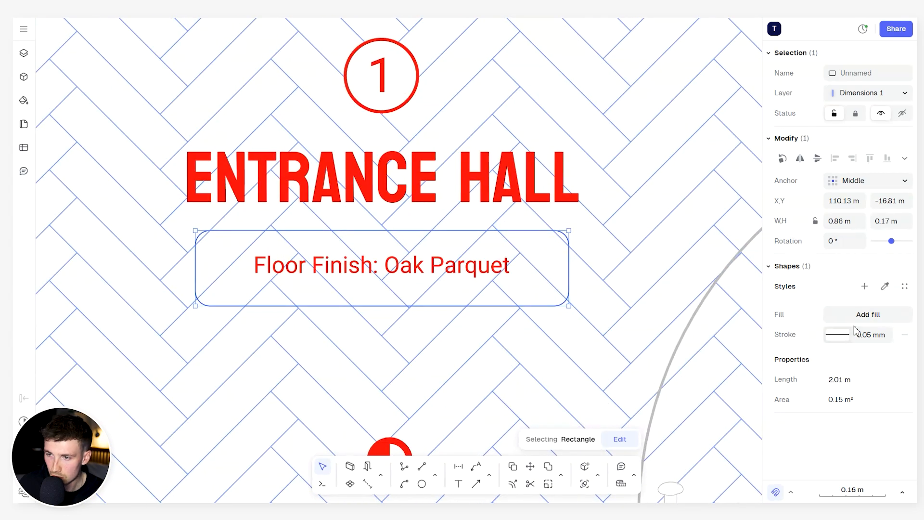
Give the rounded floor finish rectangle a solid white fill (FFFFFF) and a red stroke (FF0000).
click(840, 315)
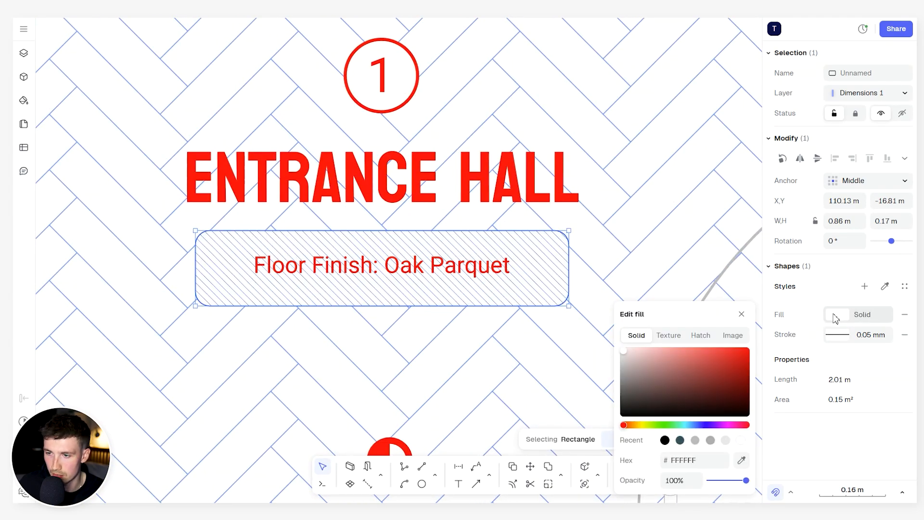
click(838, 335)
drag(715, 367, 770, 301)
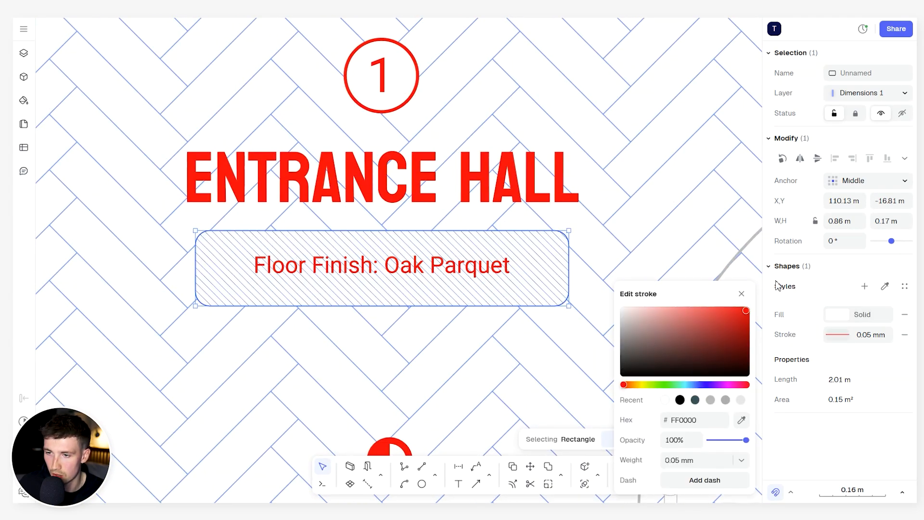
Set the floor finish rectangle's white fill to 50% opacity and save its appearance as the style Floor Finish.
click(837, 315)
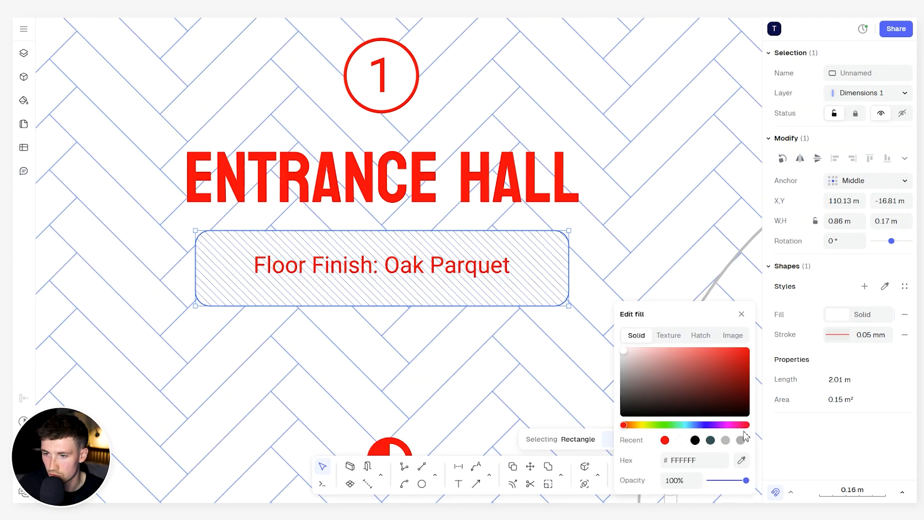
click(687, 479)
text(50)
key(Return)
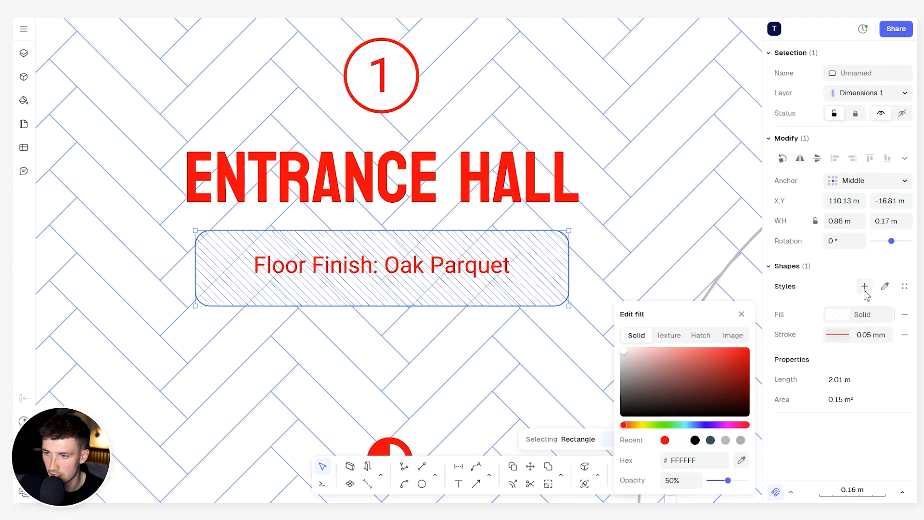
click(865, 288)
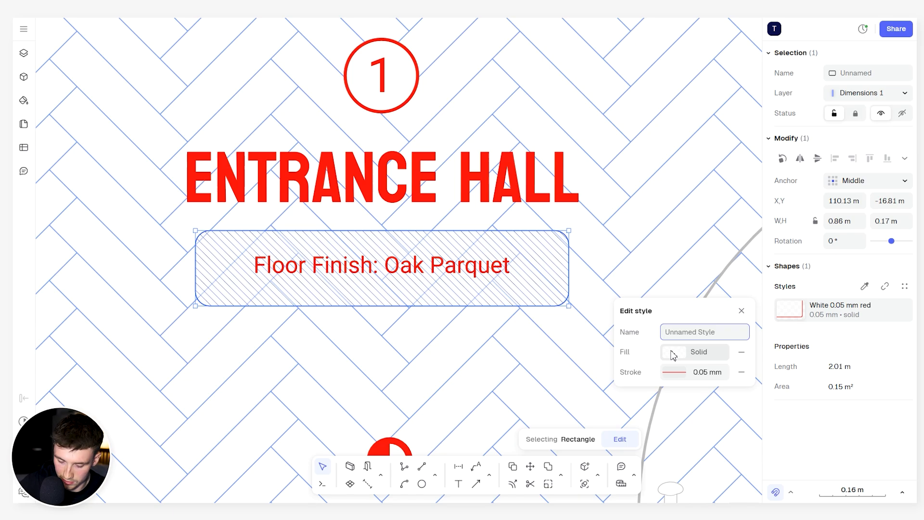
text(Floor Finish)
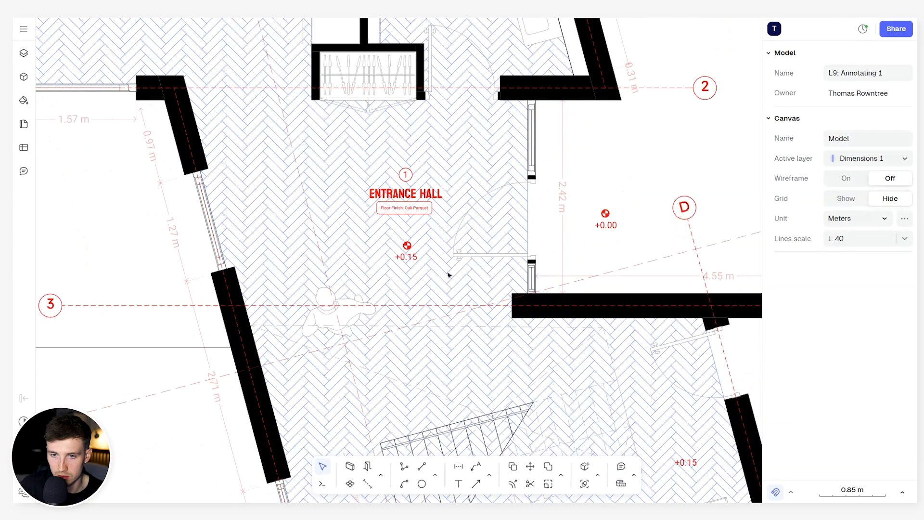
Look over the numbered room names and framed floor finish tags across the ground and upper floor plans.
scroll(467, 288, up, 10)
scroll(466, 287, down, 10)
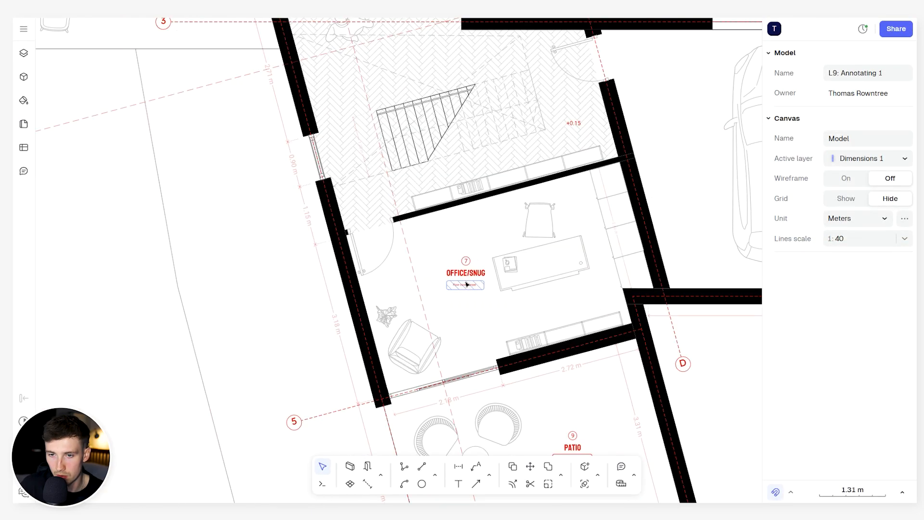
scroll(436, 269, down, 8)
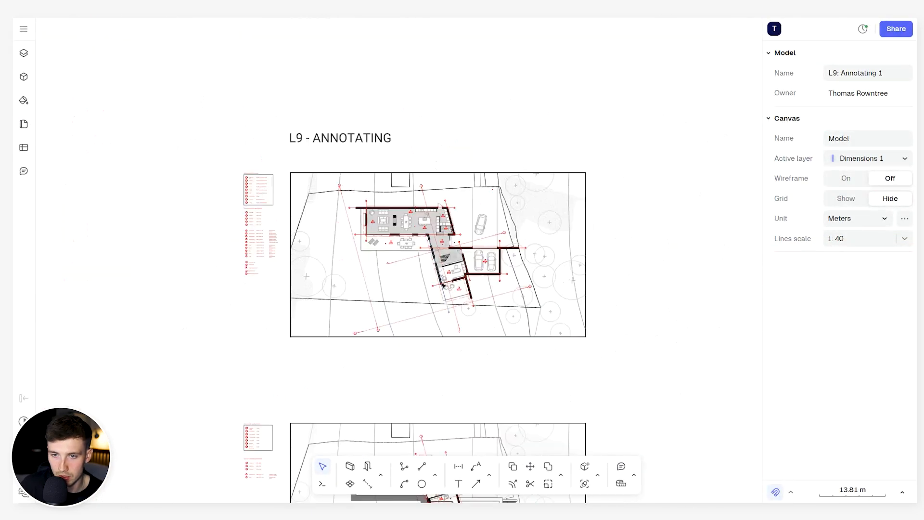
middle_drag(461, 399, 463, 229)
scroll(460, 267, up, 8)
scroll(336, 236, up, 5)
middle_drag(334, 275, 402, 272)
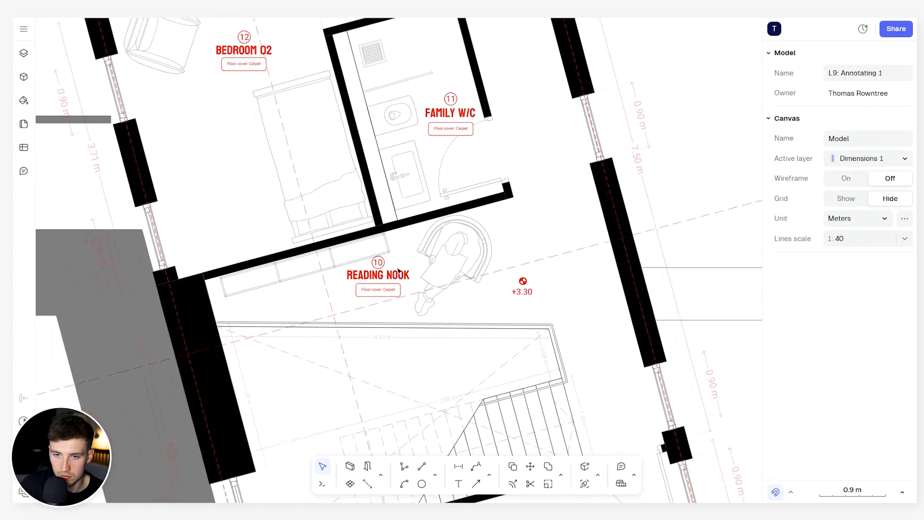
scroll(397, 277, up, 3)
scroll(449, 134, down, 2)
middle_drag(449, 135, 465, 232)
scroll(474, 112, down, 3)
middle_drag(474, 112, 495, 273)
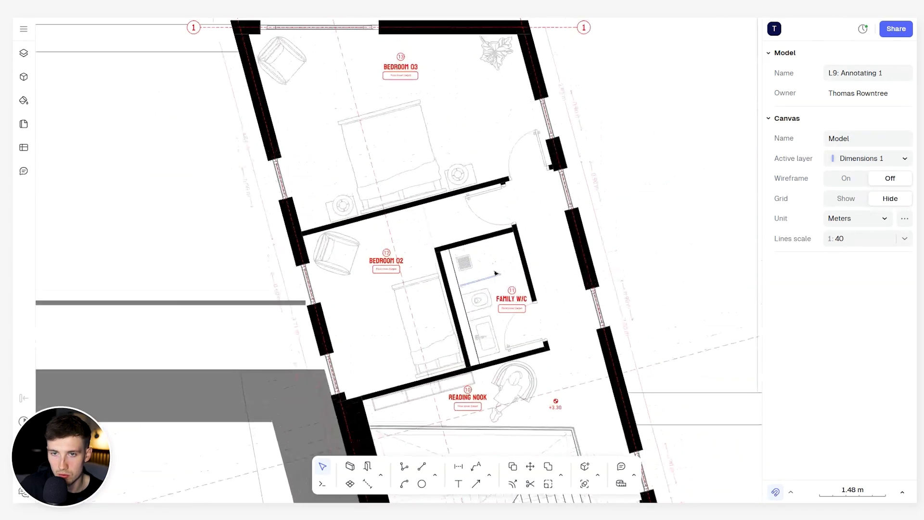
middle_drag(519, 320, 455, 269)
scroll(433, 126, down, 5)
scroll(455, 218, up, 3)
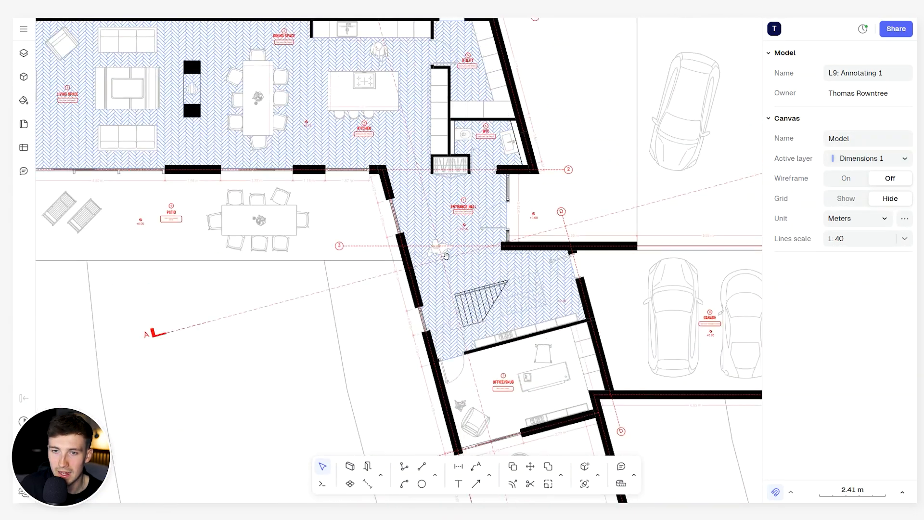
middle_drag(455, 218, 452, 260)
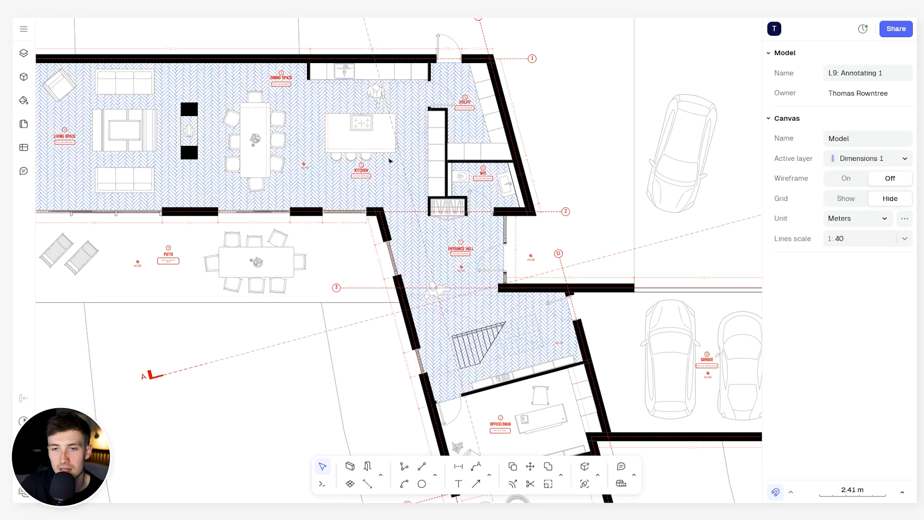
Copy the D01 tag from the doors and windows specifications and place it at the entrance hall's front door.
scroll(271, 84, up, 5)
middle_drag(311, 107, 354, 167)
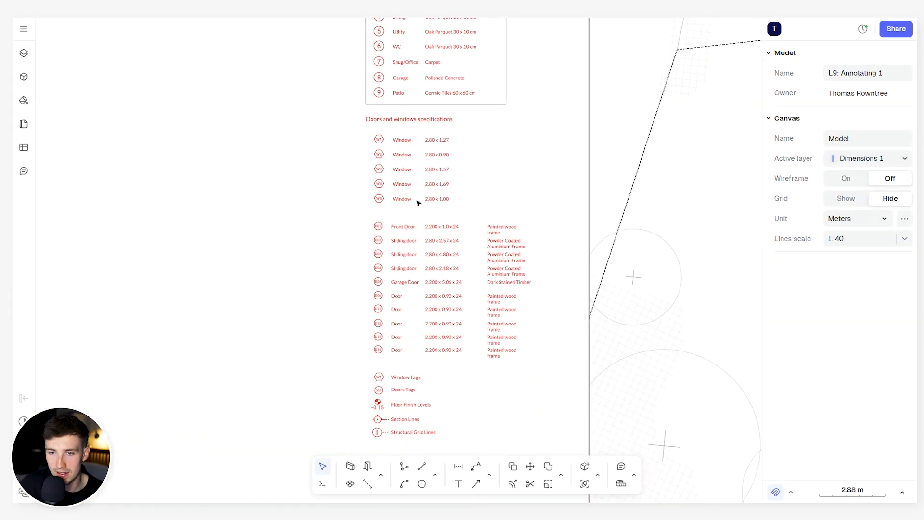
scroll(414, 195, up, 1)
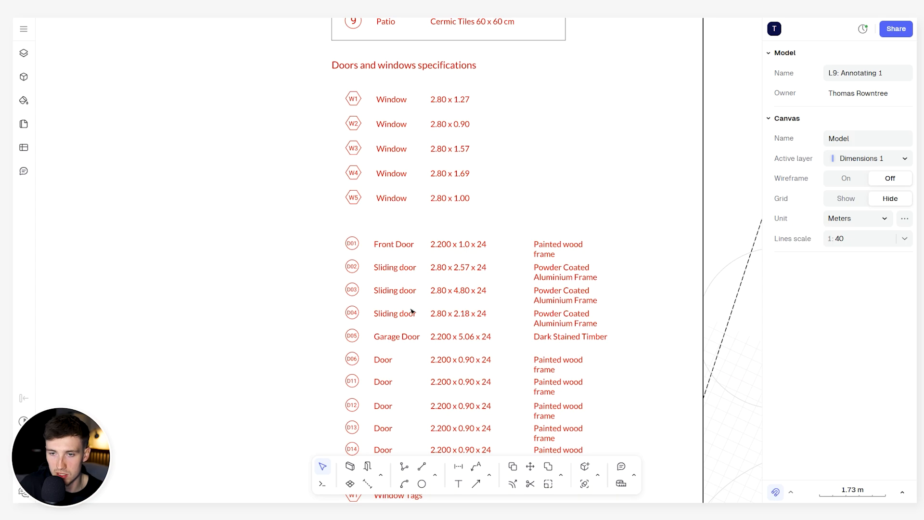
middle_drag(412, 311, 440, 219)
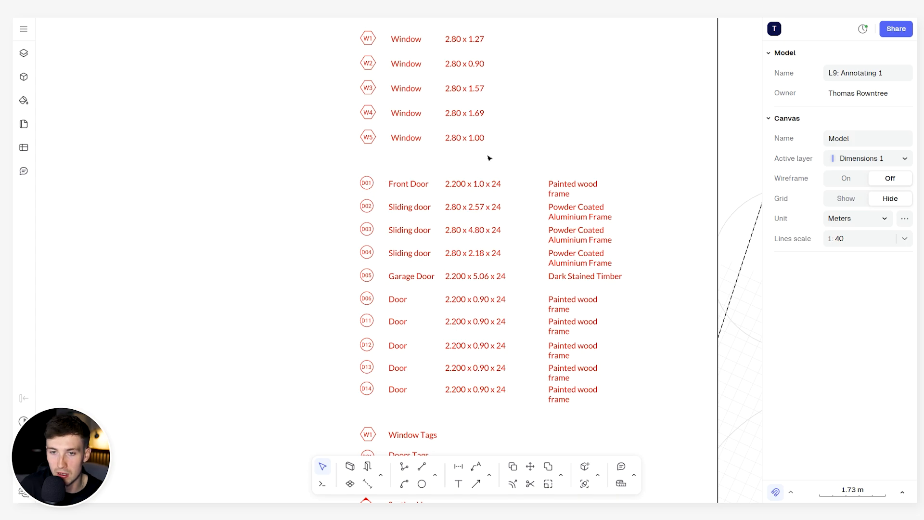
click(363, 182)
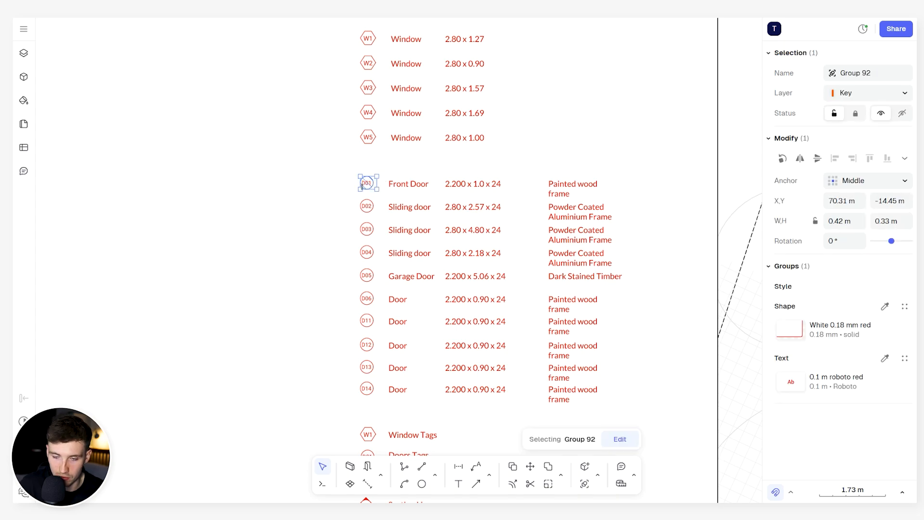
scroll(334, 202, down, 8)
middle_drag(751, 219, 558, 216)
scroll(549, 215, up, 9)
scroll(506, 212, up, 6)
key(ctrl+v)
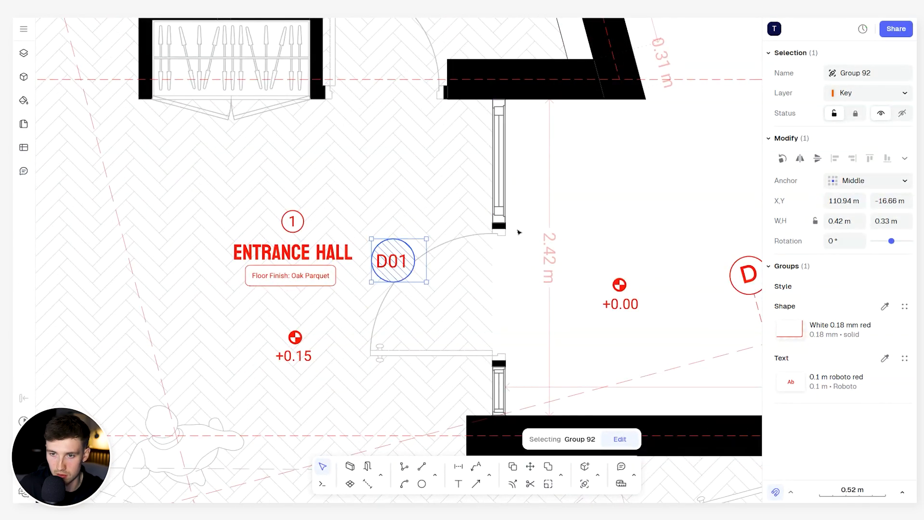
drag(386, 258, 514, 292)
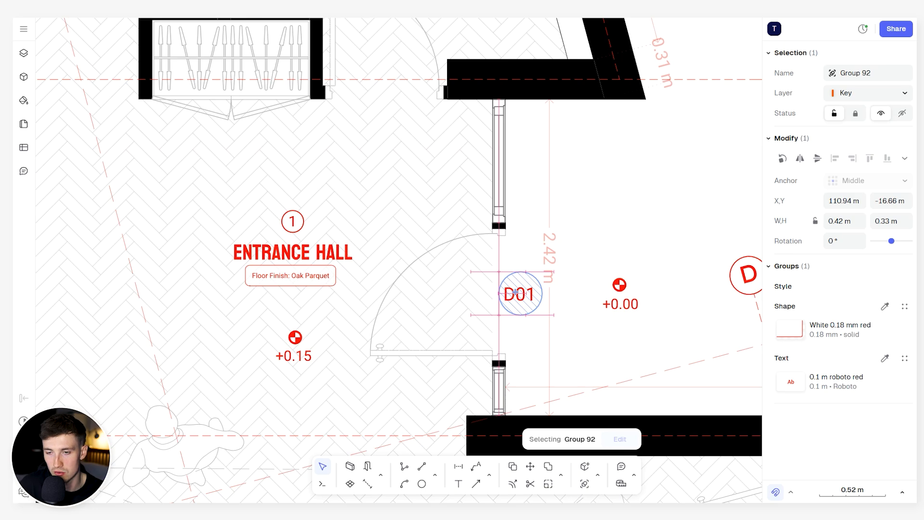
key(Escape)
Add a leader pointing to the fireplace between the living and dining spaces, with a landing about 0.3 m long and the text "Dual Fireplace".
scroll(478, 165, down, 8)
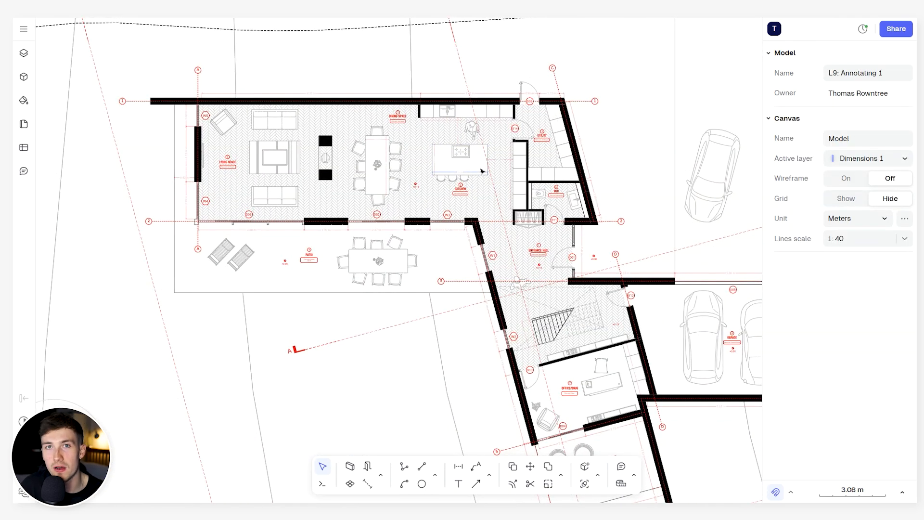
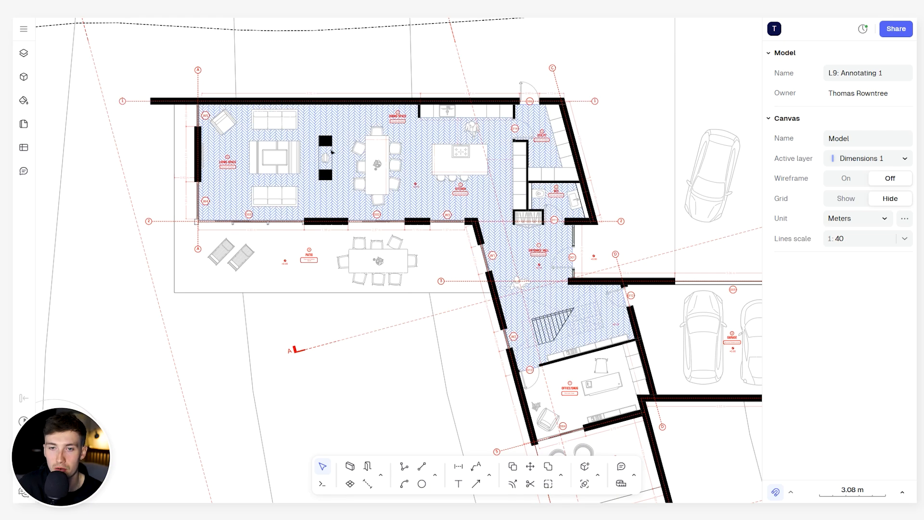
scroll(331, 153, up, 5)
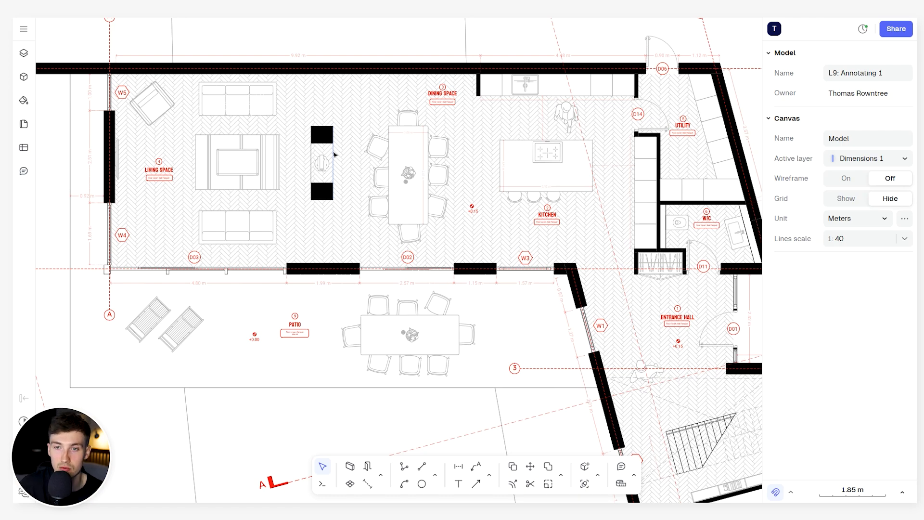
click(490, 476)
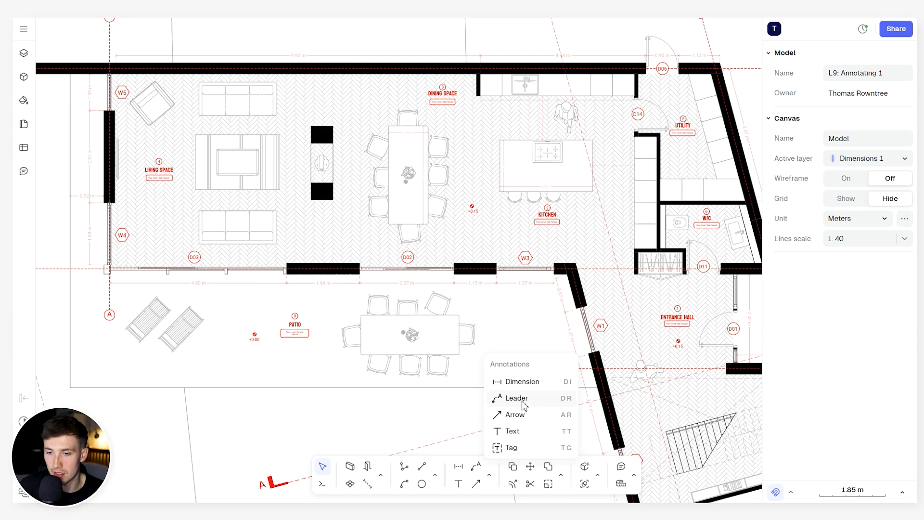
click(516, 398)
scroll(292, 107, up, 10)
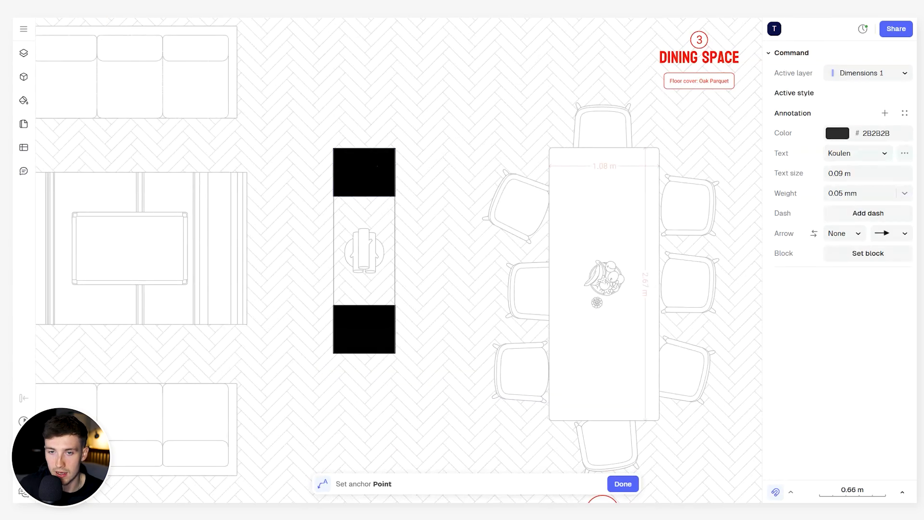
click(367, 213)
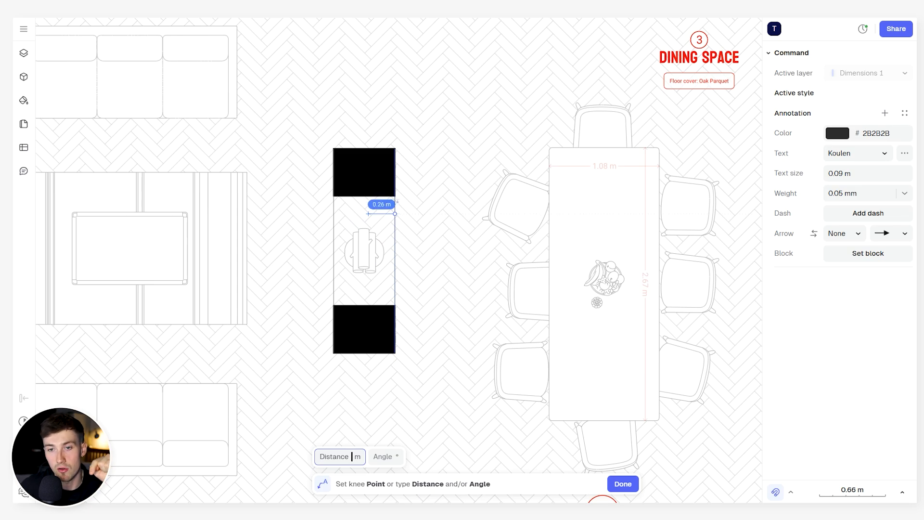
click(368, 126)
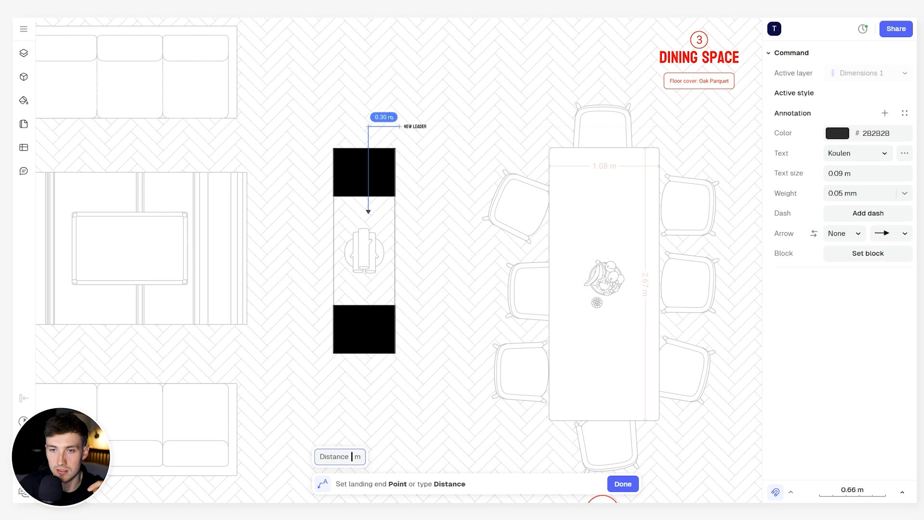
click(394, 125)
scroll(413, 131, up, 3)
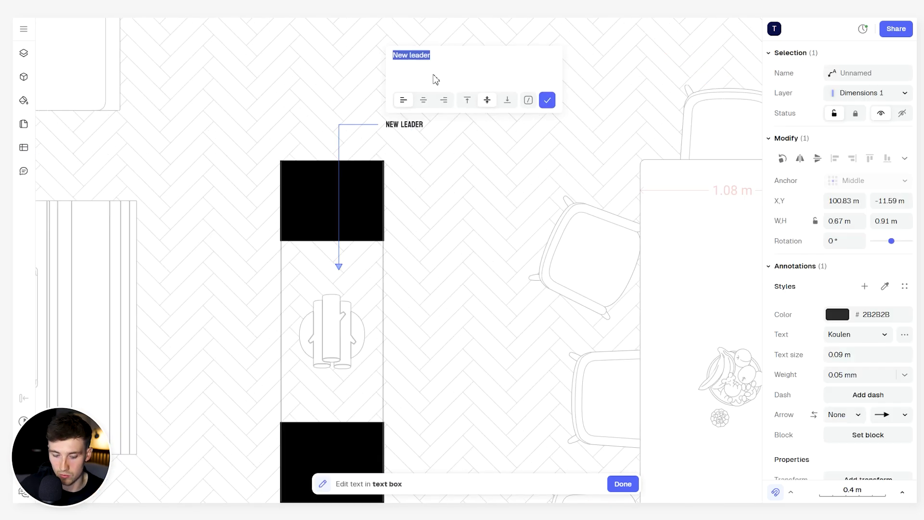
text(Dual Fire)
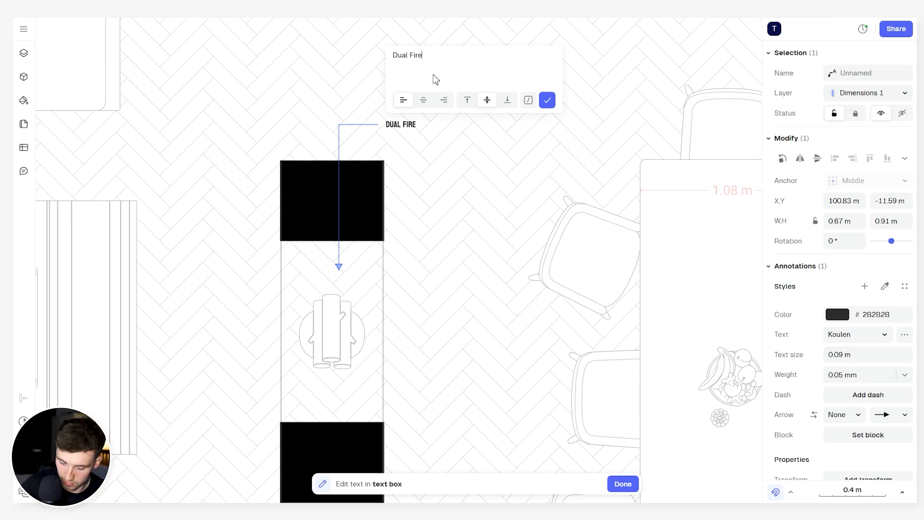
text(place)
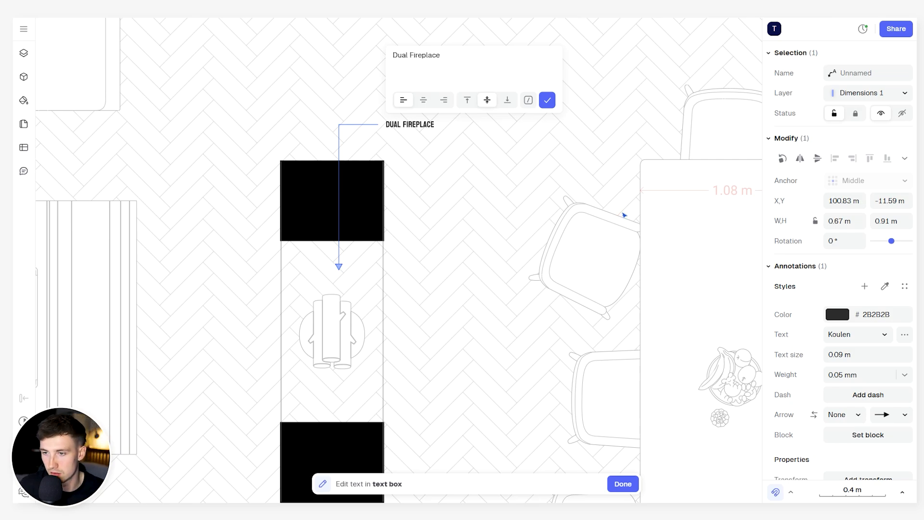
Set the fireplace leader's colour to red (FF0000) and its font to Roboto.
click(838, 315)
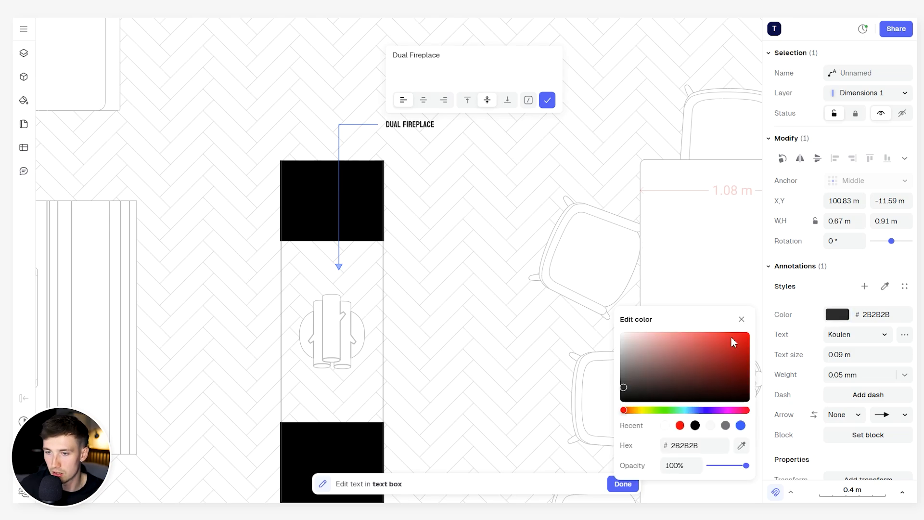
drag(725, 368, 784, 314)
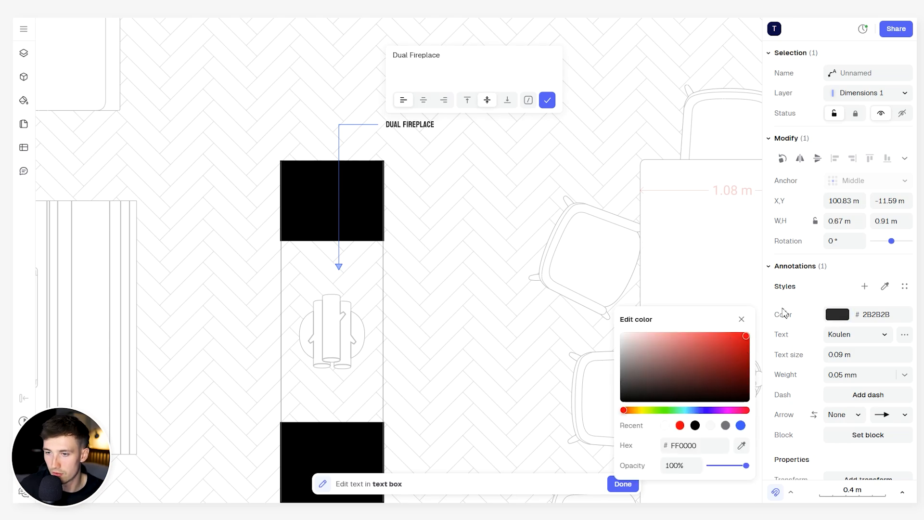
click(861, 334)
click(860, 337)
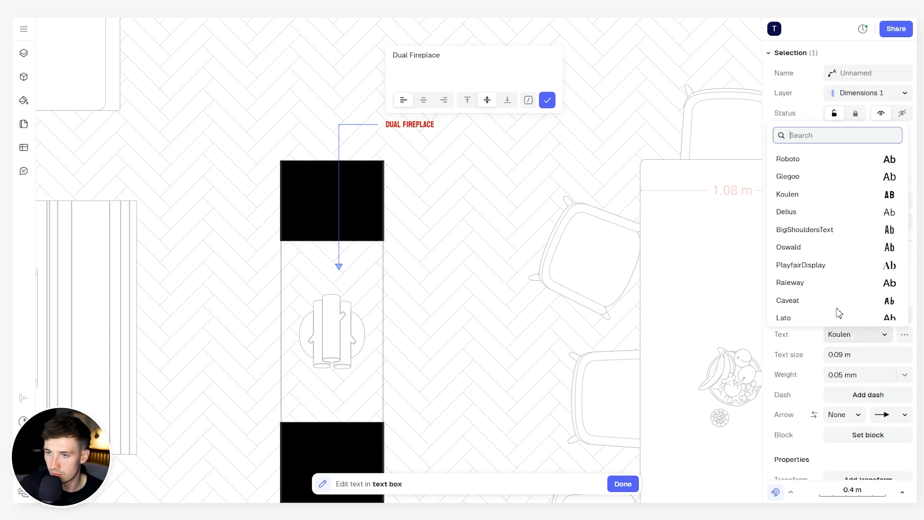
click(816, 159)
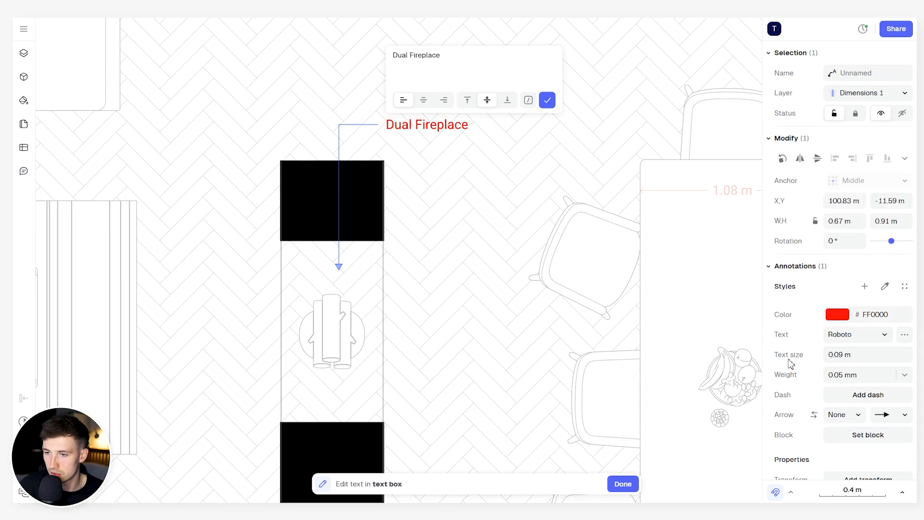
scroll(786, 364, down, 1)
click(898, 355)
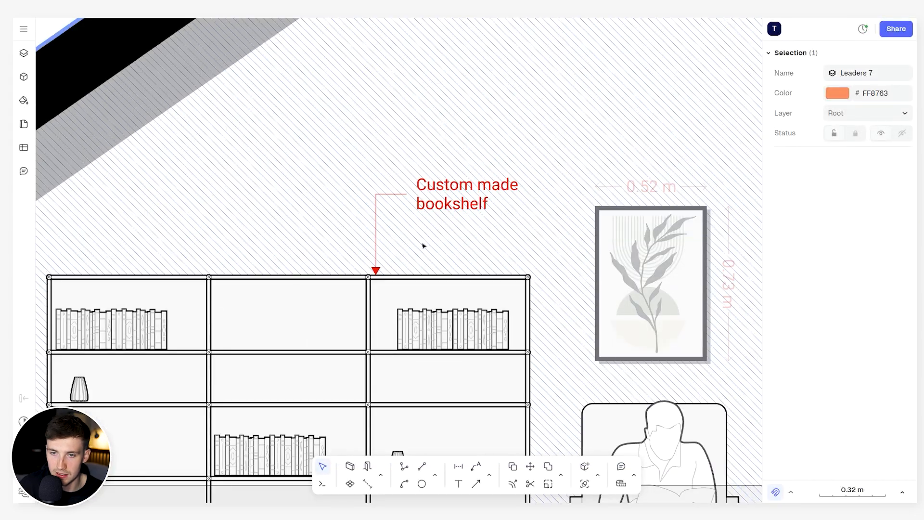
Examine the bookshelf leader in the section and the annotations across the other sections, elevations and roof plan.
scroll(439, 193, down, 5)
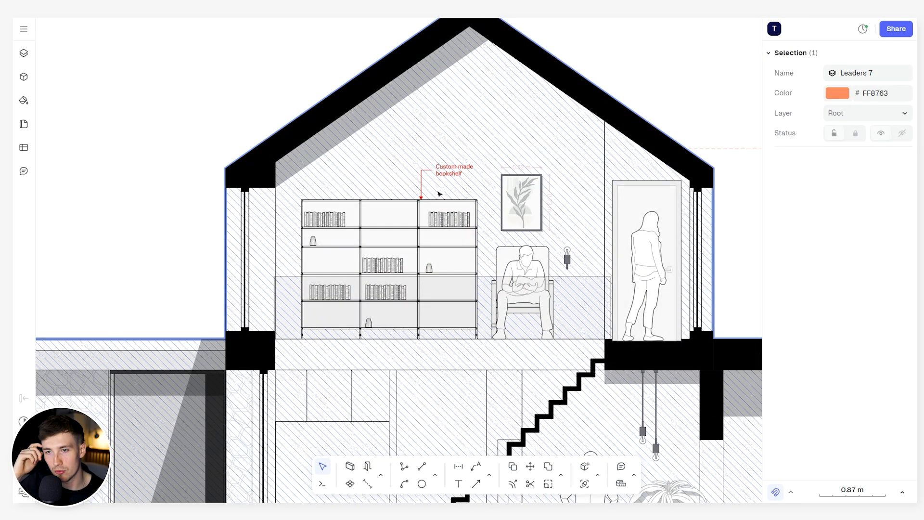
click(318, 54)
scroll(403, 166, down, 10)
middle_drag(426, 162, 517, 181)
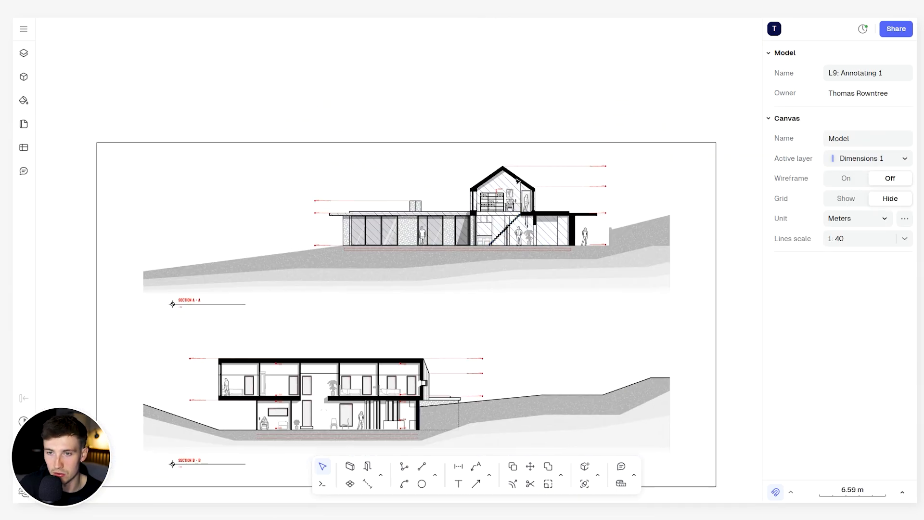
scroll(517, 181, up, 5)
scroll(437, 224, up, 4)
scroll(443, 248, down, 10)
middle_drag(438, 290, 508, 80)
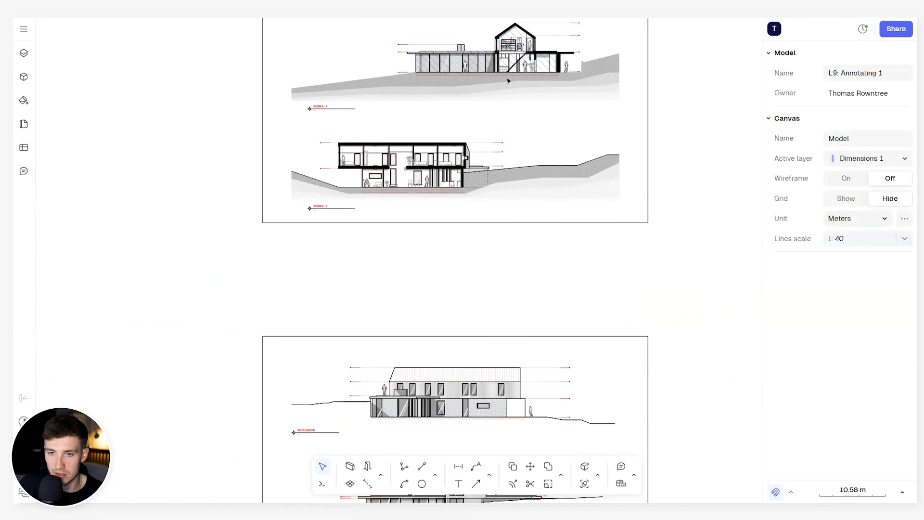
scroll(479, 276, down, 15)
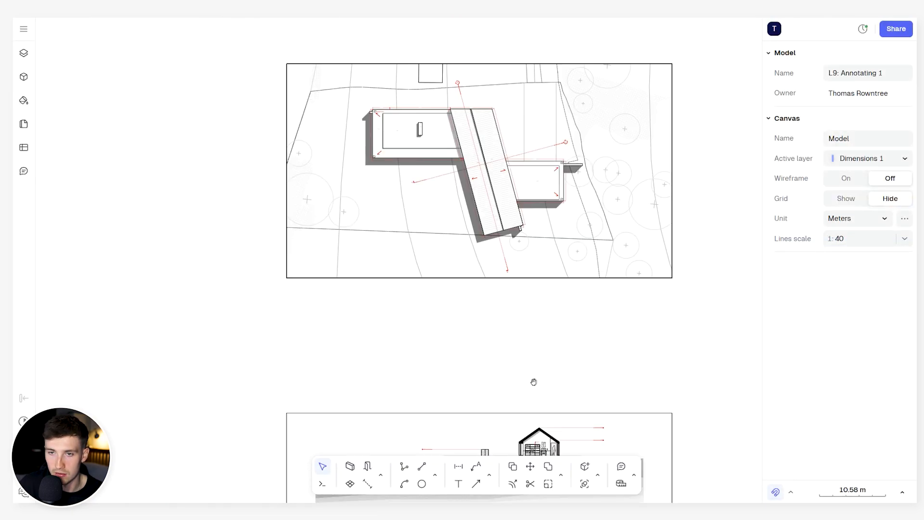
Examine the scupper box label and level values on the flat roof in the plan.
scroll(529, 293, up, 5)
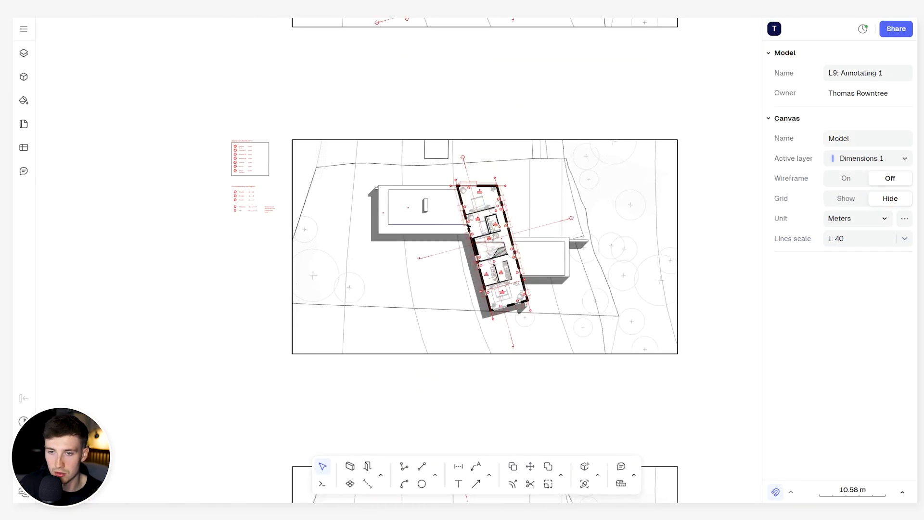
middle_drag(434, 378, 475, 138)
scroll(443, 330, up, 12)
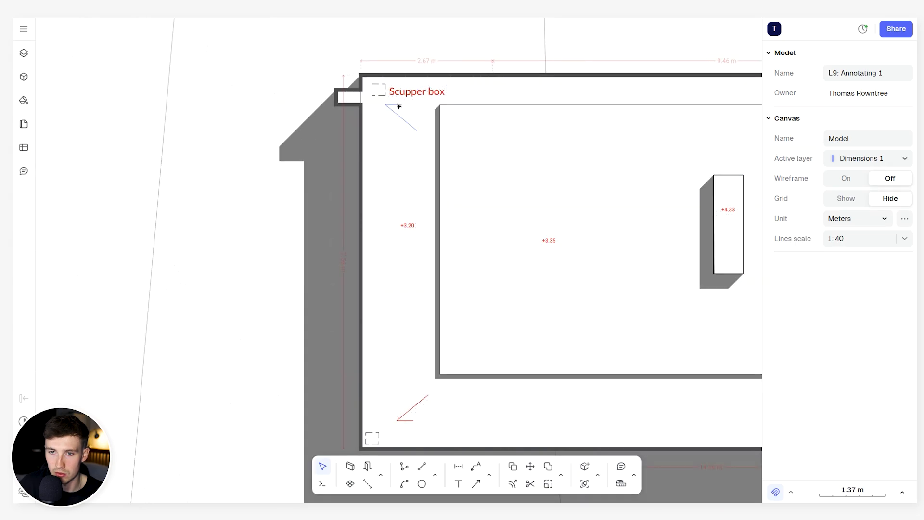
Examine the kitchen island and dual sided fireplace leaders, along with the rest of the ground floor plan's annotations.
scroll(444, 251, down, 10)
middle_drag(575, 190, 526, 414)
middle_drag(534, 144, 529, 409)
middle_drag(529, 145, 471, 144)
scroll(469, 141, up, 15)
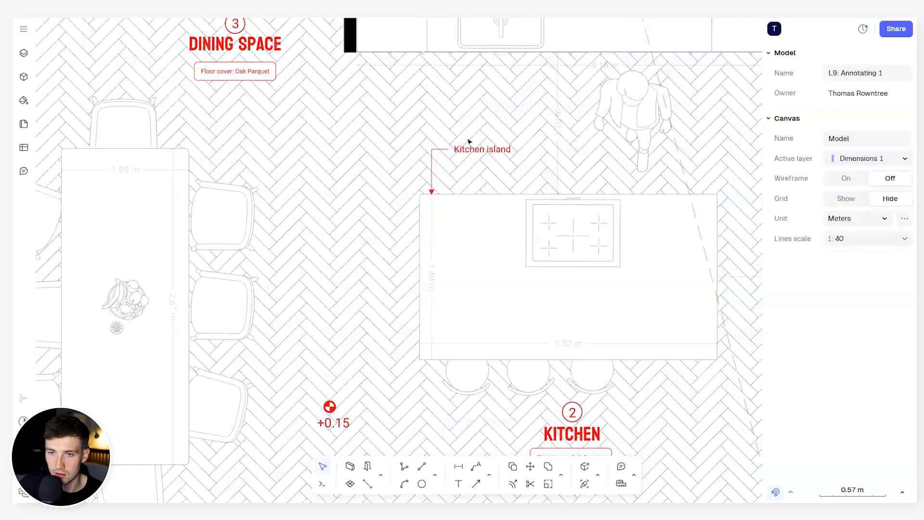
scroll(471, 143, up, 3)
double_click(495, 154)
scroll(460, 168, down, 11)
scroll(462, 179, up, 9)
middle_drag(507, 154, 710, 232)
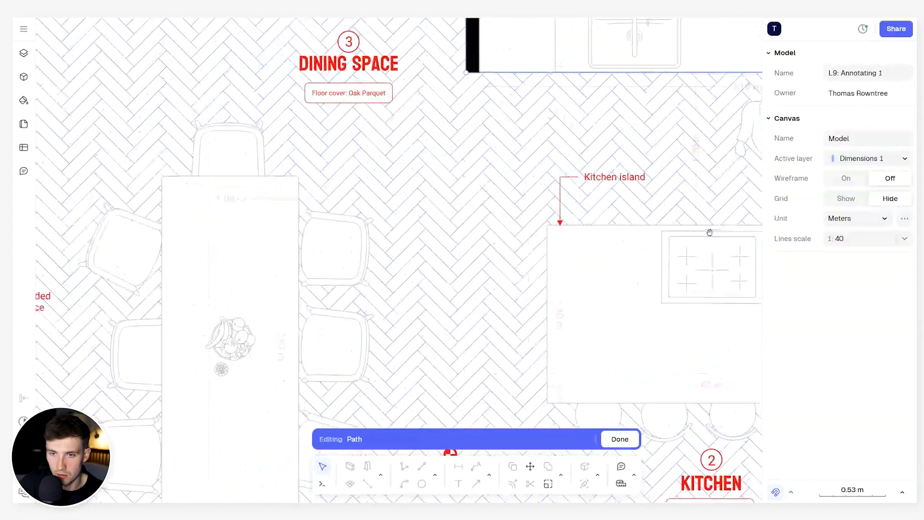
middle_drag(306, 217, 676, 212)
scroll(410, 305, up, 3)
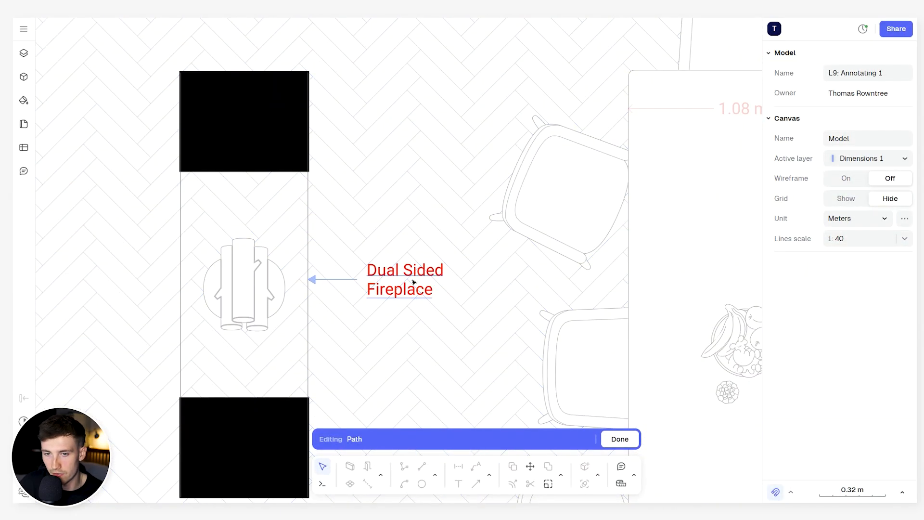
scroll(413, 281, down, 10)
middle_drag(439, 315, 348, 225)
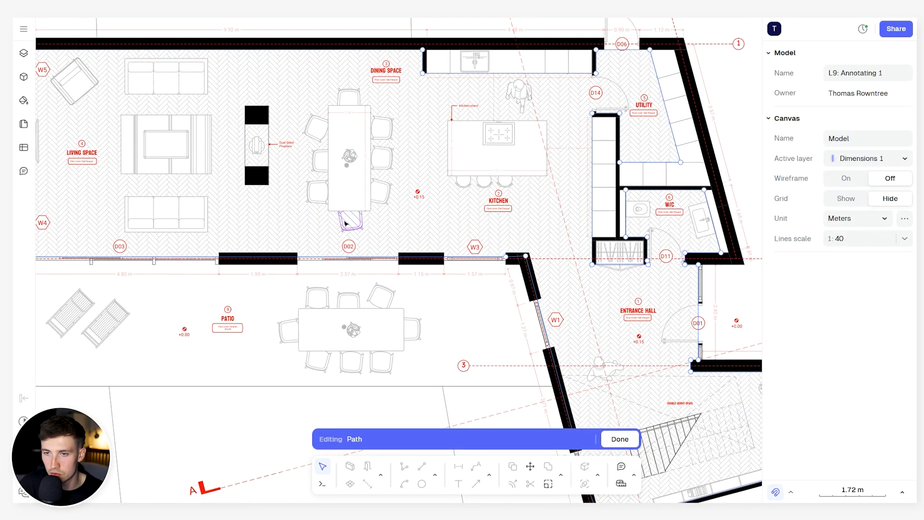
key(Escape)
scroll(403, 210, down, 4)
middle_drag(496, 278, 461, 244)
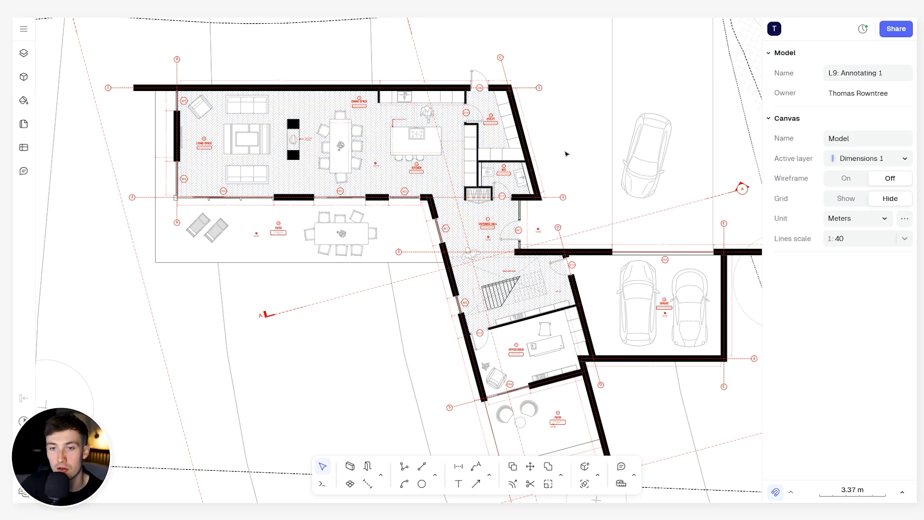
scroll(478, 137, up, 5)
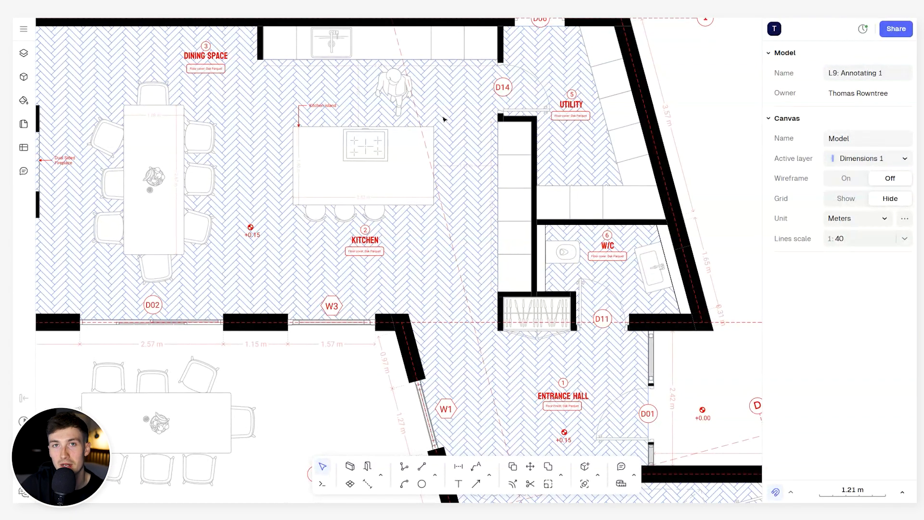